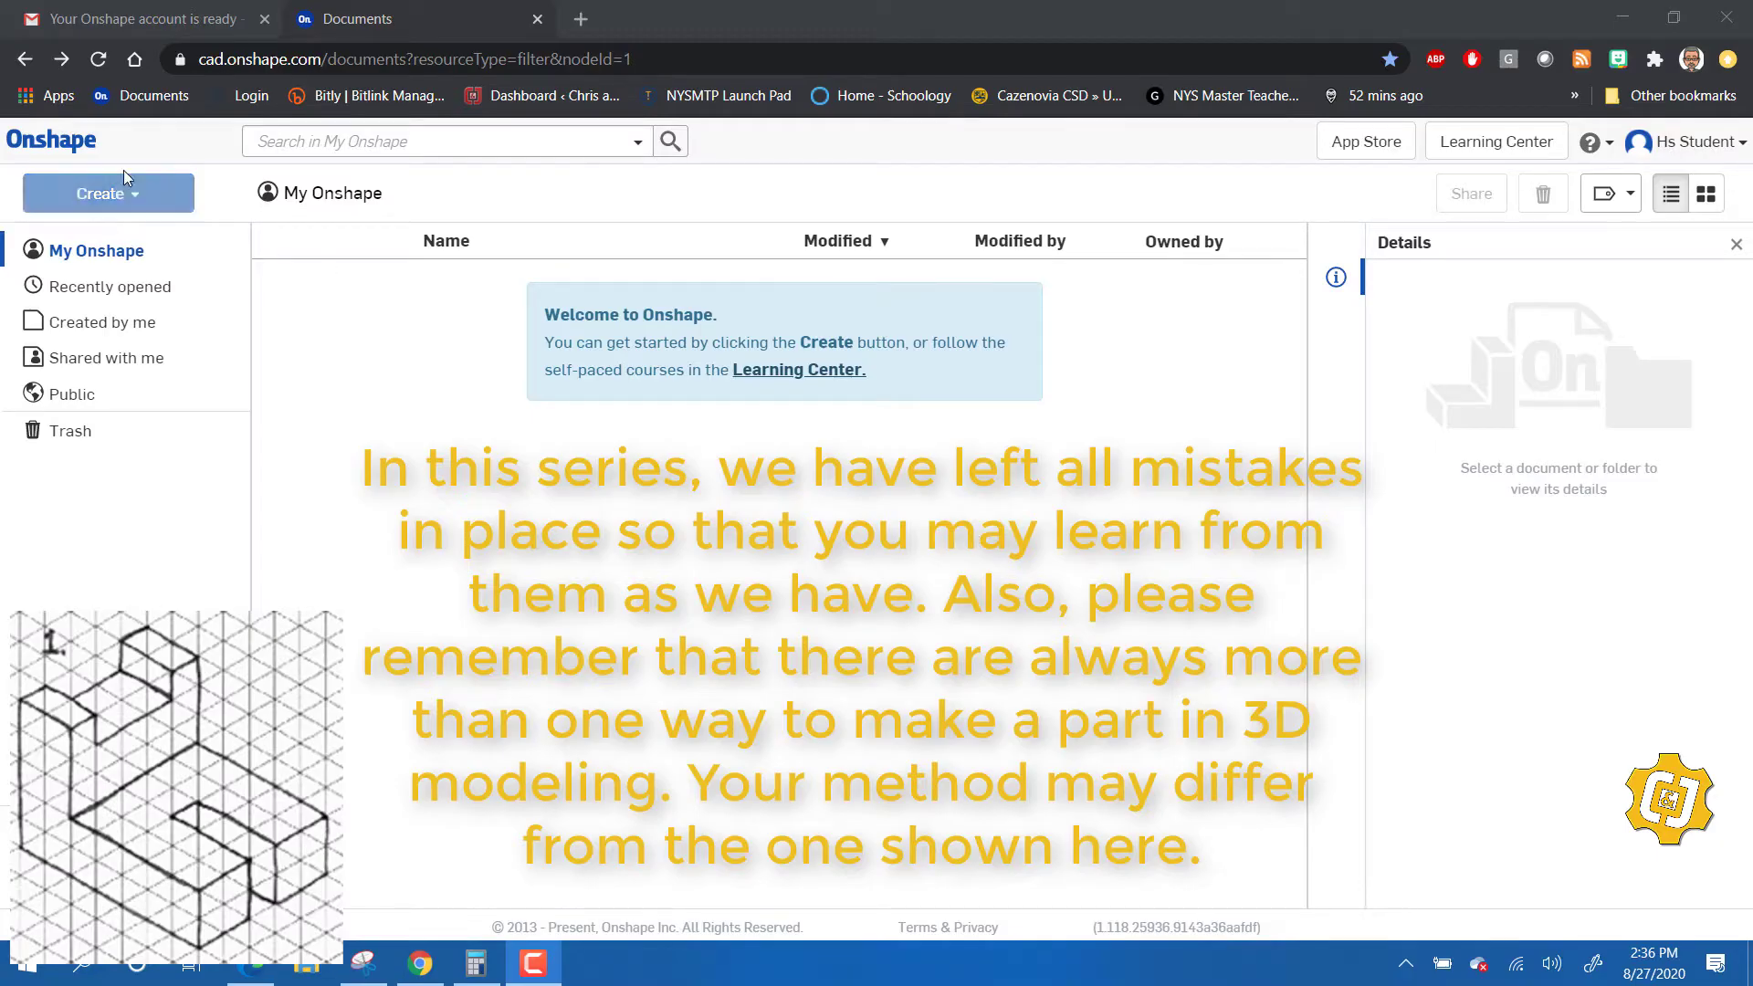
# - Create a new Onshape document named '1 Basic'
pyautogui.click(119, 194)
pyautogui.click(122, 245)
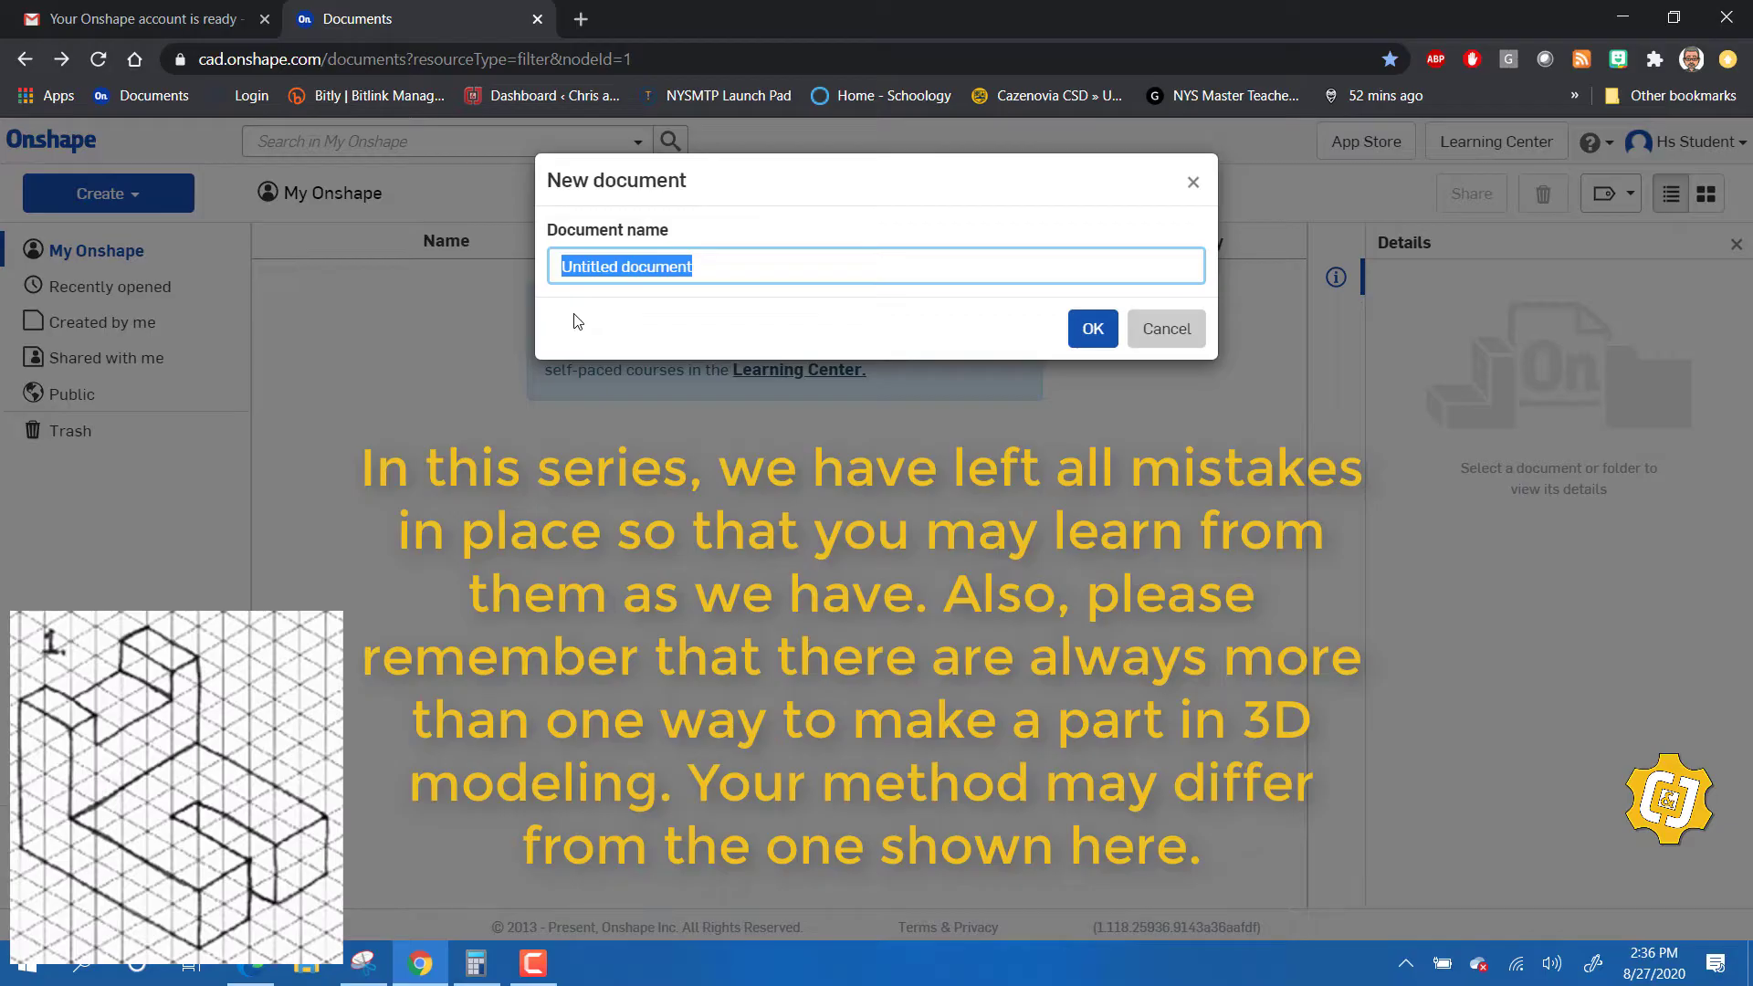
pyautogui.write('1 Basic')
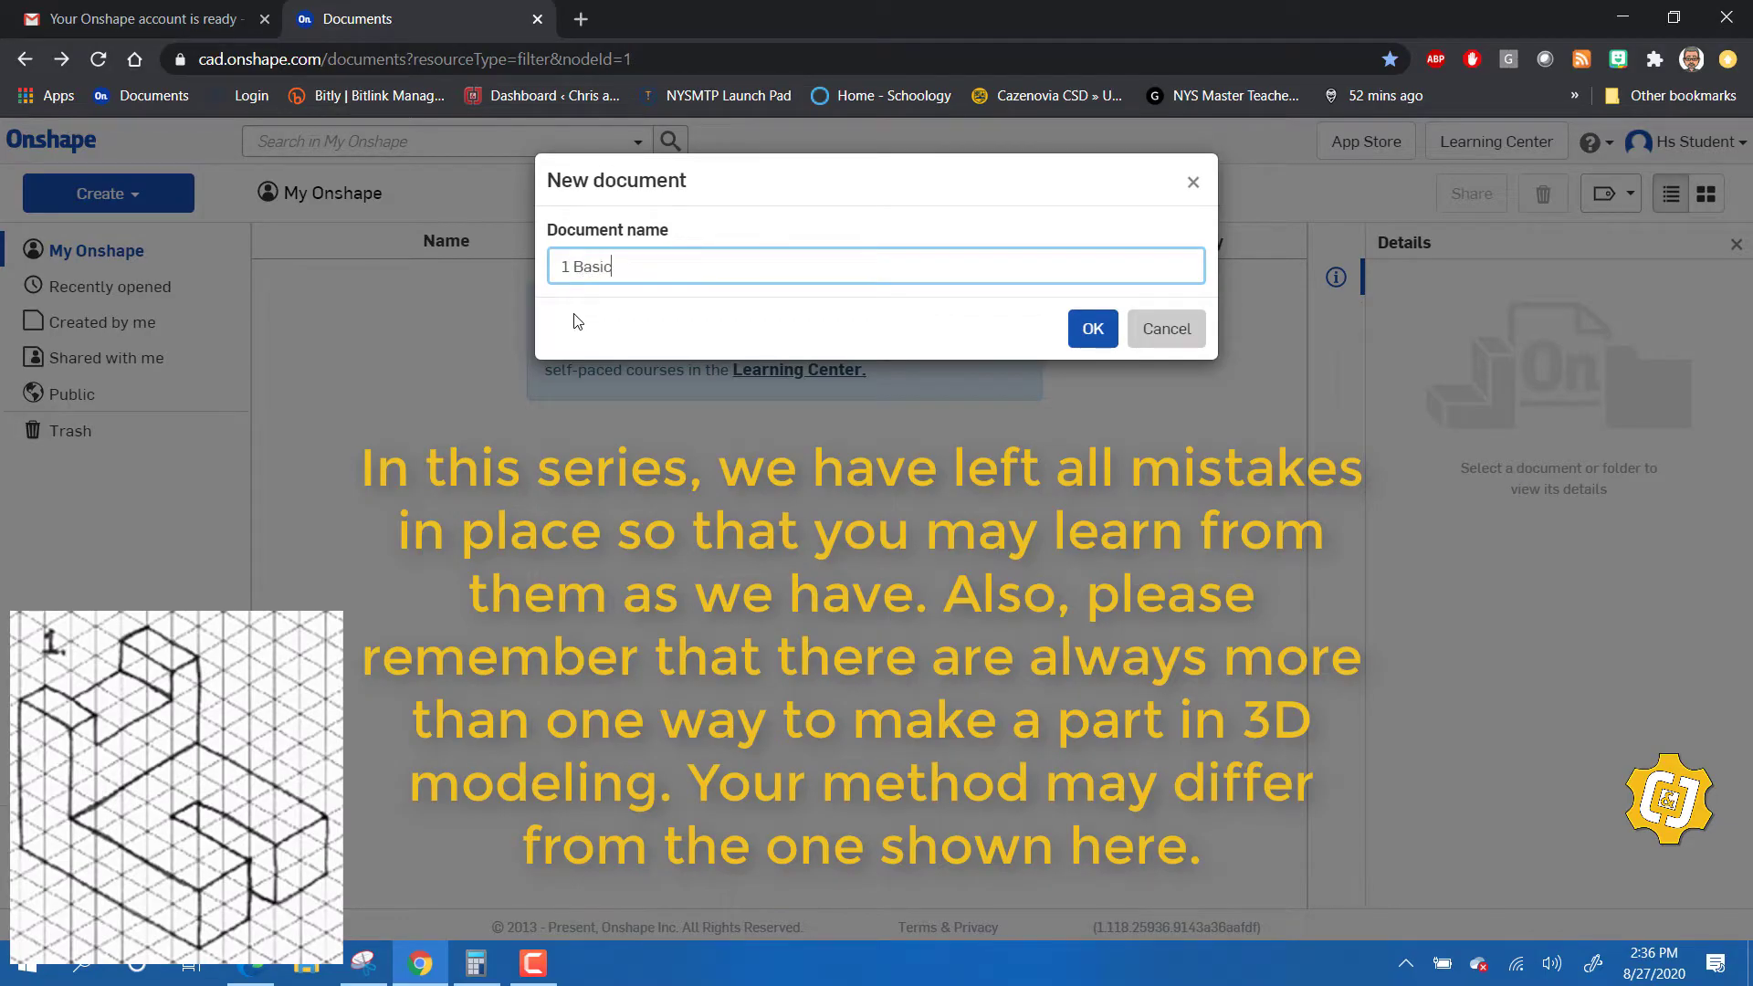
pyautogui.click(1089, 333)
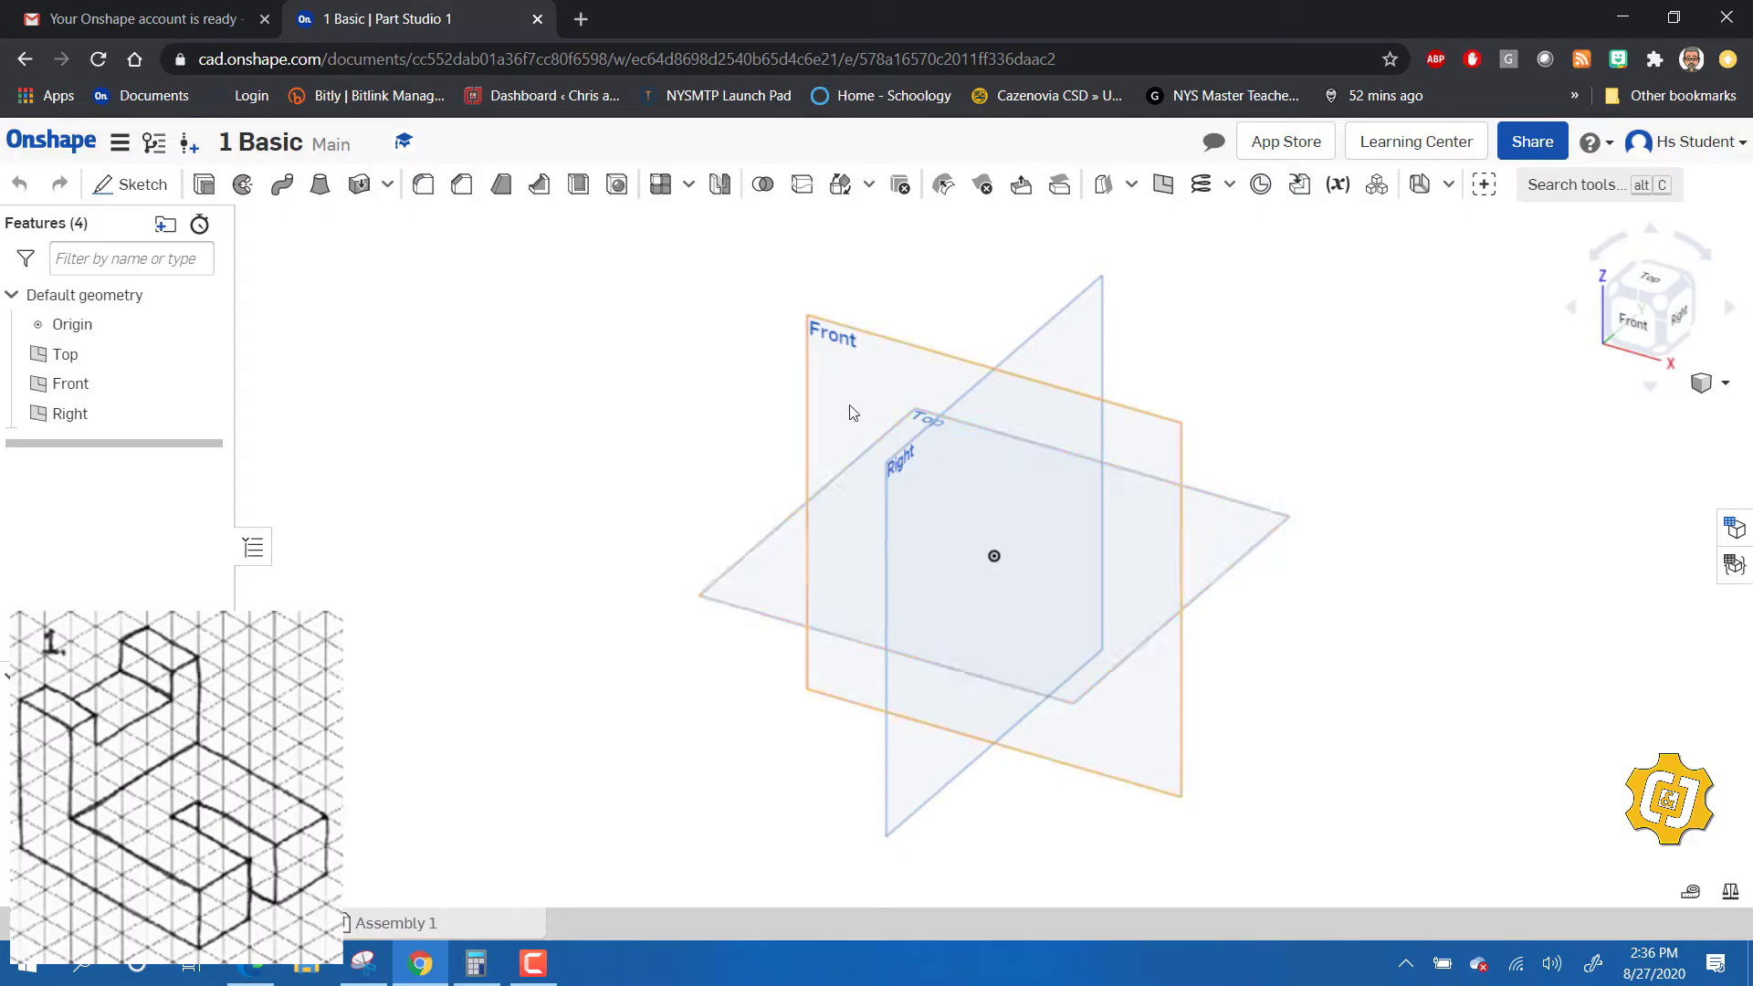
# - Start a sketch on the Front plane and hide the Top, Front and Right planes
pyautogui.click(830, 374)
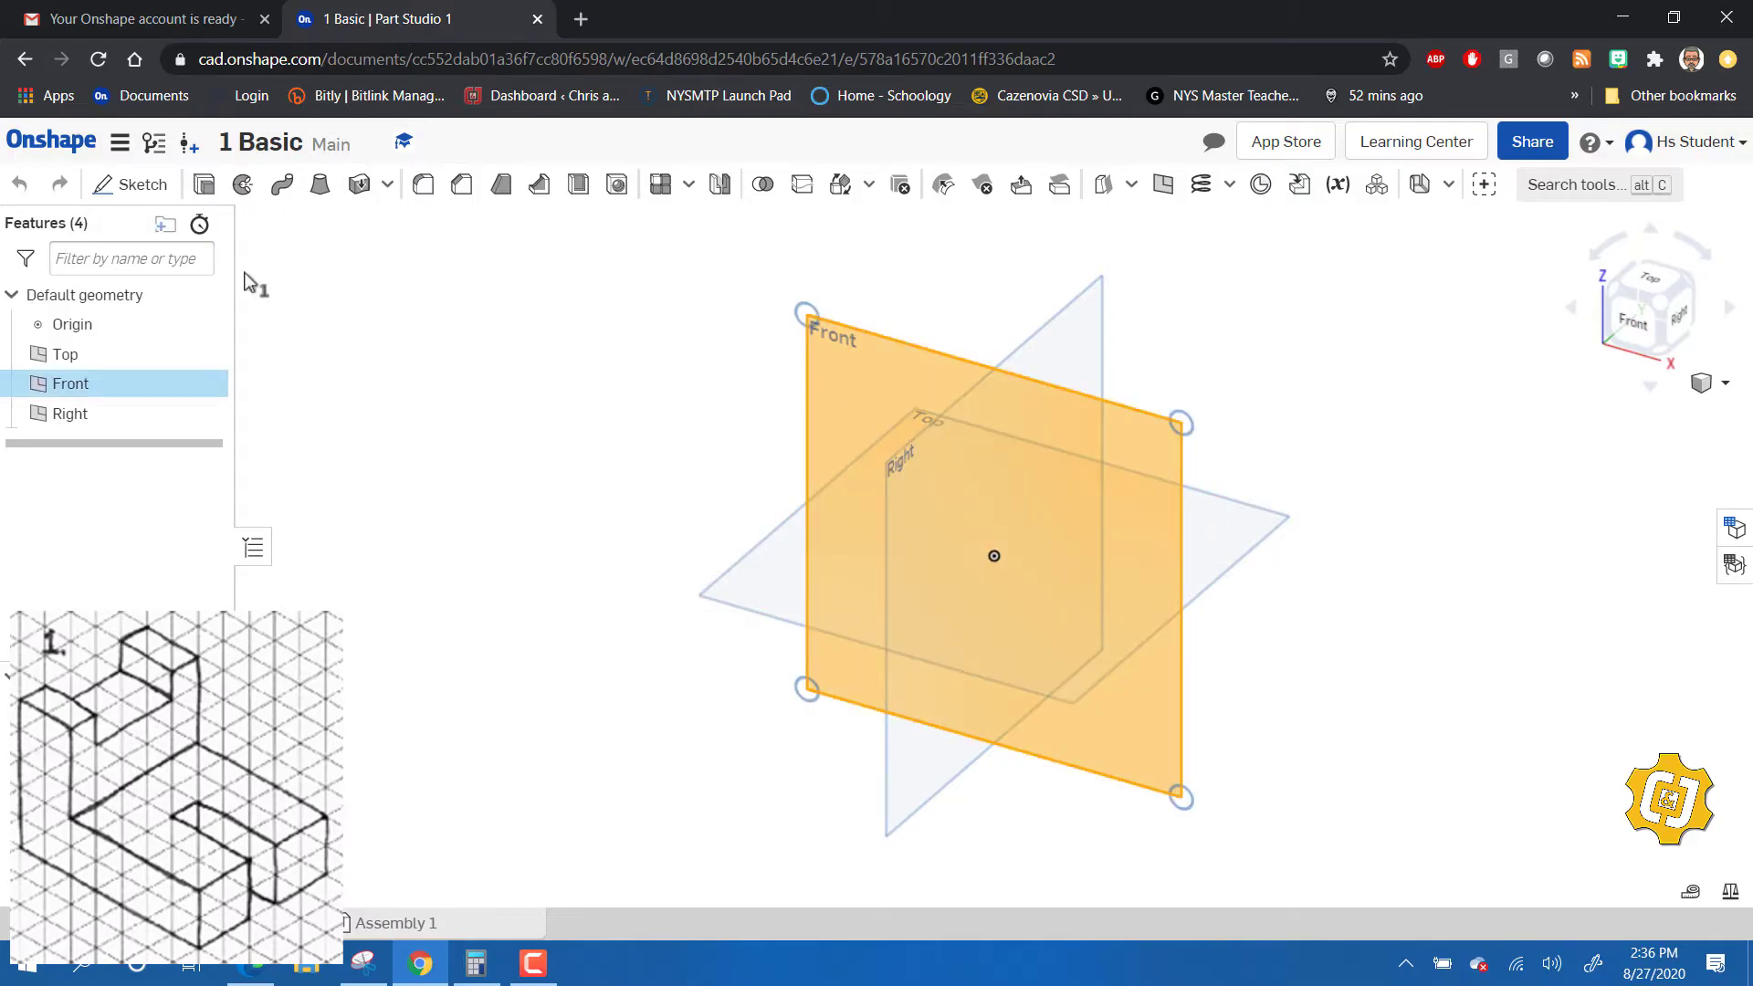
pyautogui.click(129, 184)
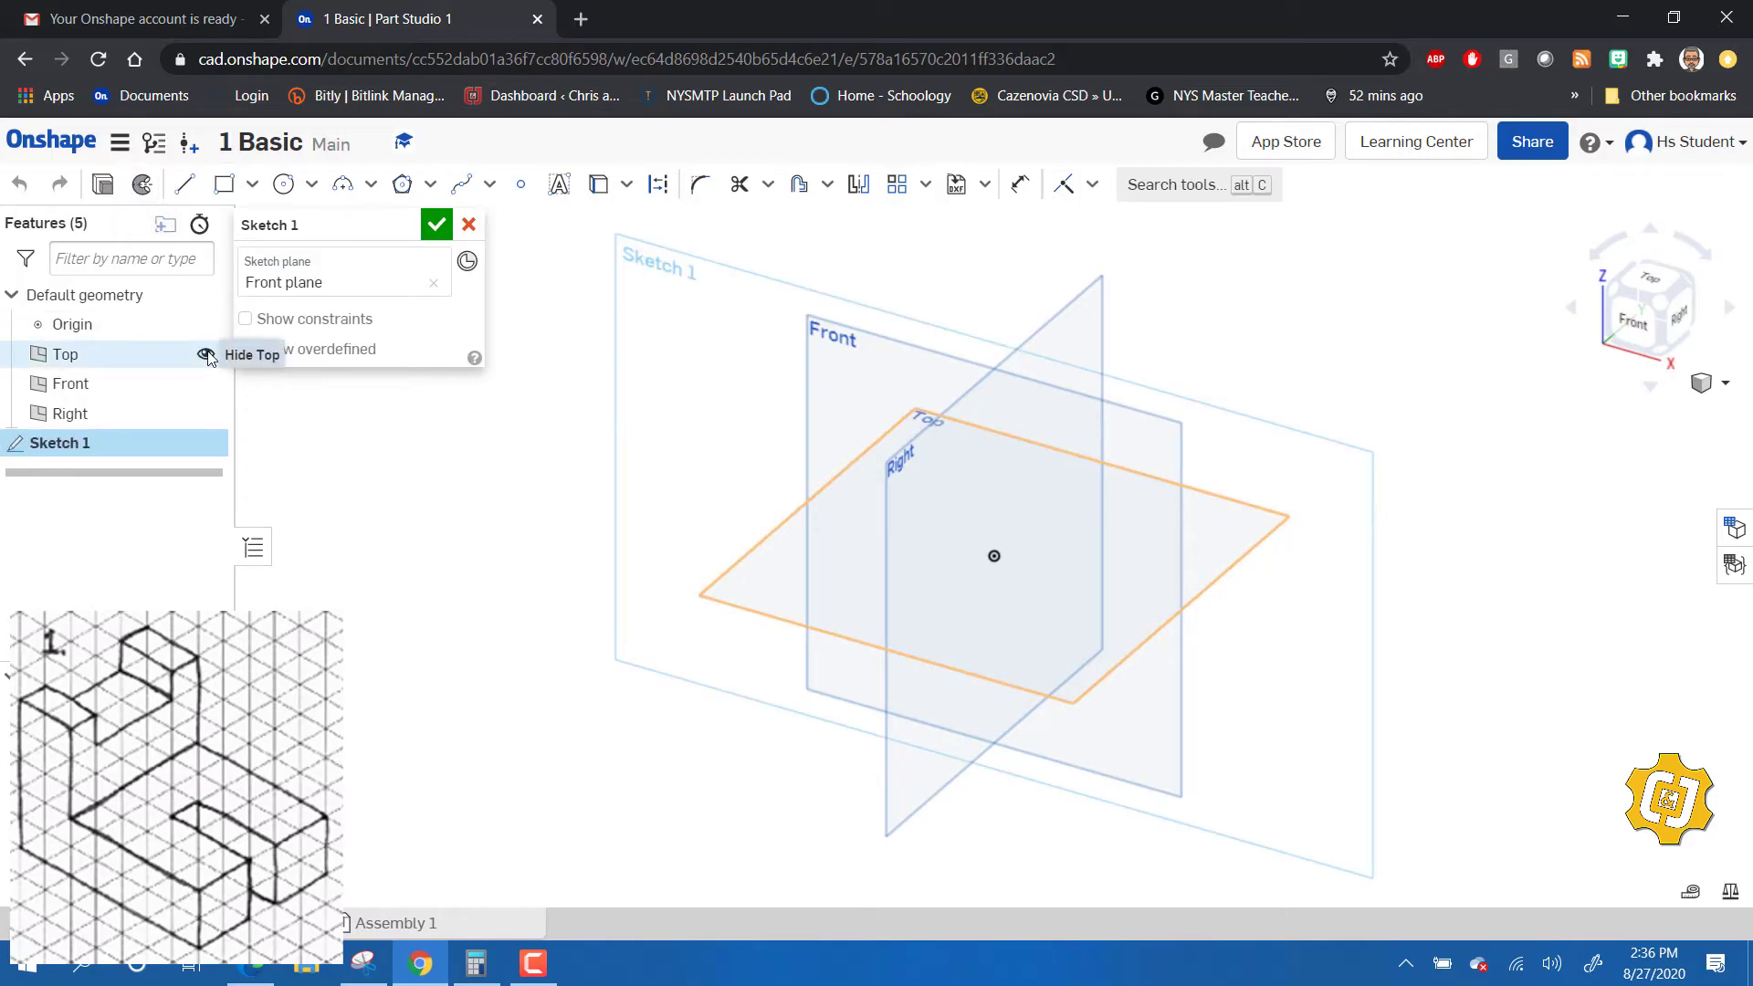
pyautogui.click(208, 355)
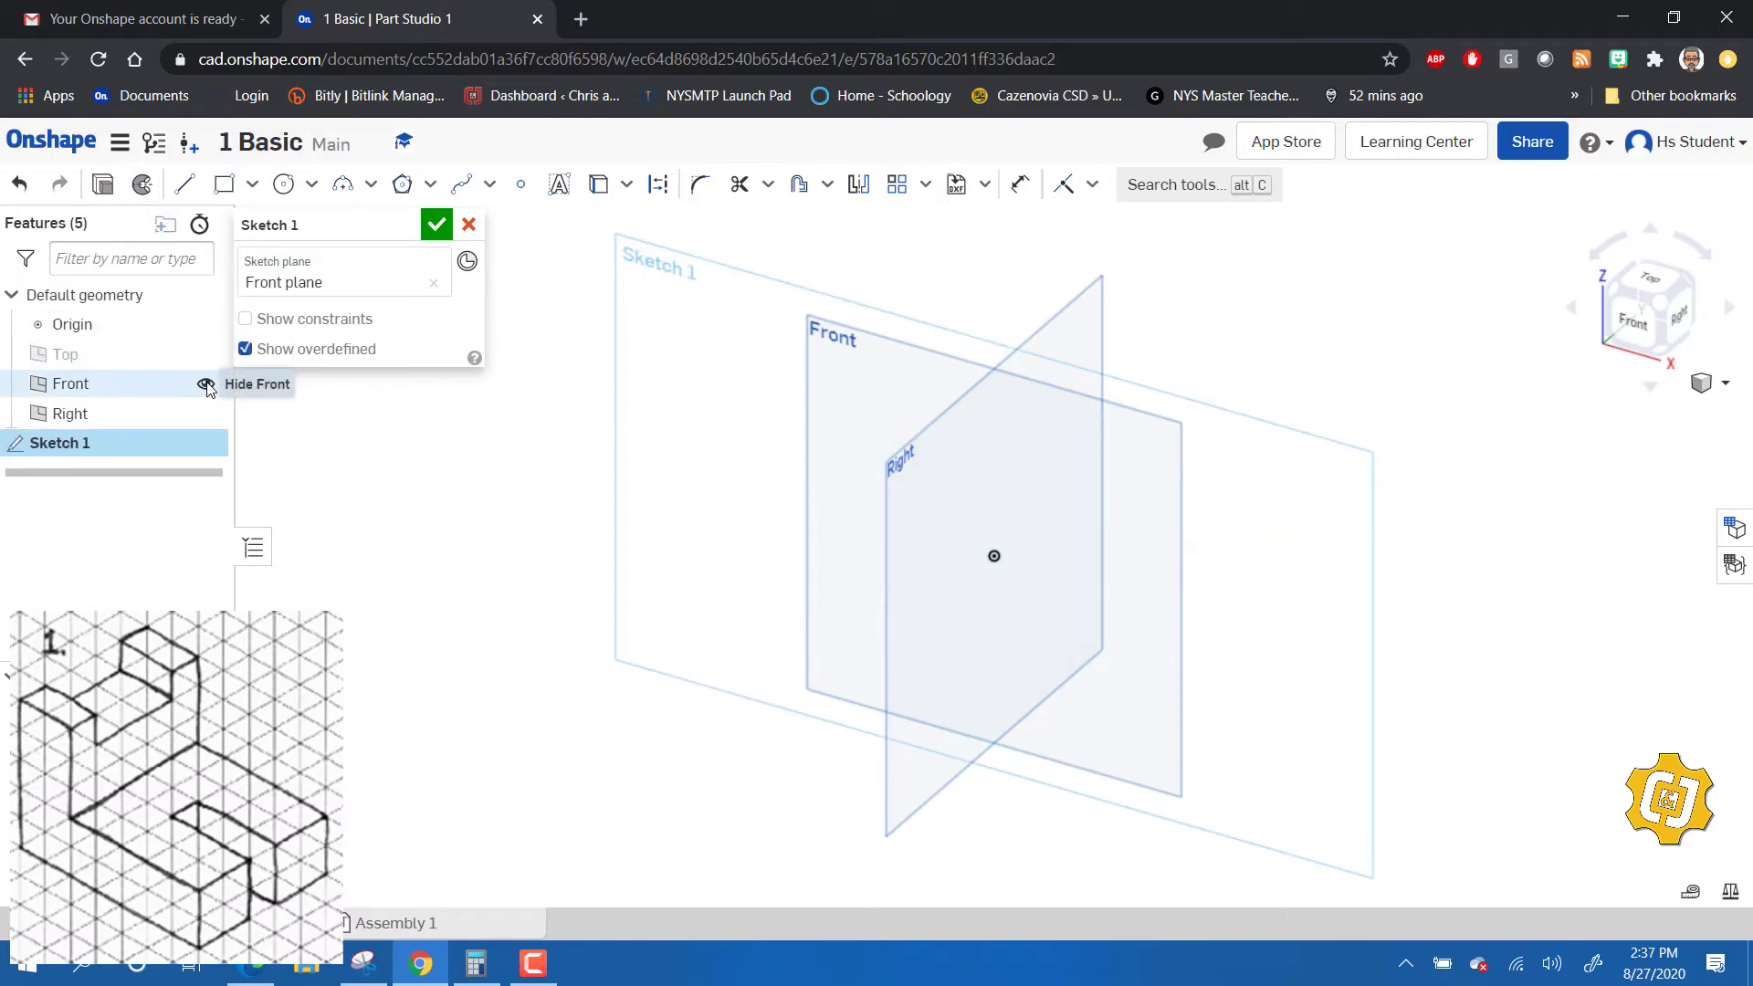
pyautogui.click(206, 385)
pyautogui.click(206, 413)
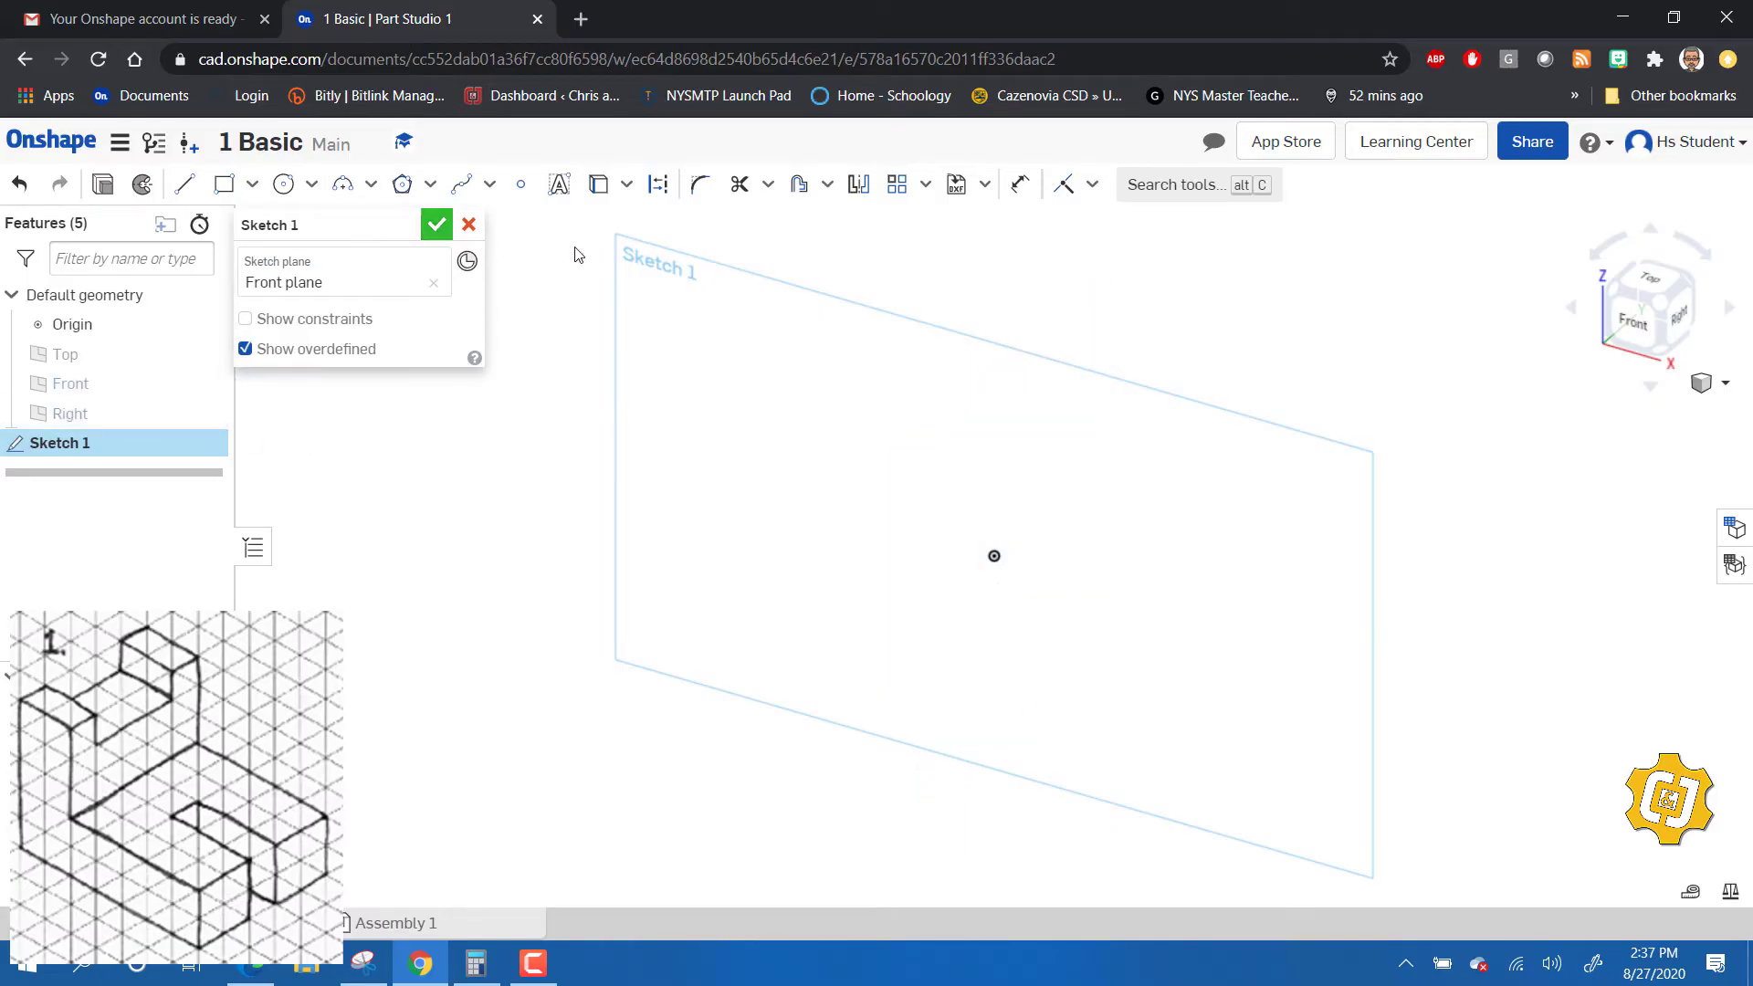
# - Draw a corner rectangle from the origin, 1.75 wide and 1 tall
pyautogui.click(224, 183)
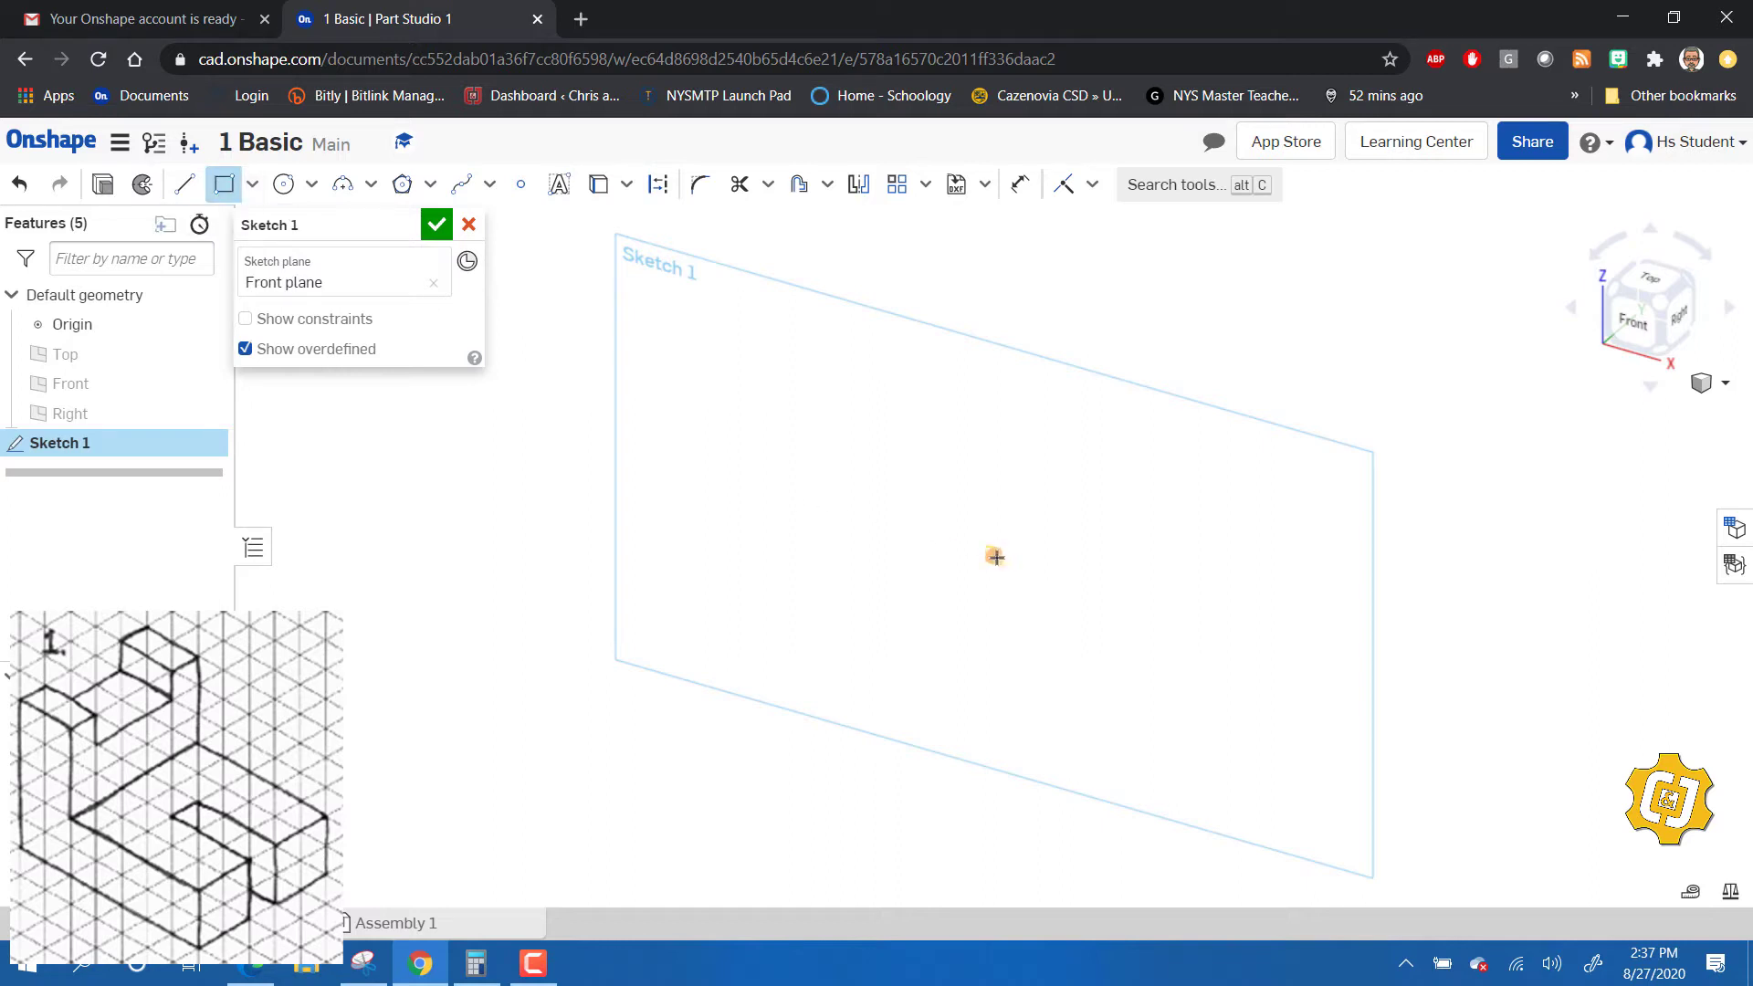
pyautogui.click(993, 556)
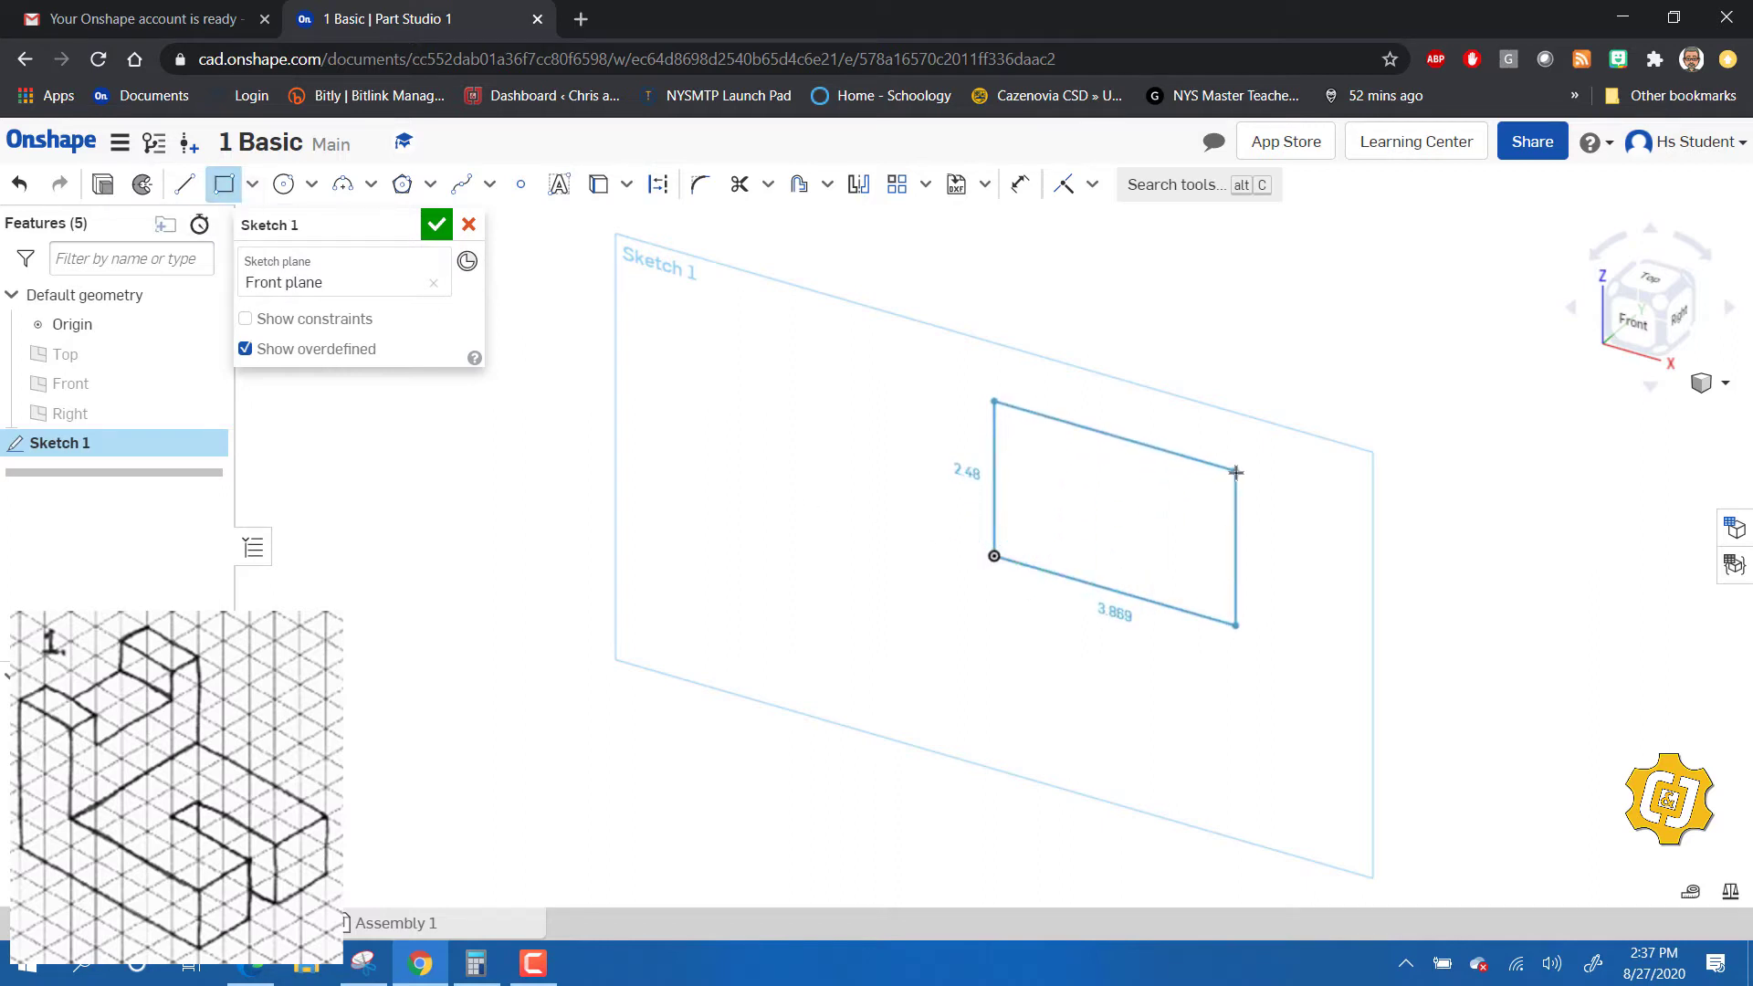
pyautogui.click(1235, 473)
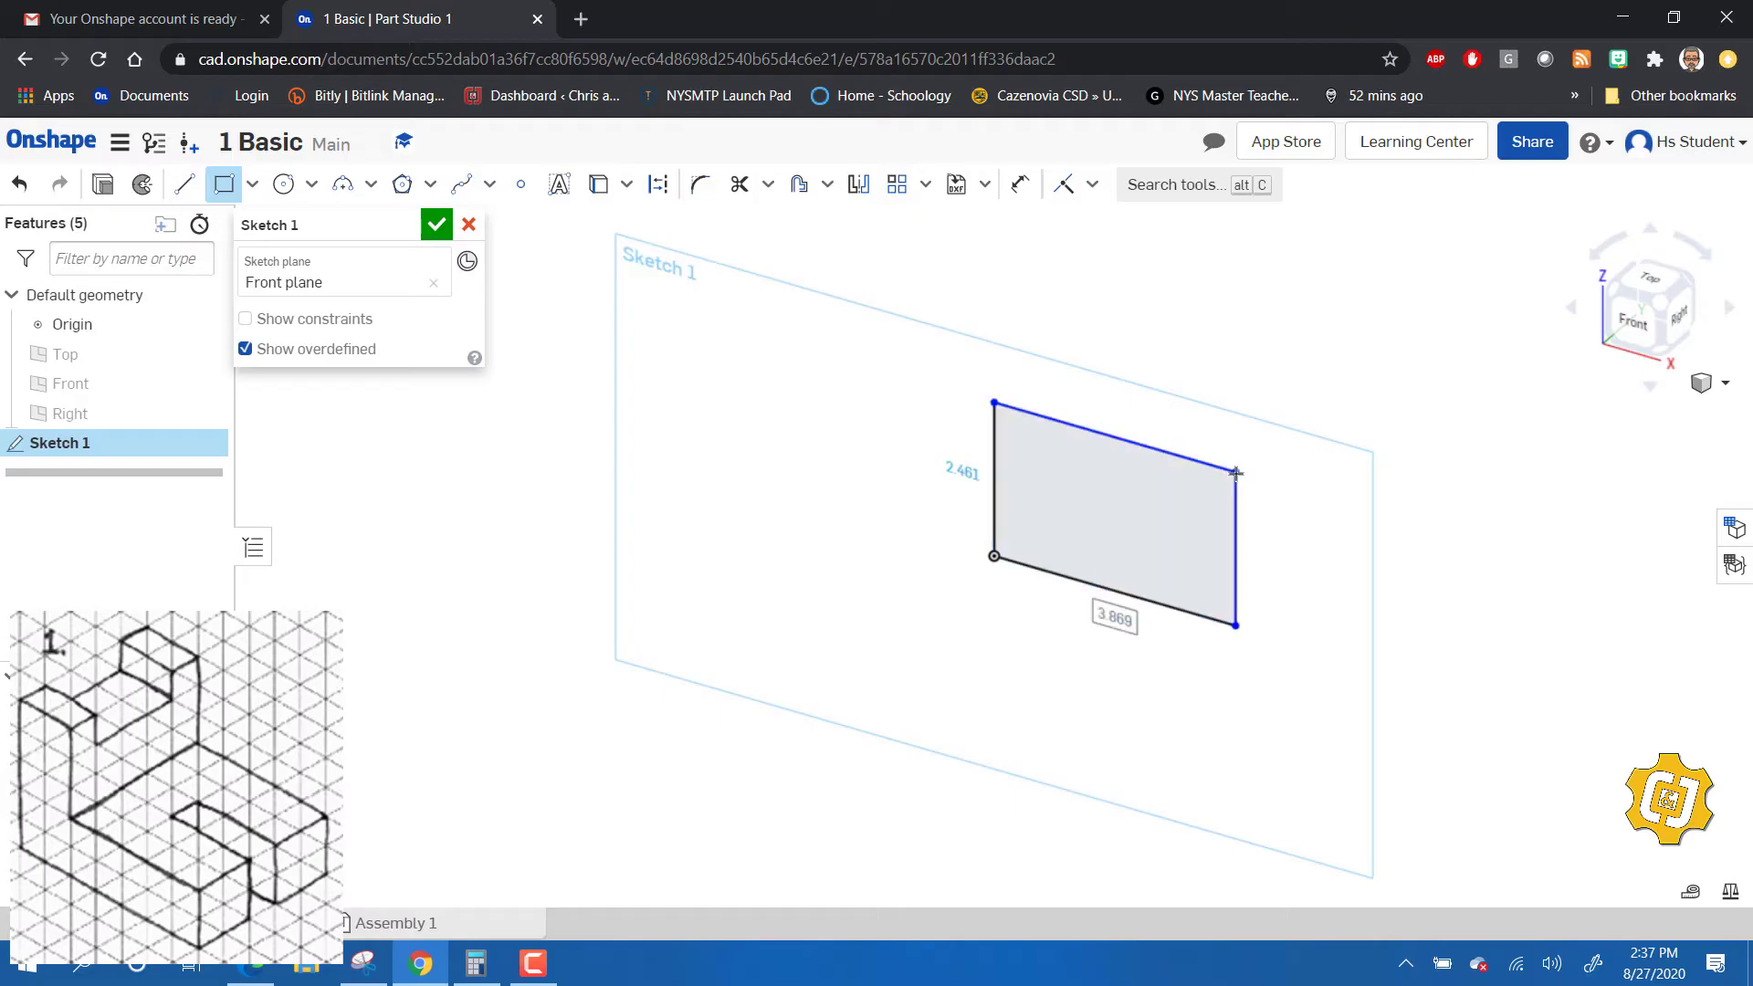
pyautogui.write('1.75')
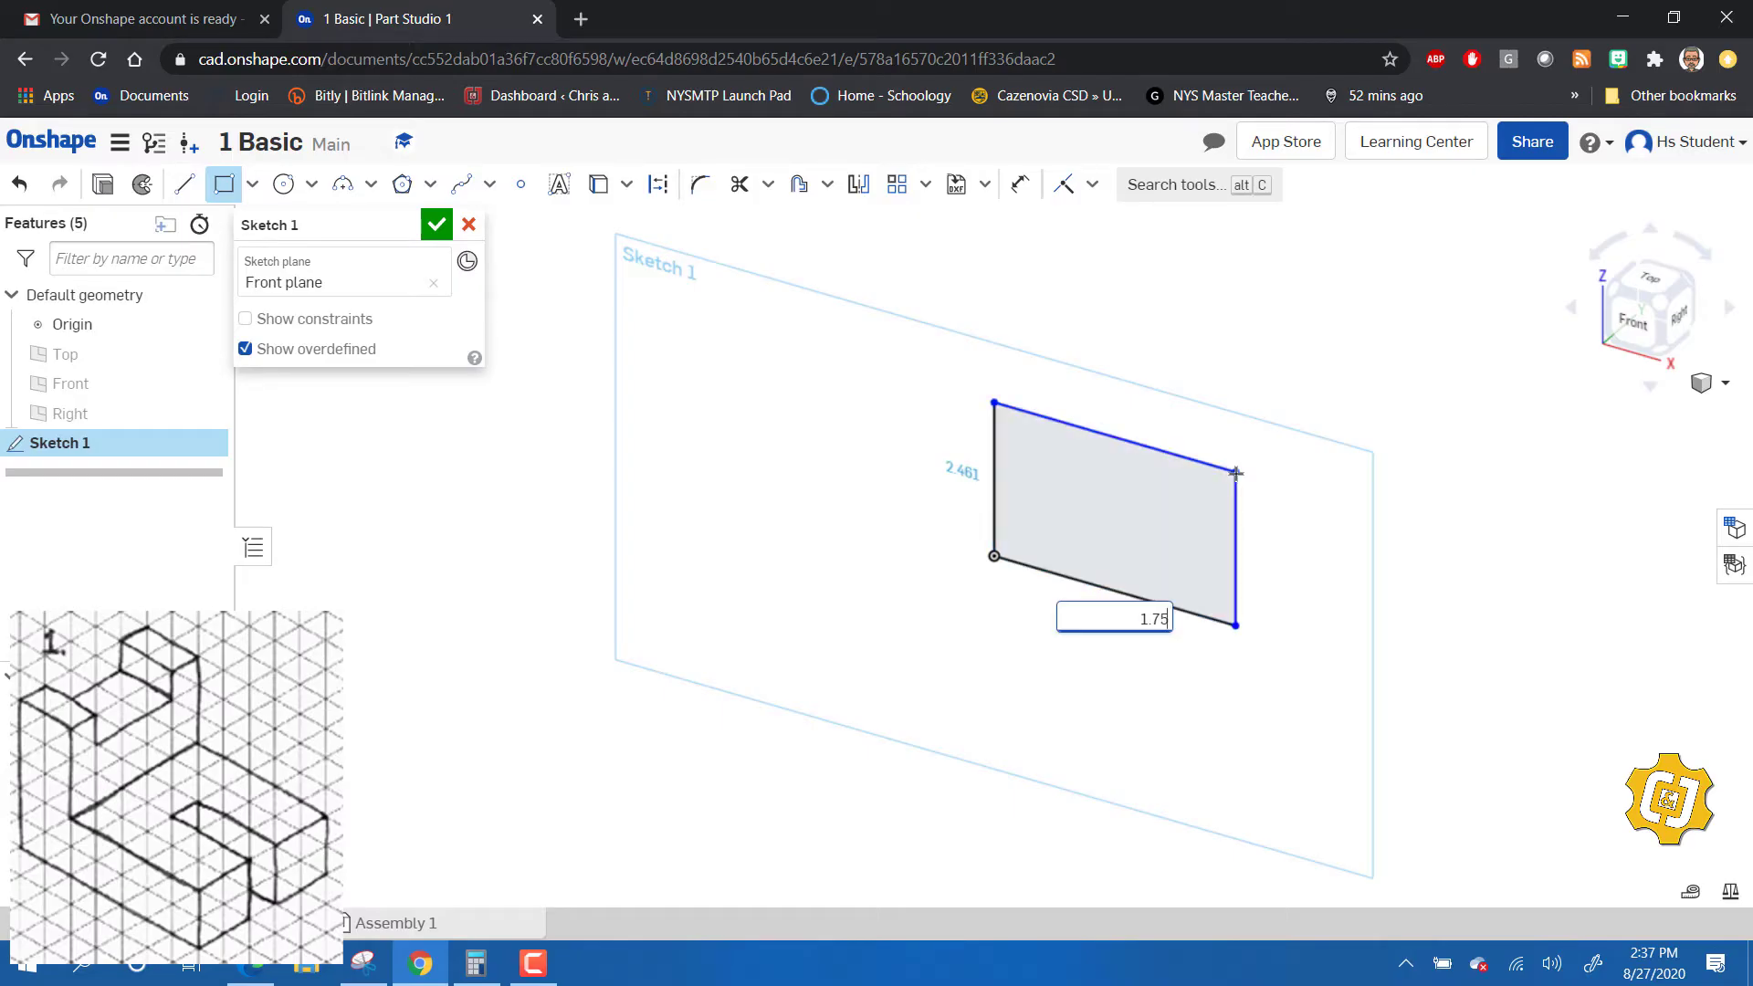
pyautogui.press('Return')
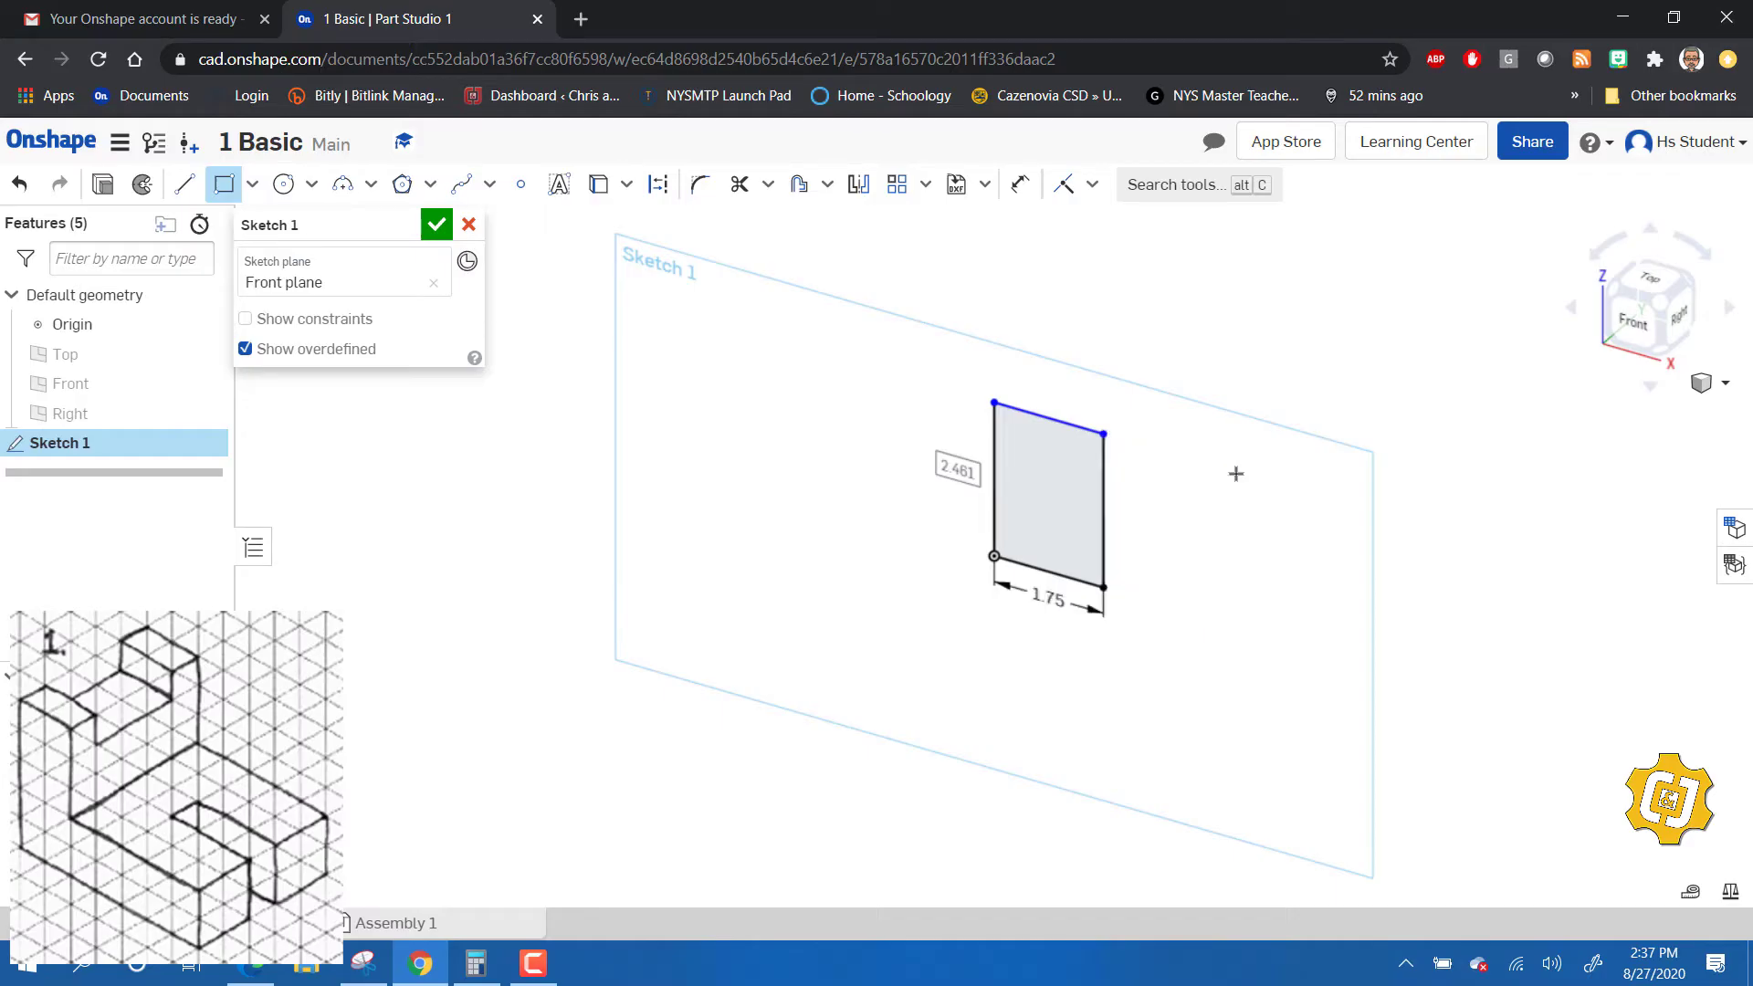
pyautogui.write('1')
pyautogui.press('Return')
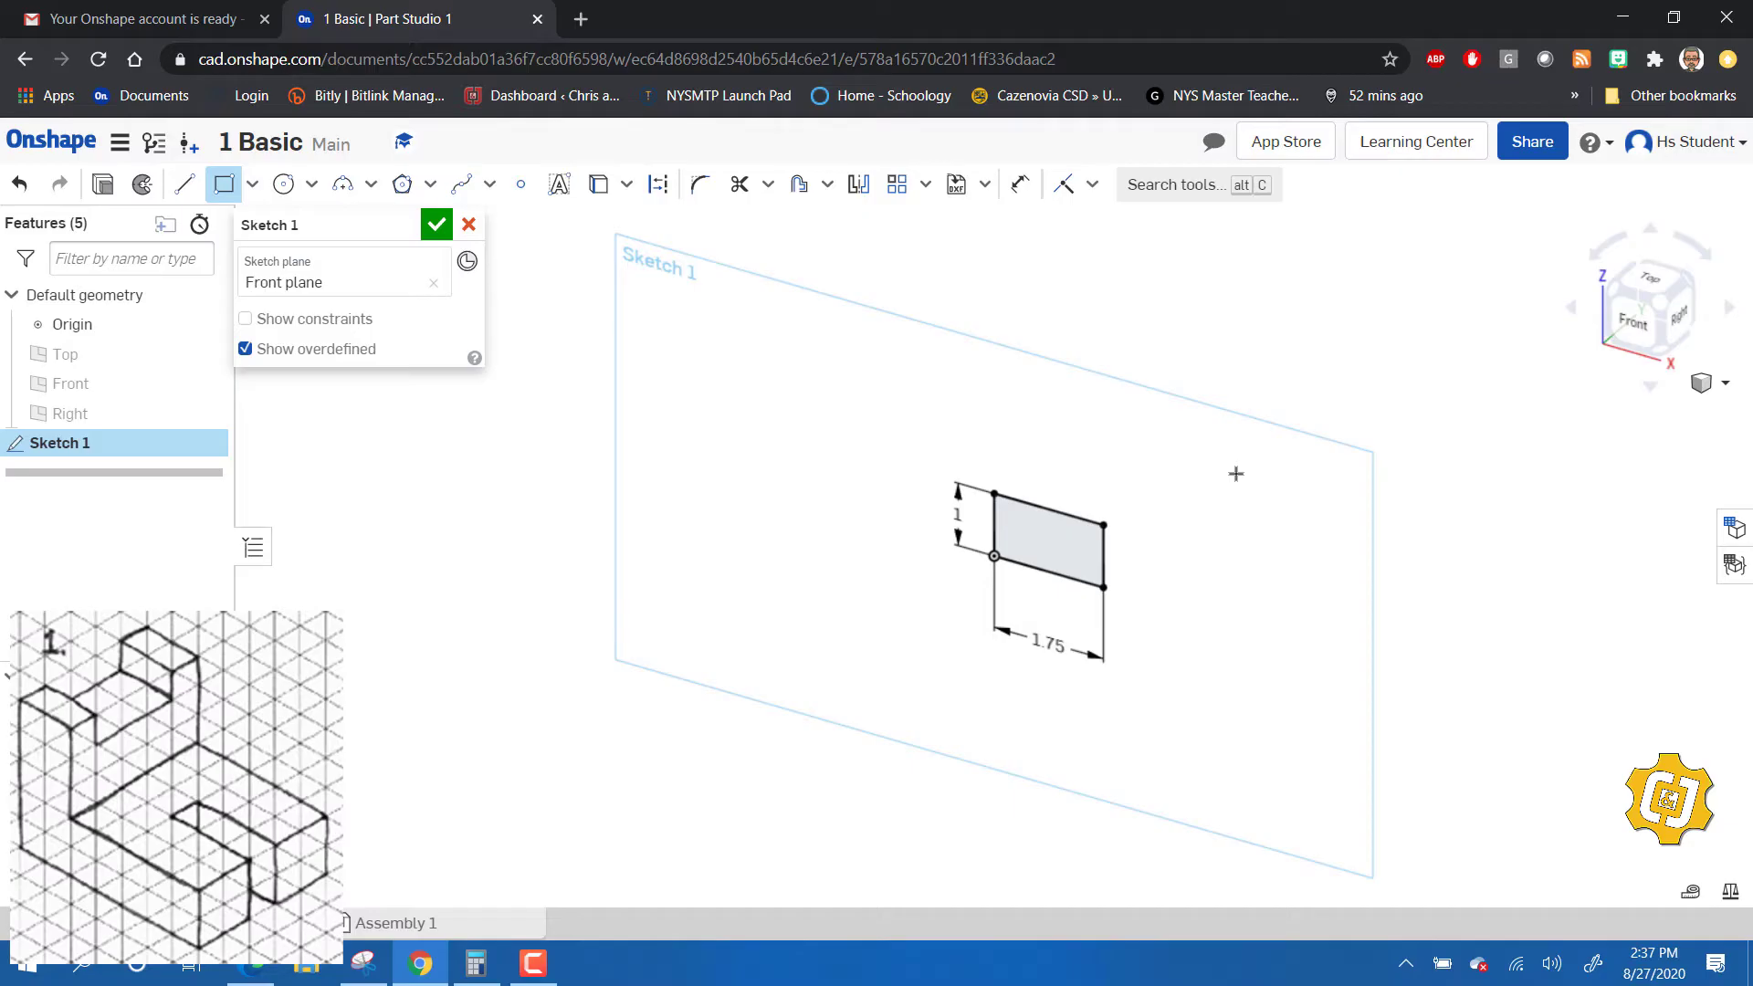
pyautogui.click(433, 229)
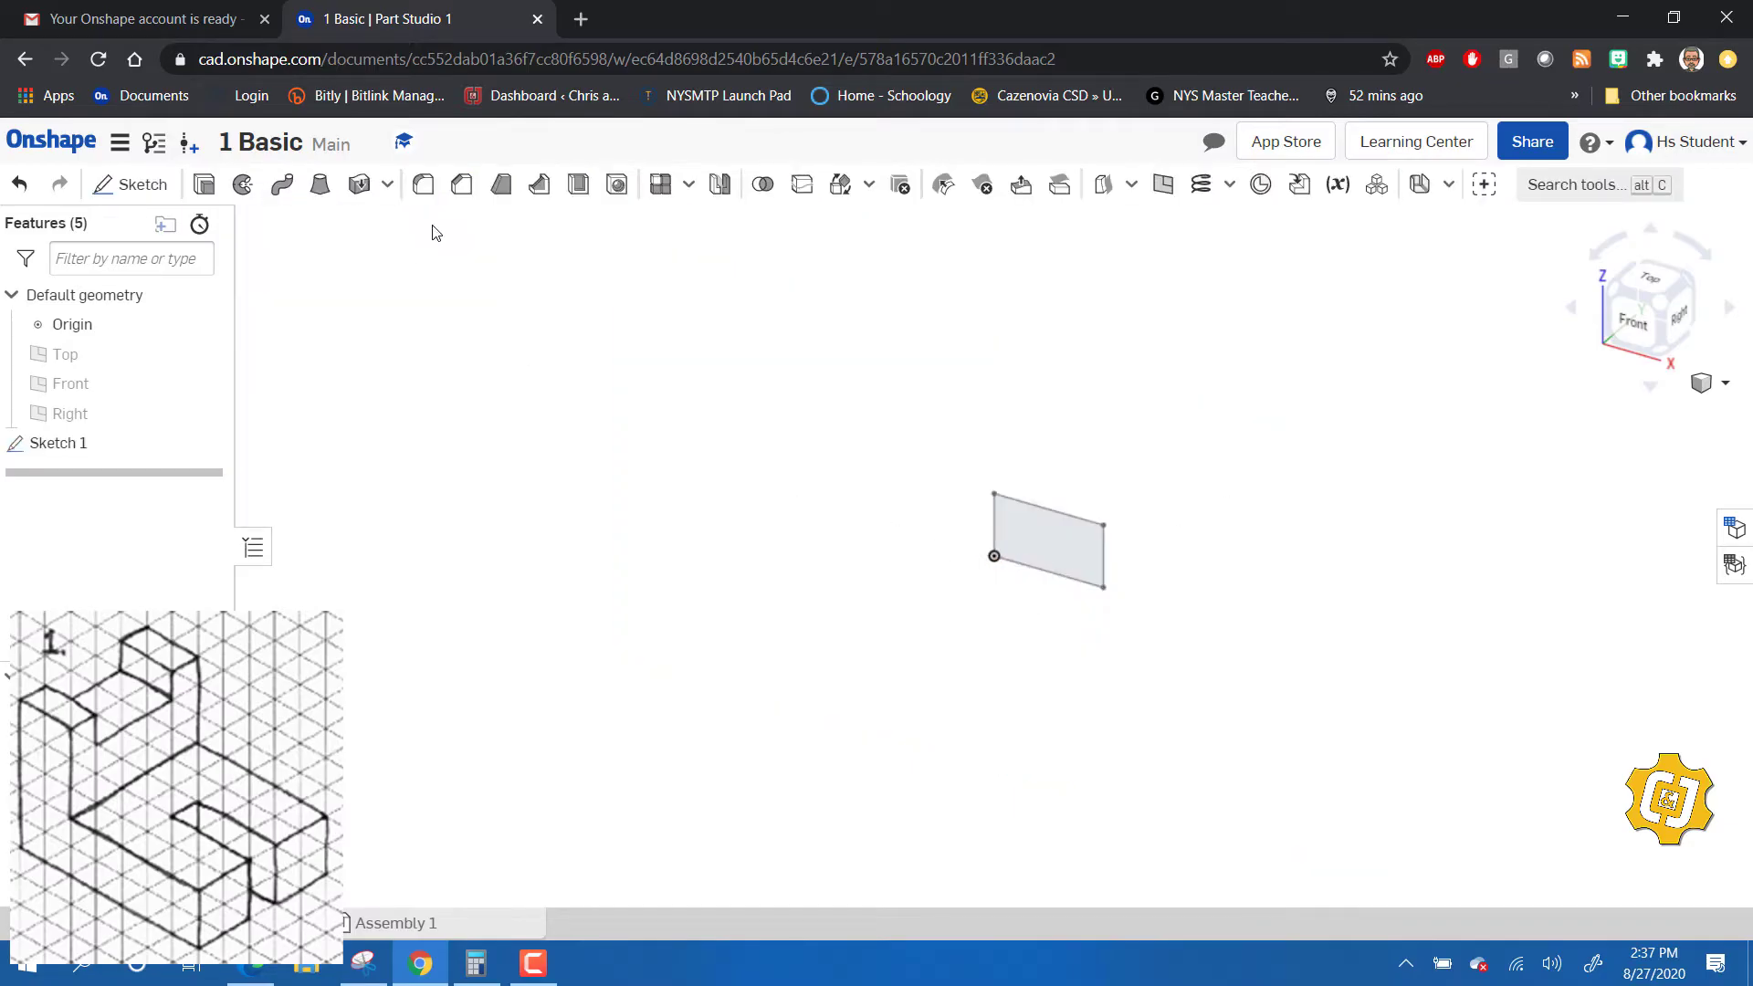
pyautogui.click(204, 185)
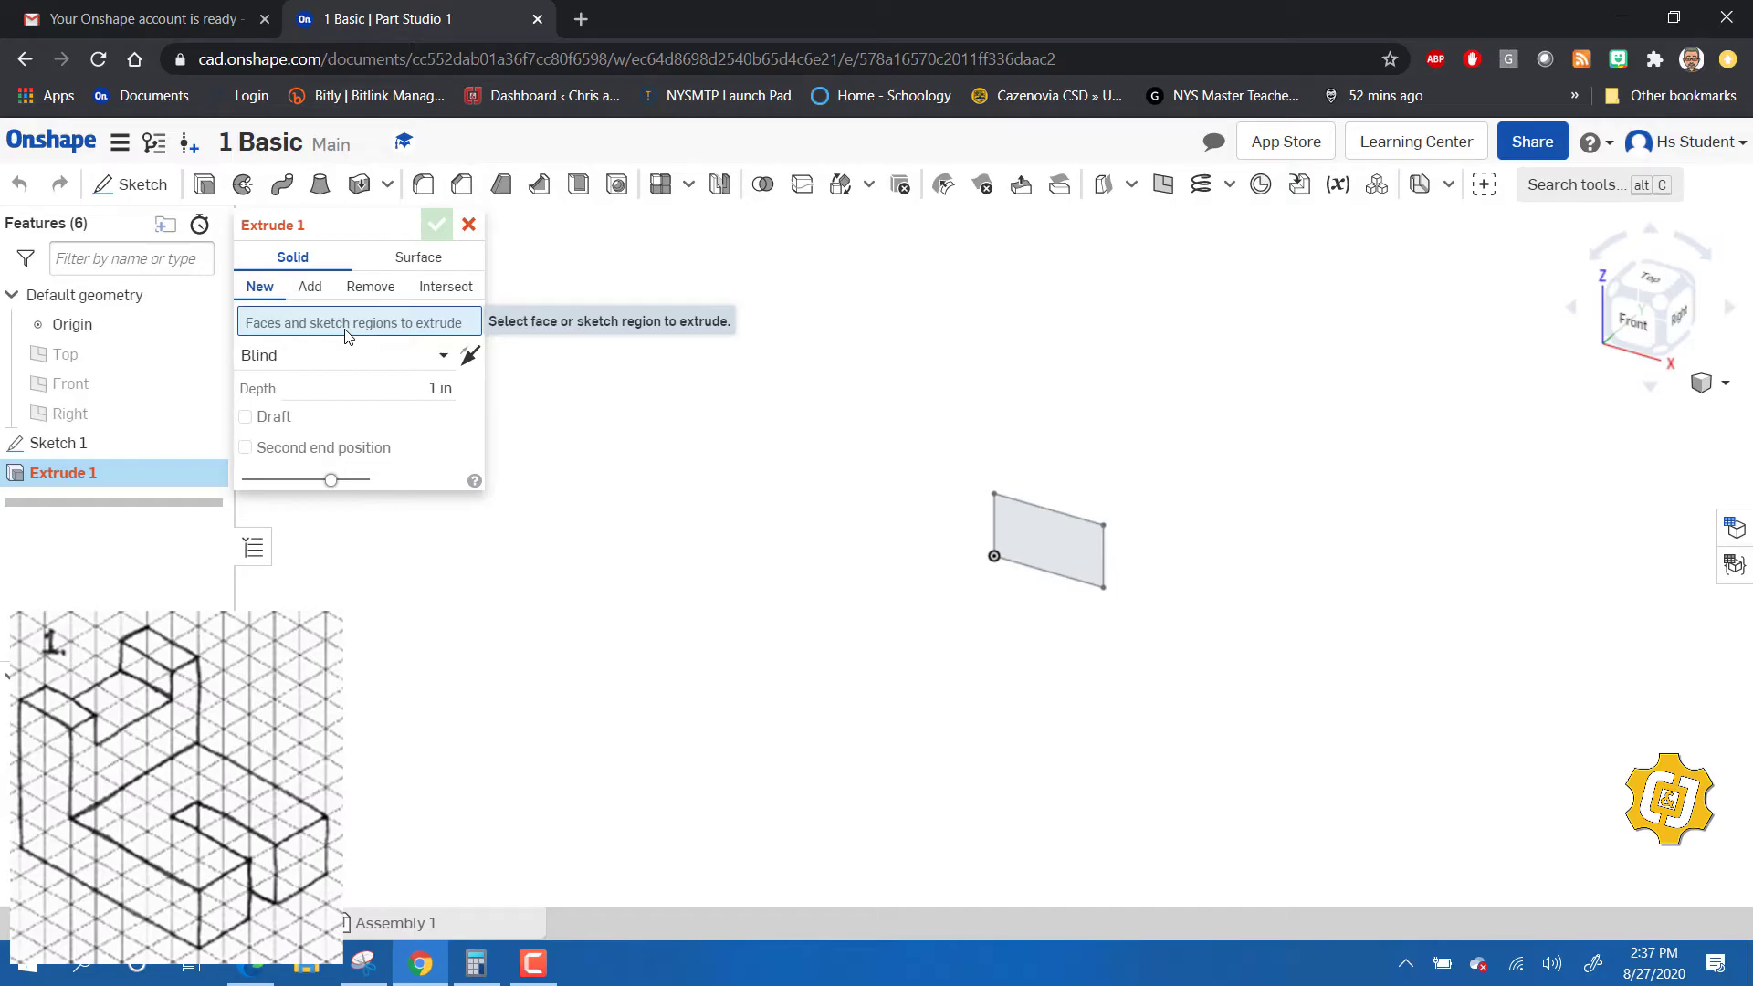
pyautogui.click(467, 393)
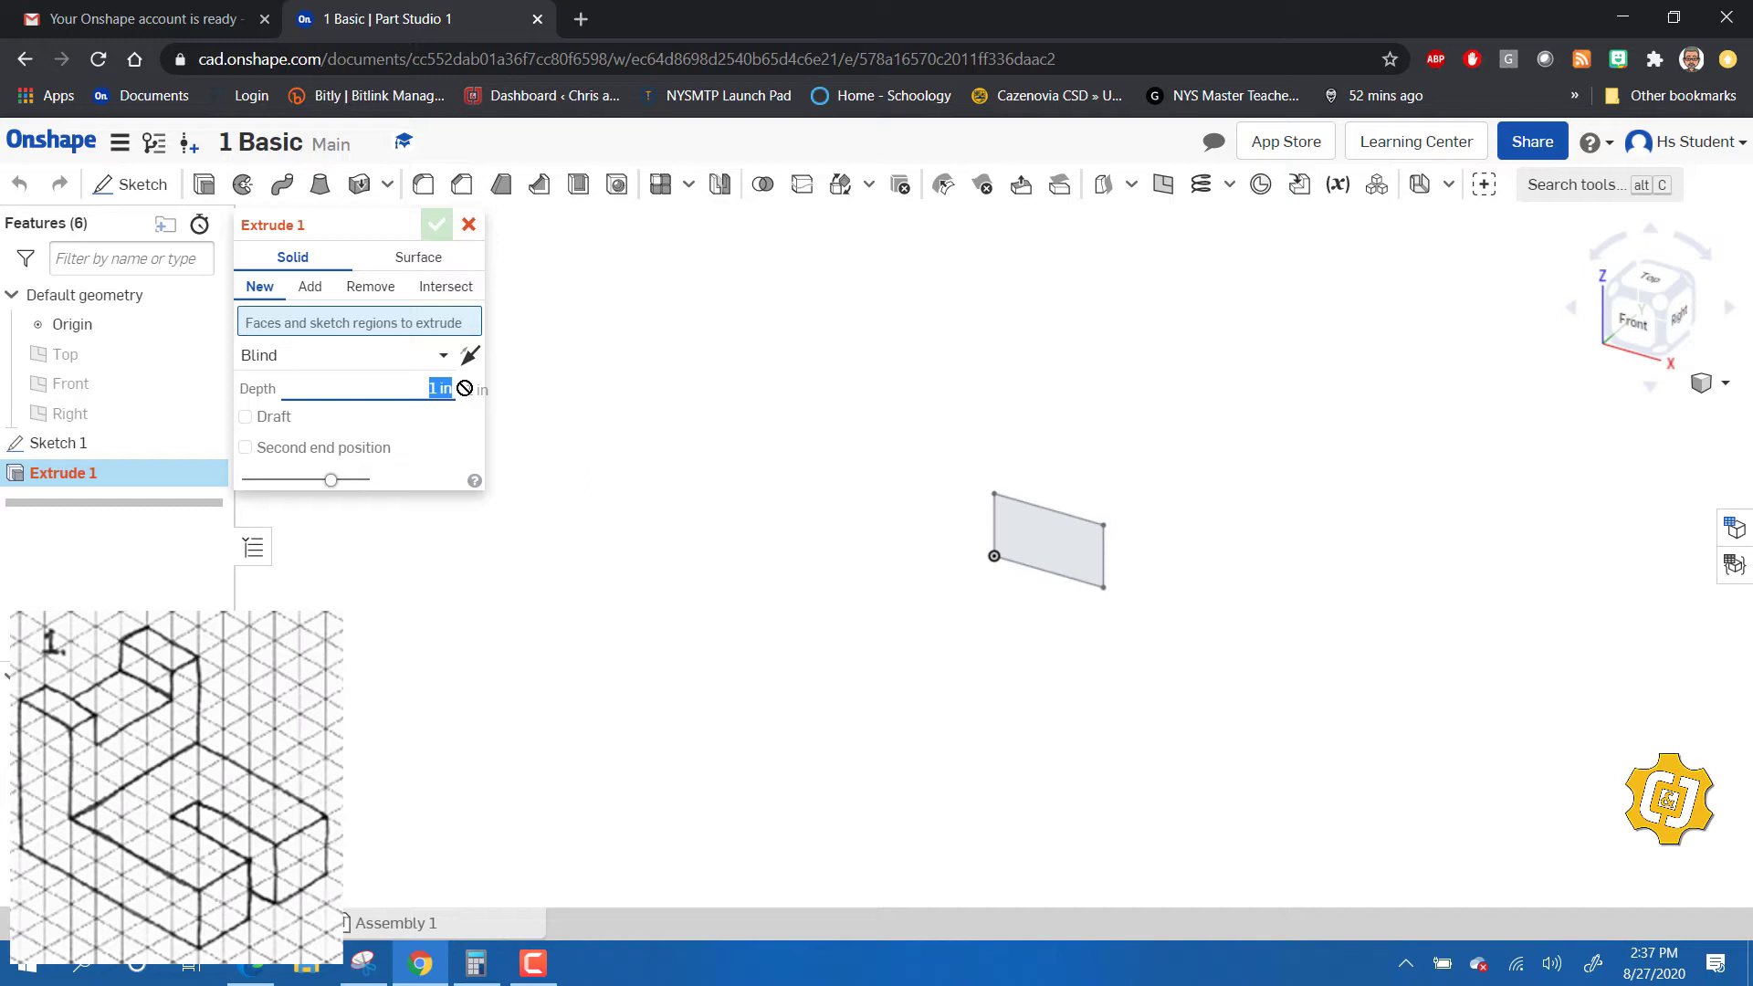
pyautogui.write('1')
pyautogui.write('.25')
pyautogui.press('Return')
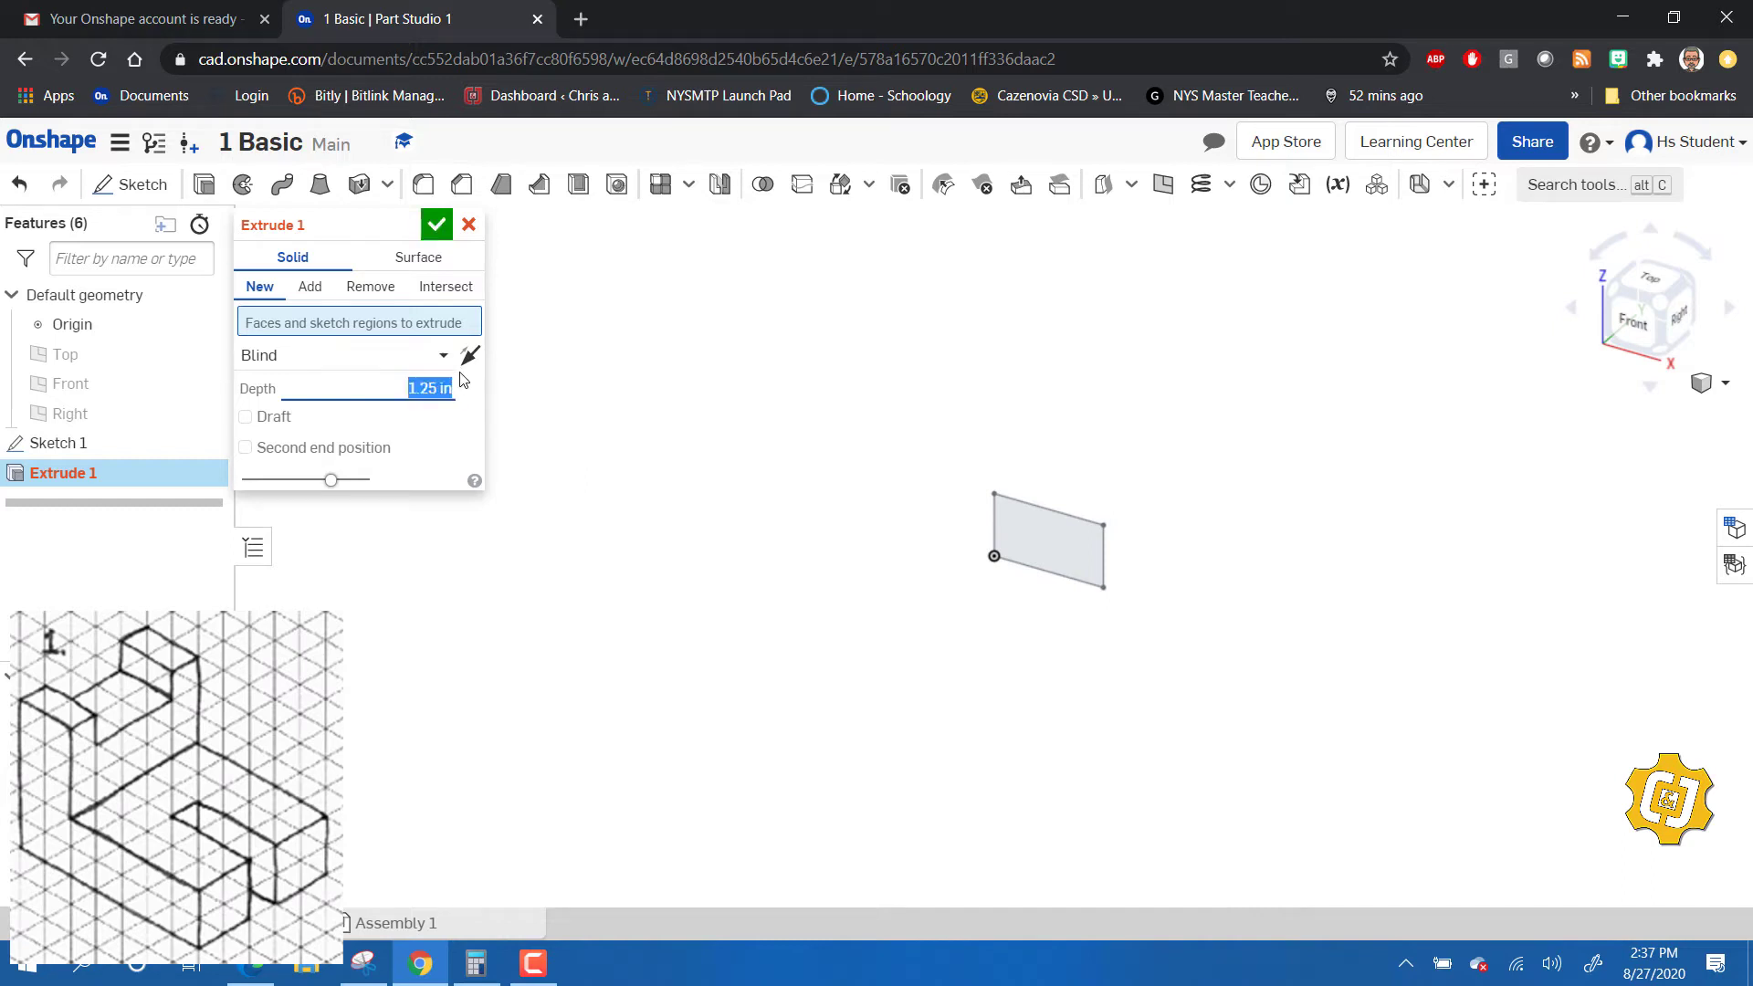
pyautogui.click(436, 227)
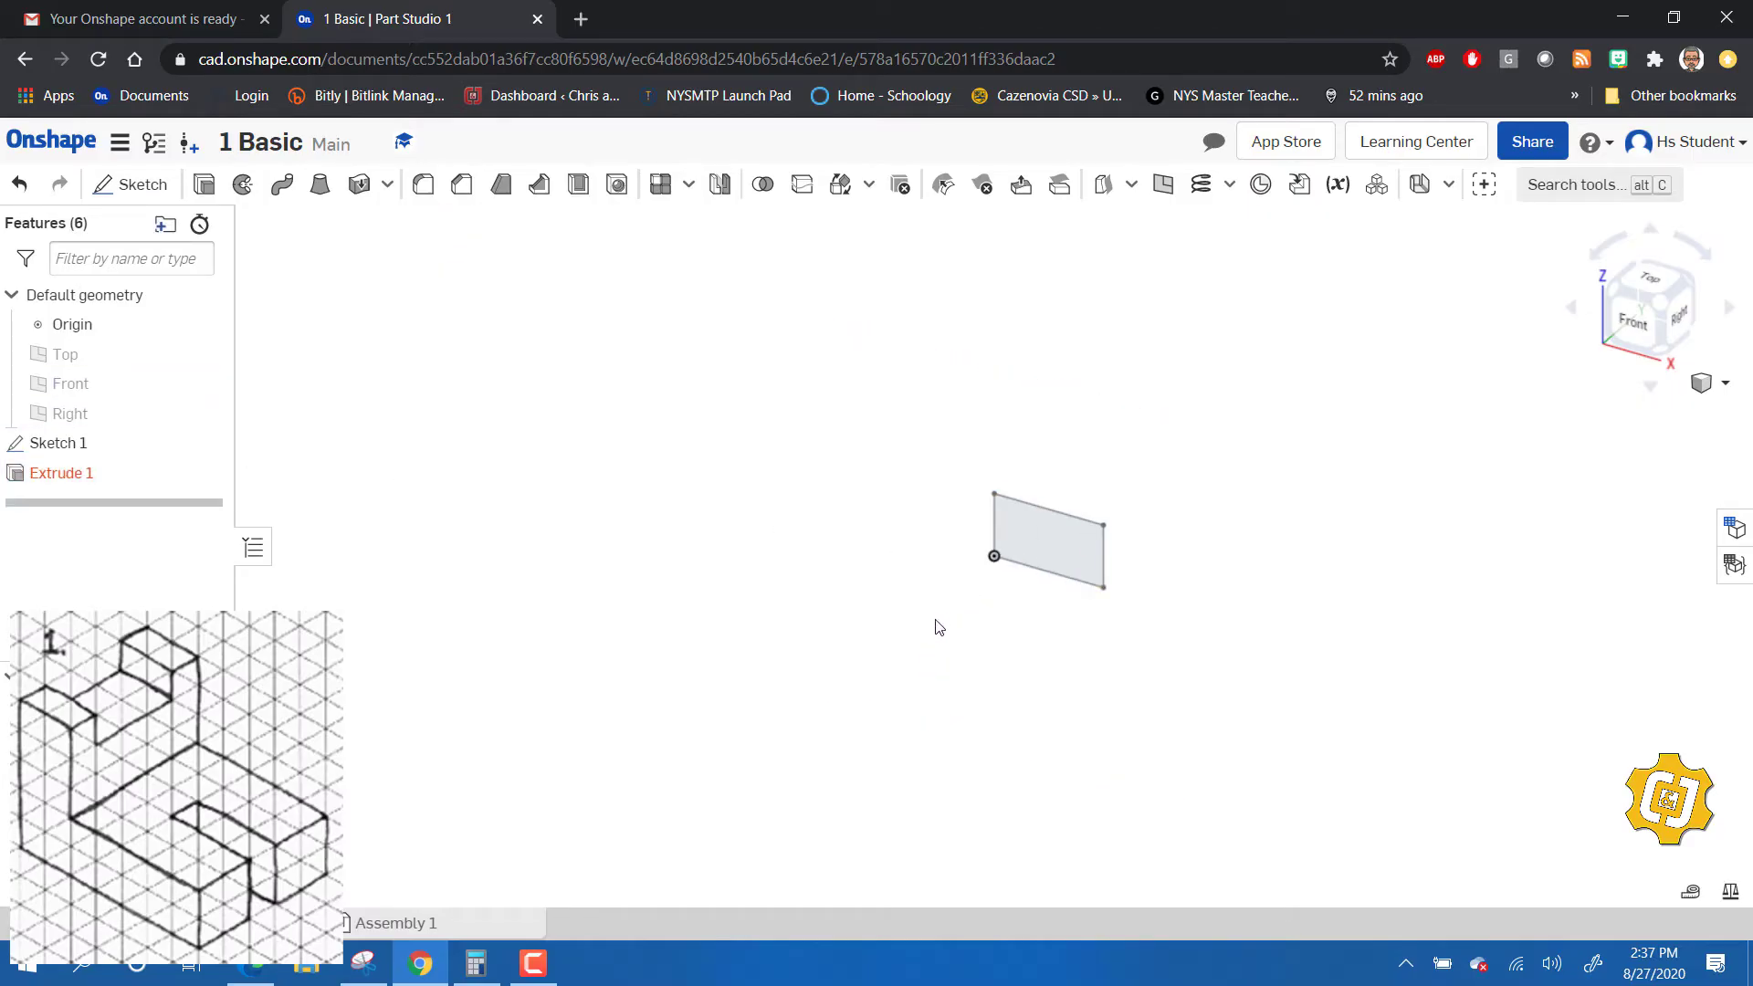
pyautogui.rightClick(57, 479)
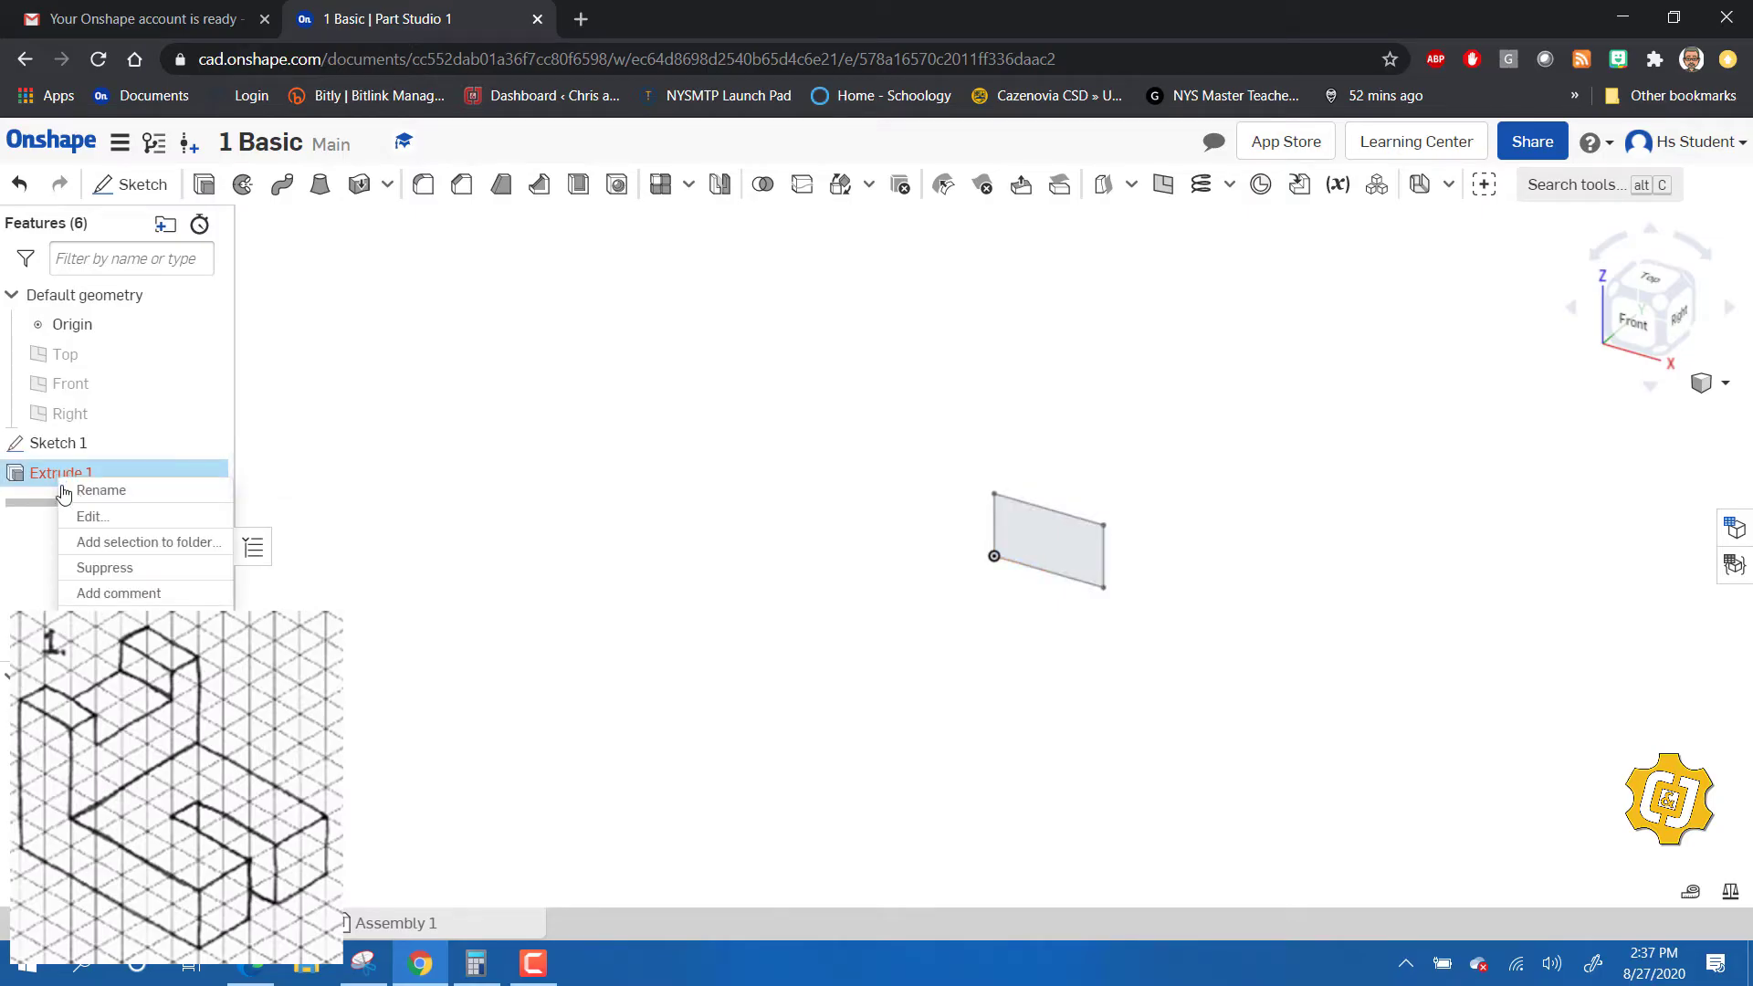
# - Replace the empty Extrude 1 with a 1.25 in deep extrude of the rectangle
pyautogui.click(79, 619)
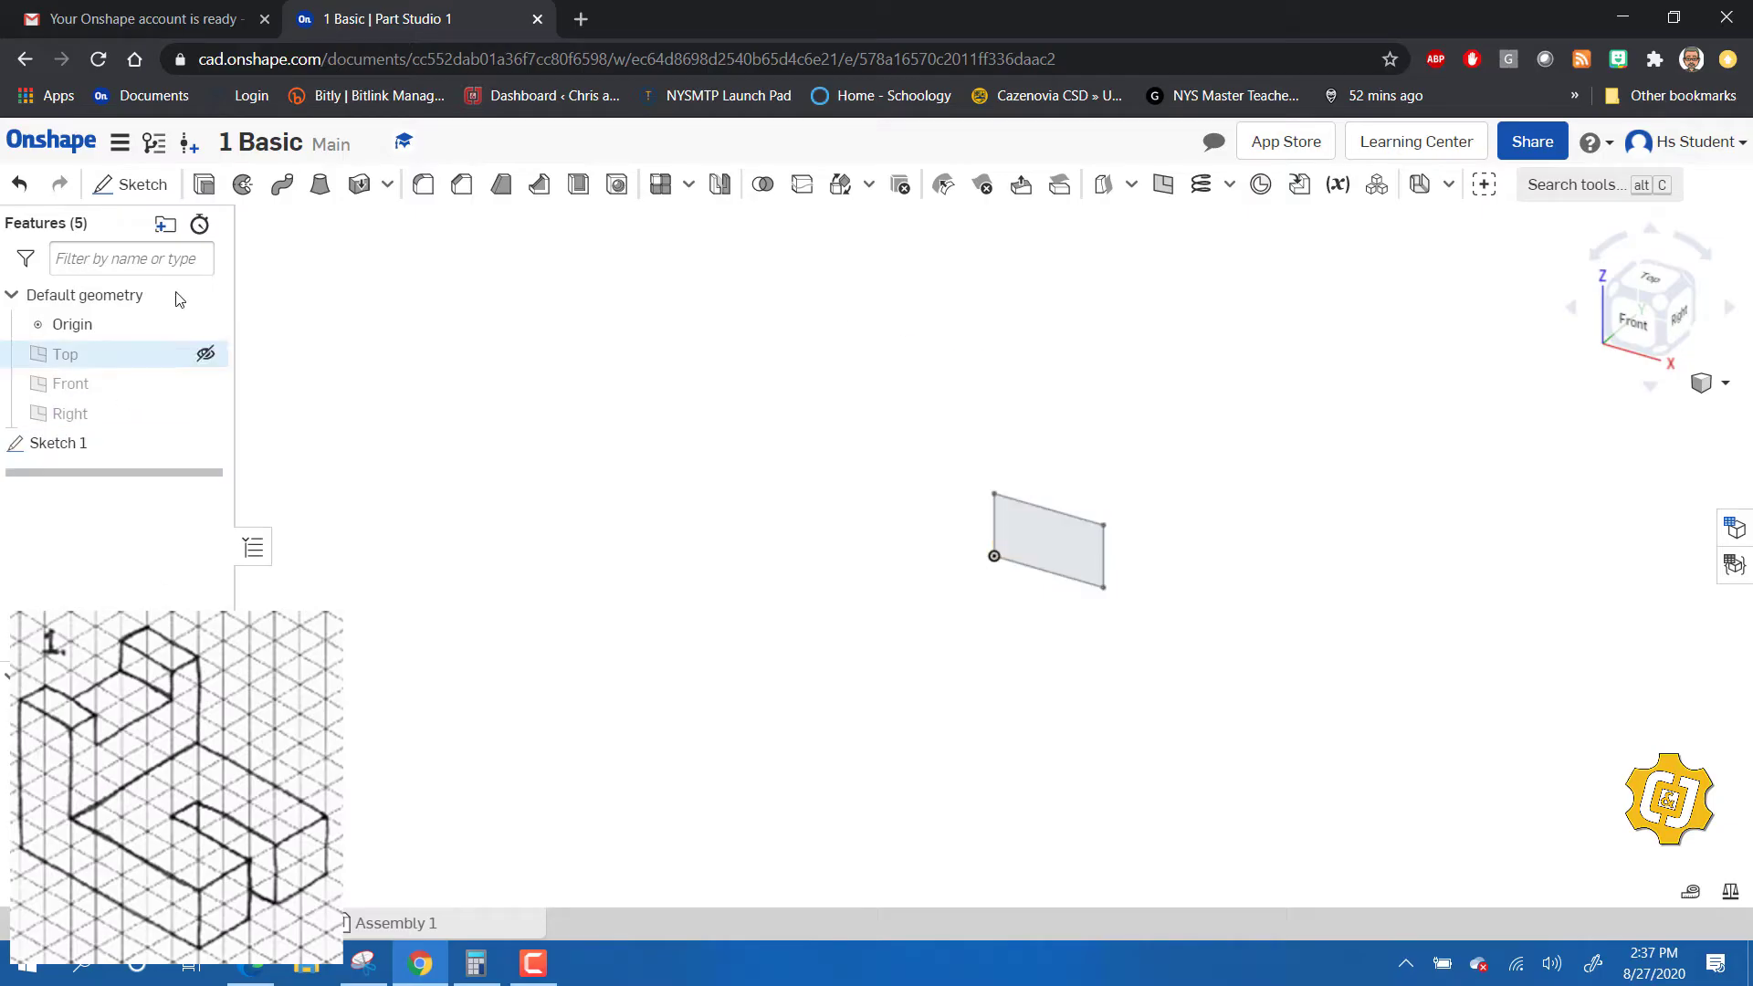
pyautogui.click(204, 188)
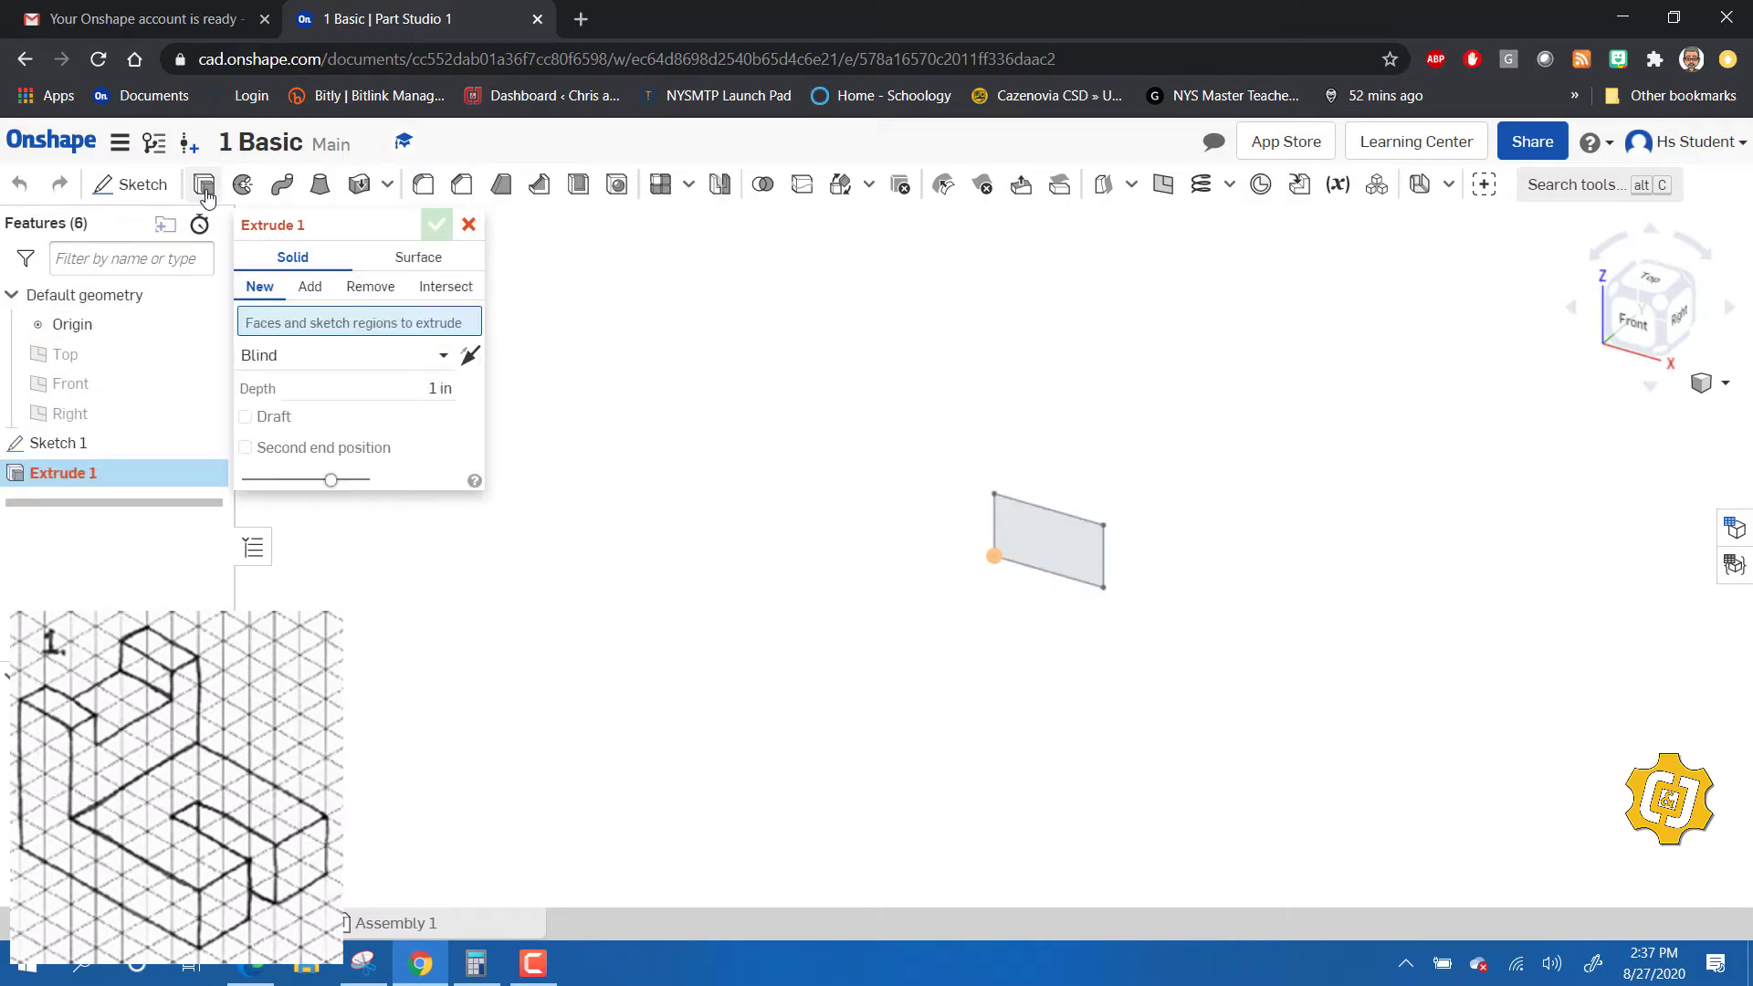
pyautogui.click(1048, 549)
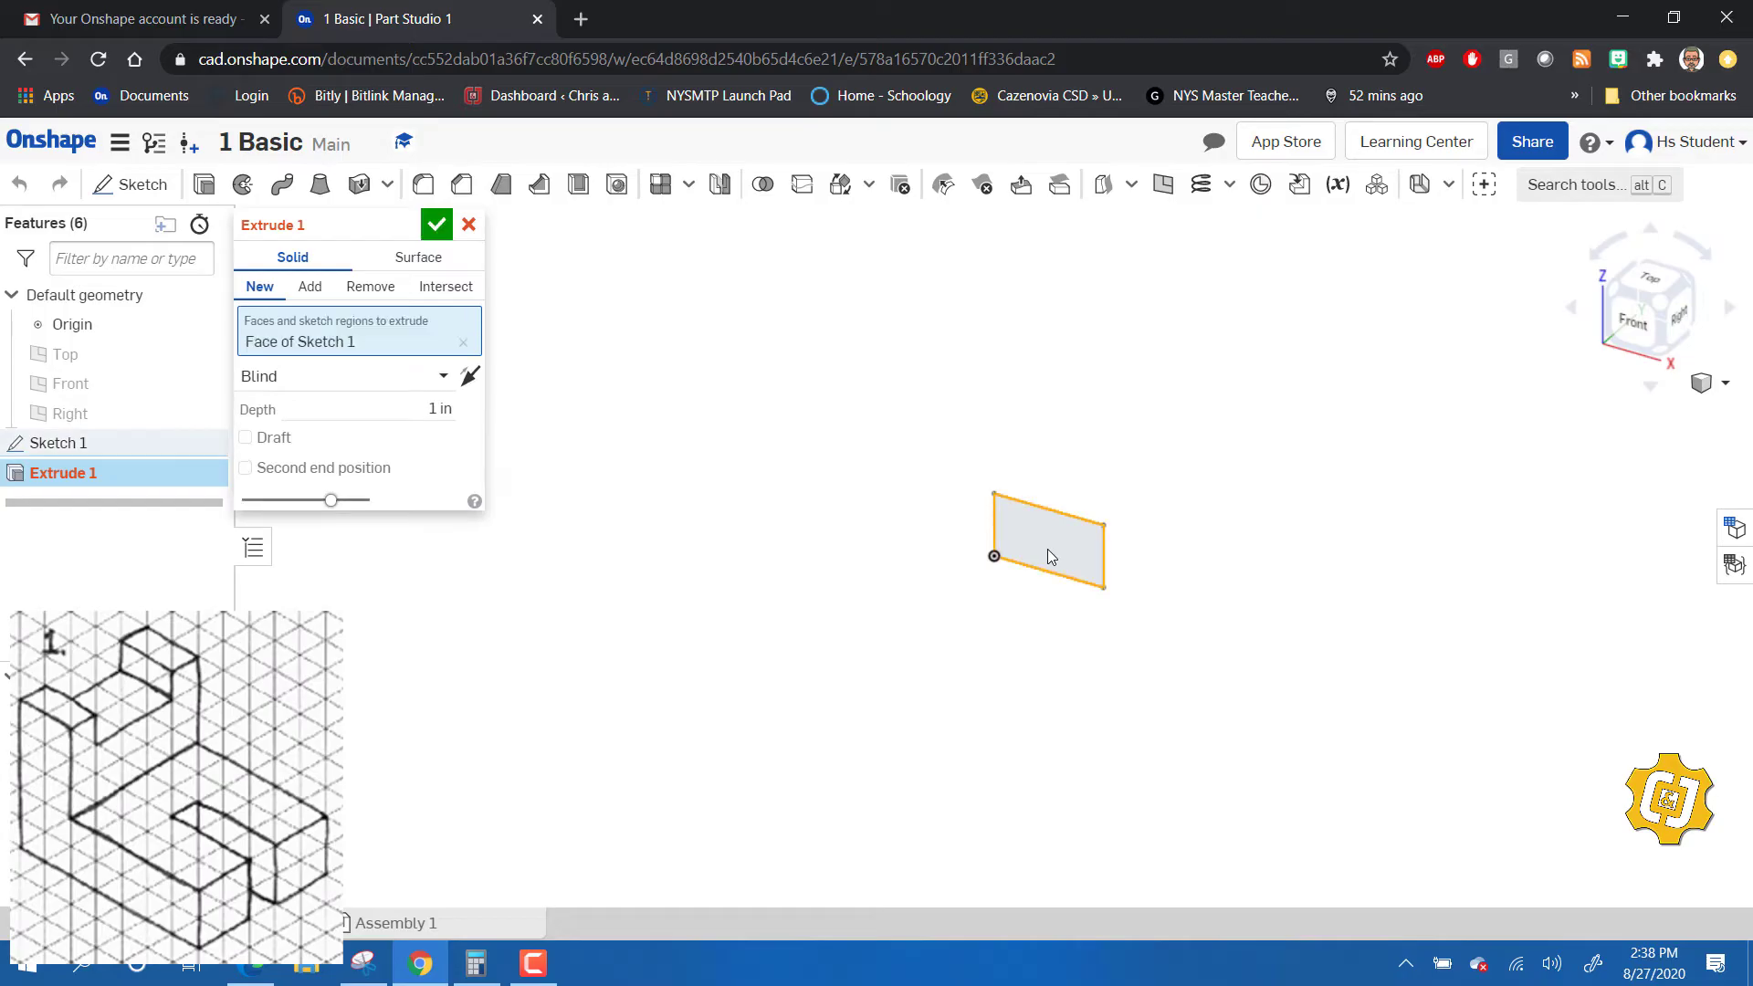
pyautogui.scroll(4, 1048, 541)
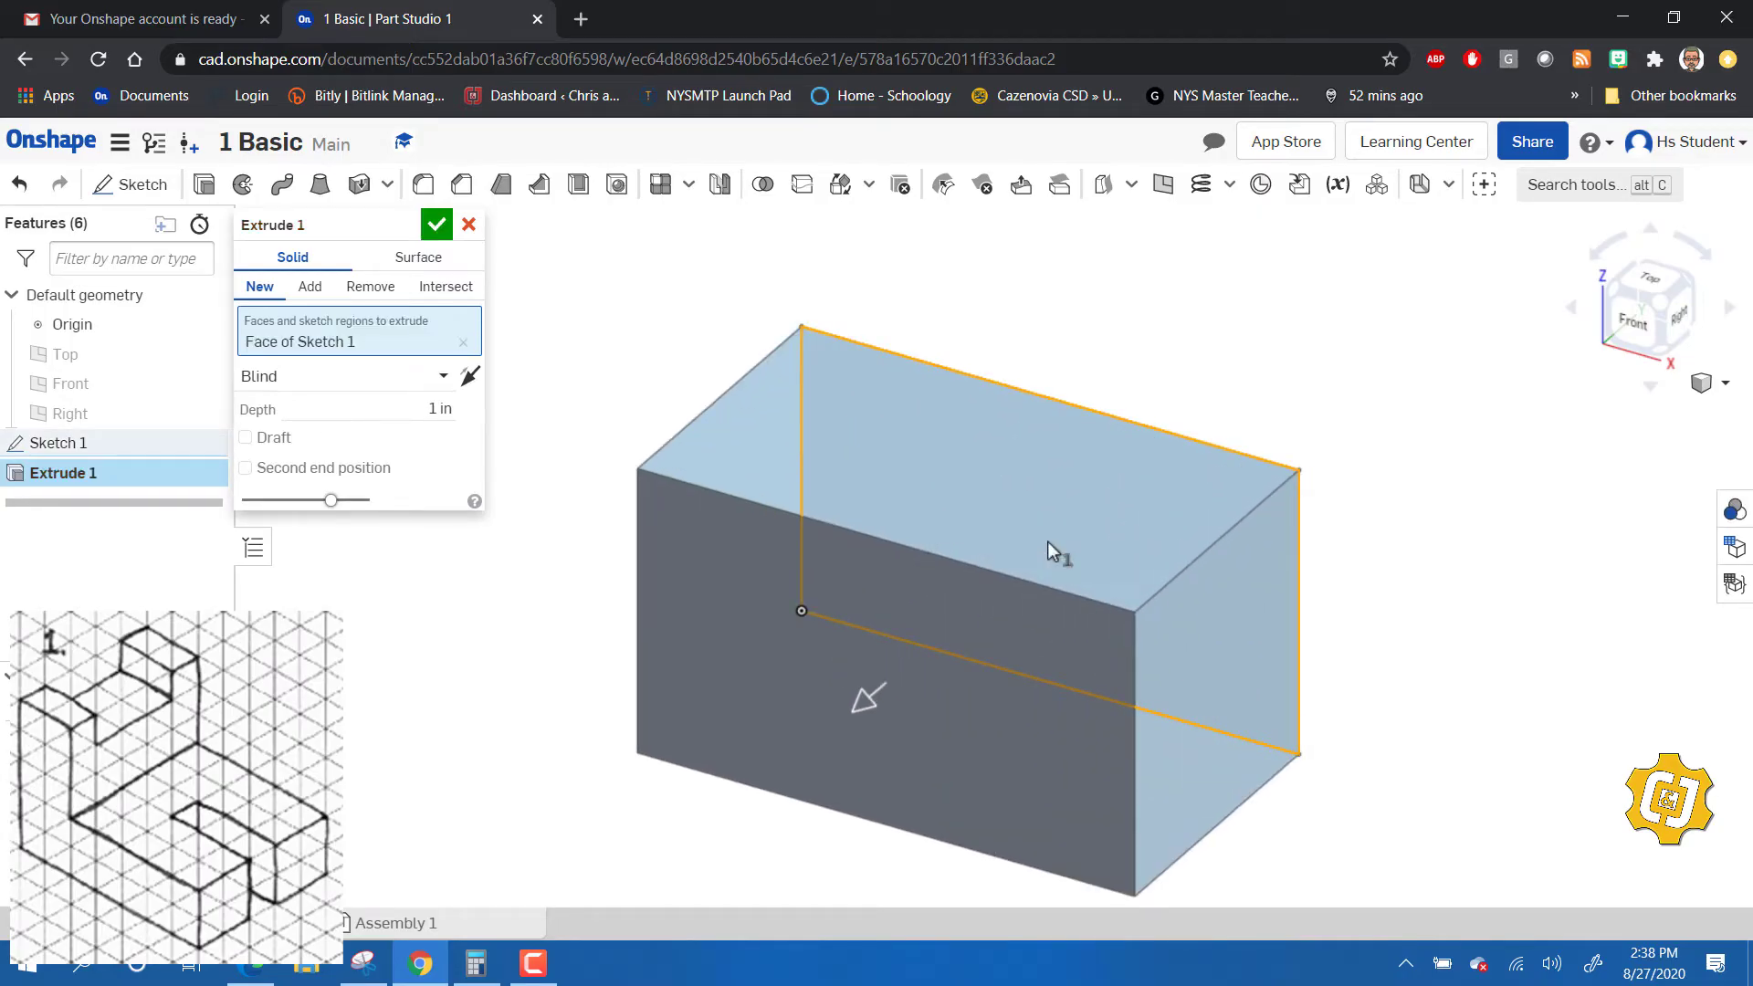
pyautogui.click(441, 409)
pyautogui.write('1')
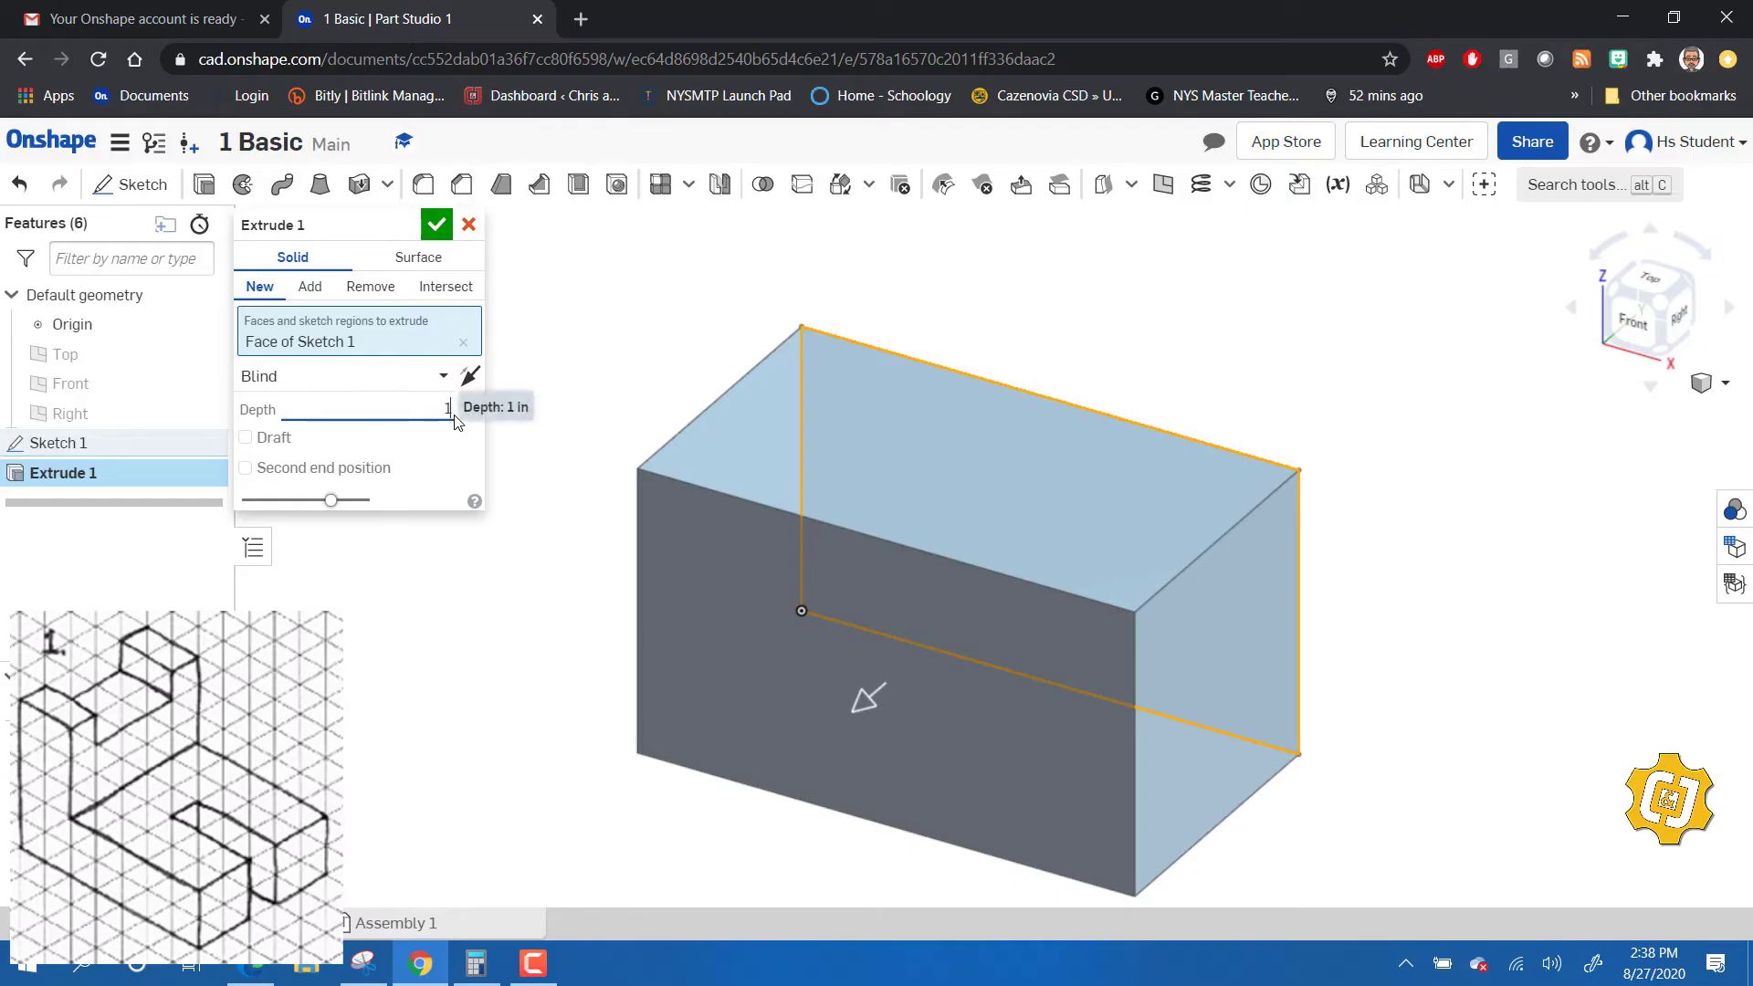
pyautogui.press('Return')
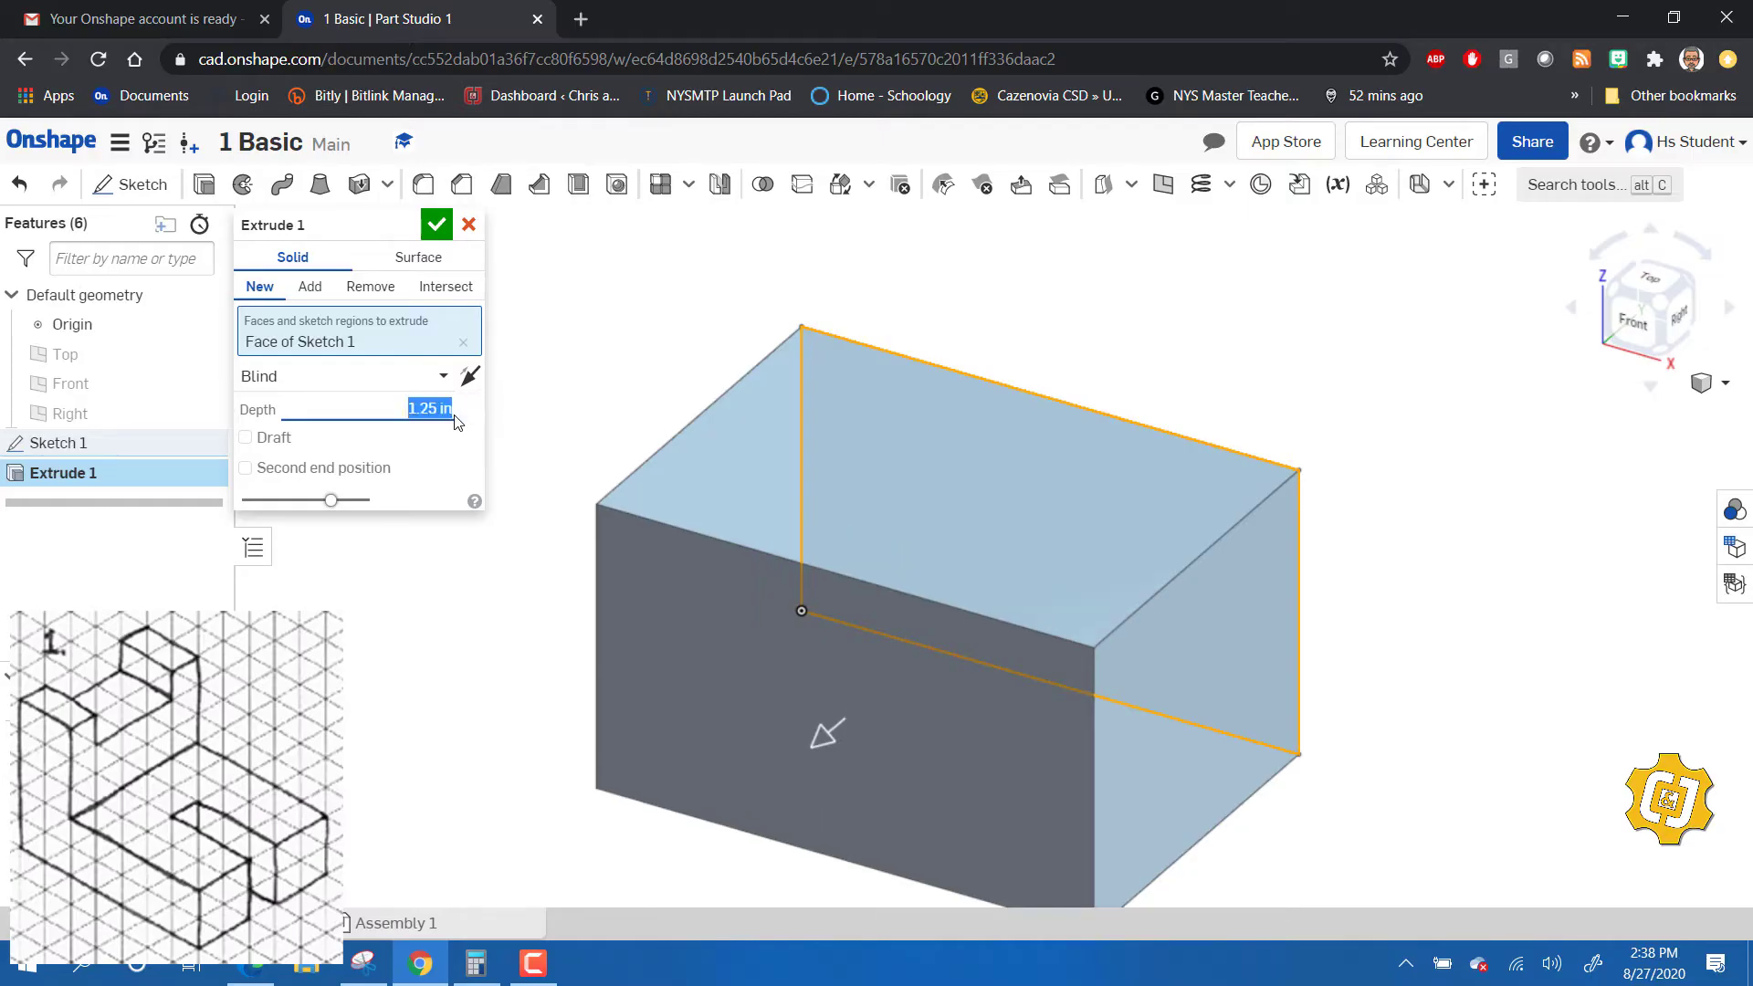
pyautogui.click(438, 228)
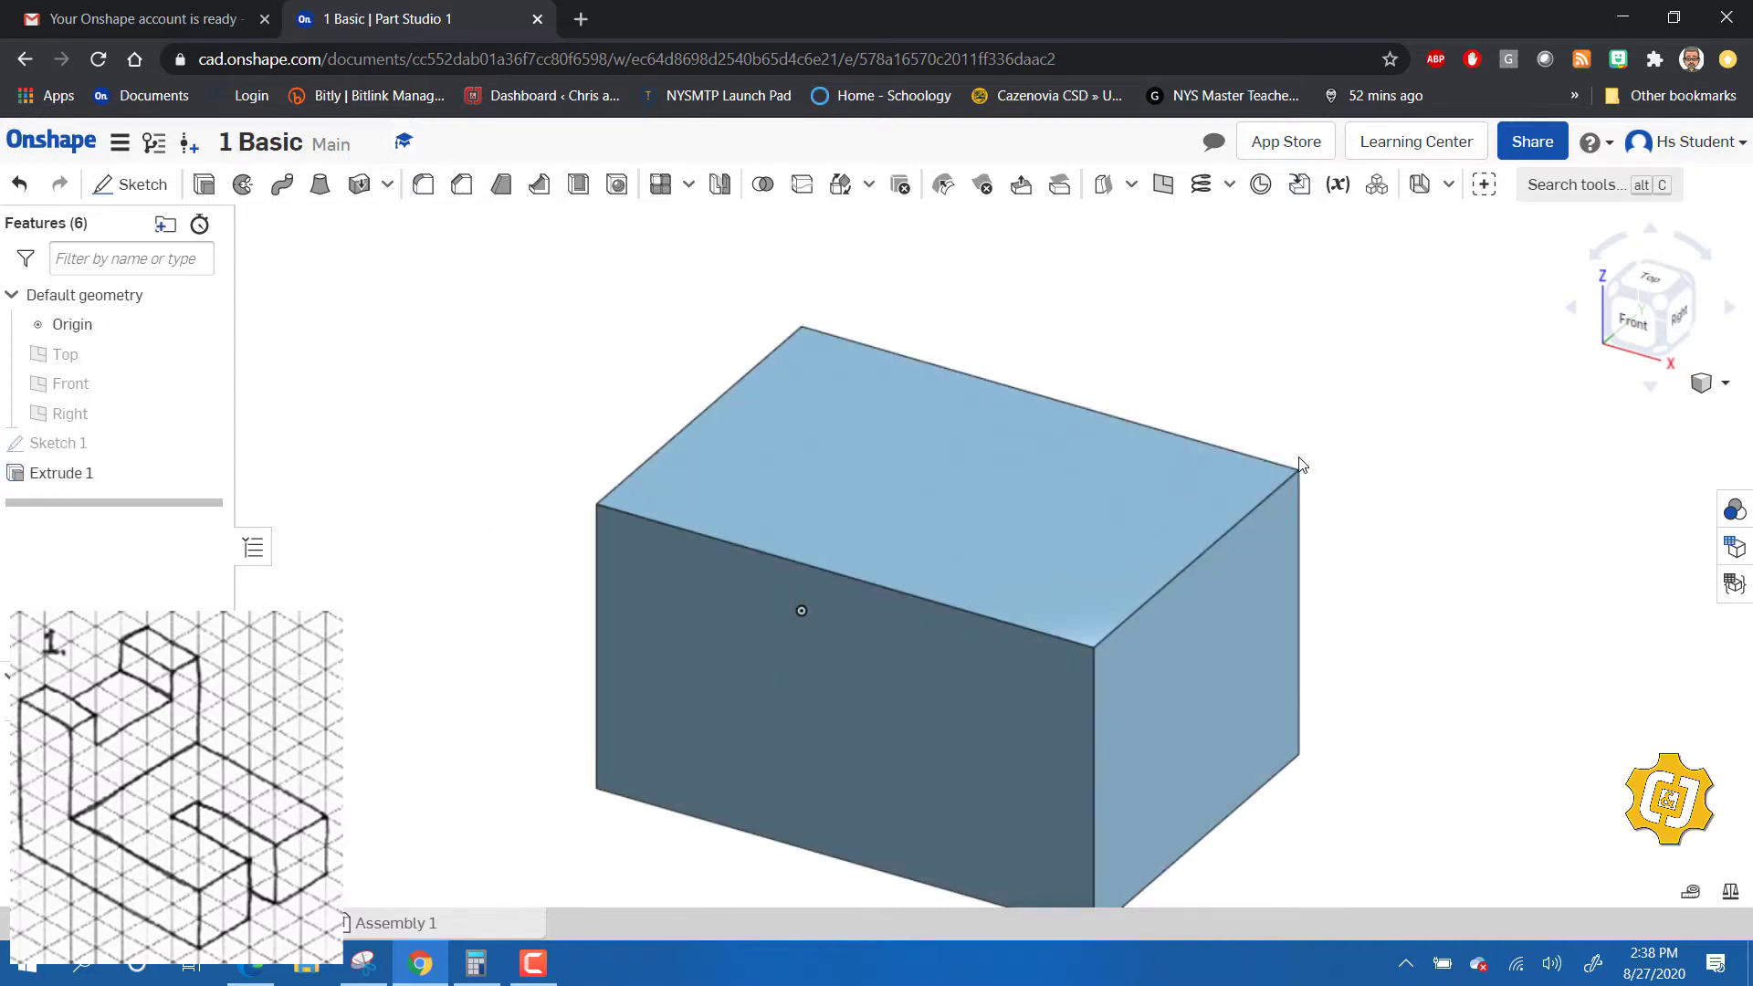
# - Start a new sketch on the block's front face, viewed straight on
pyautogui.click(130, 184)
pyautogui.click(818, 736)
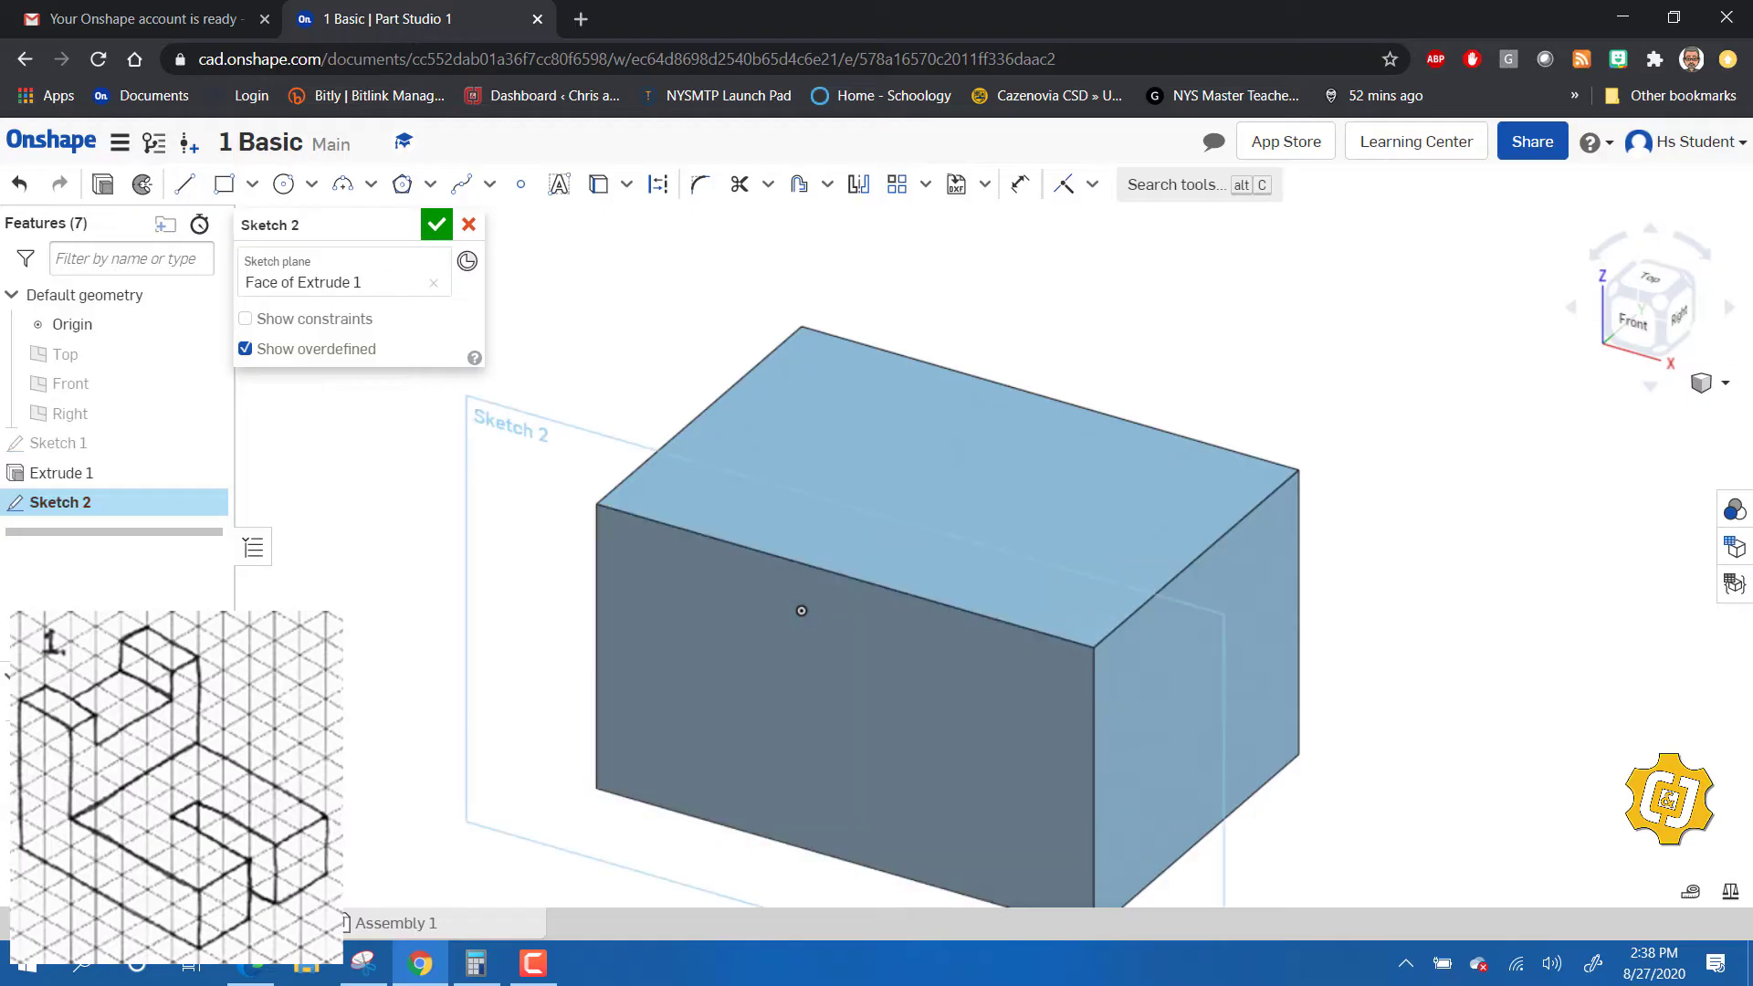
pyautogui.click(1613, 344)
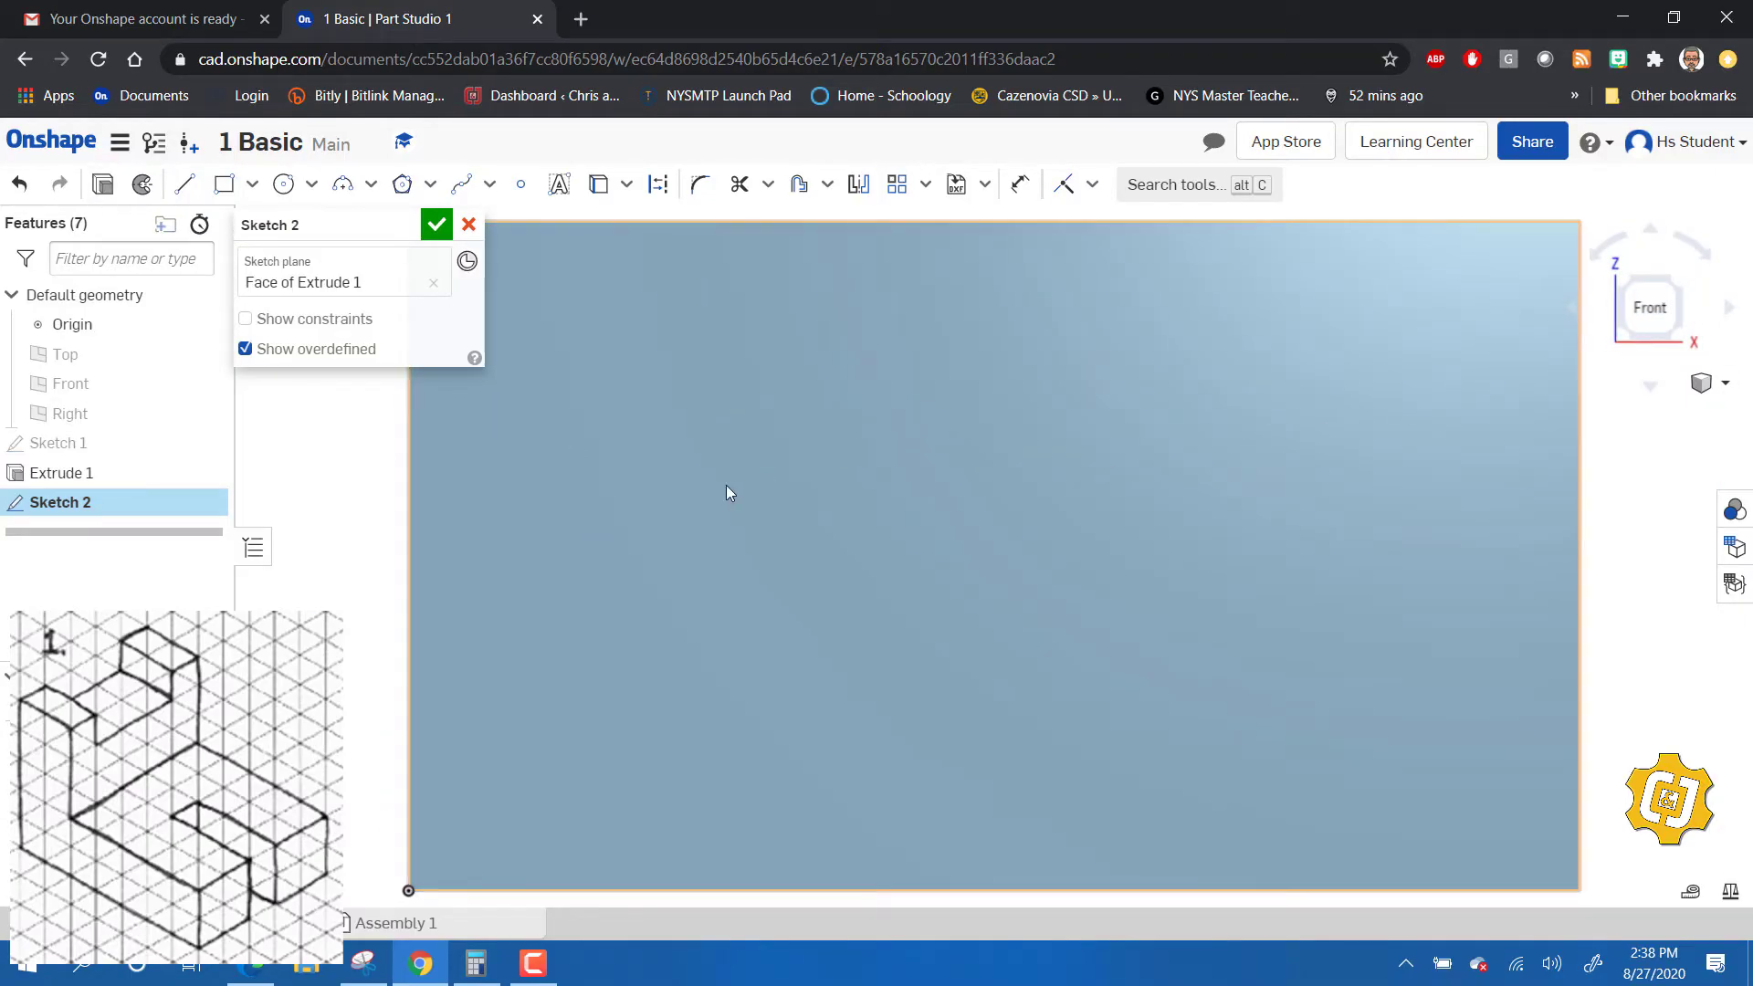
pyautogui.scroll(-1, 726, 485)
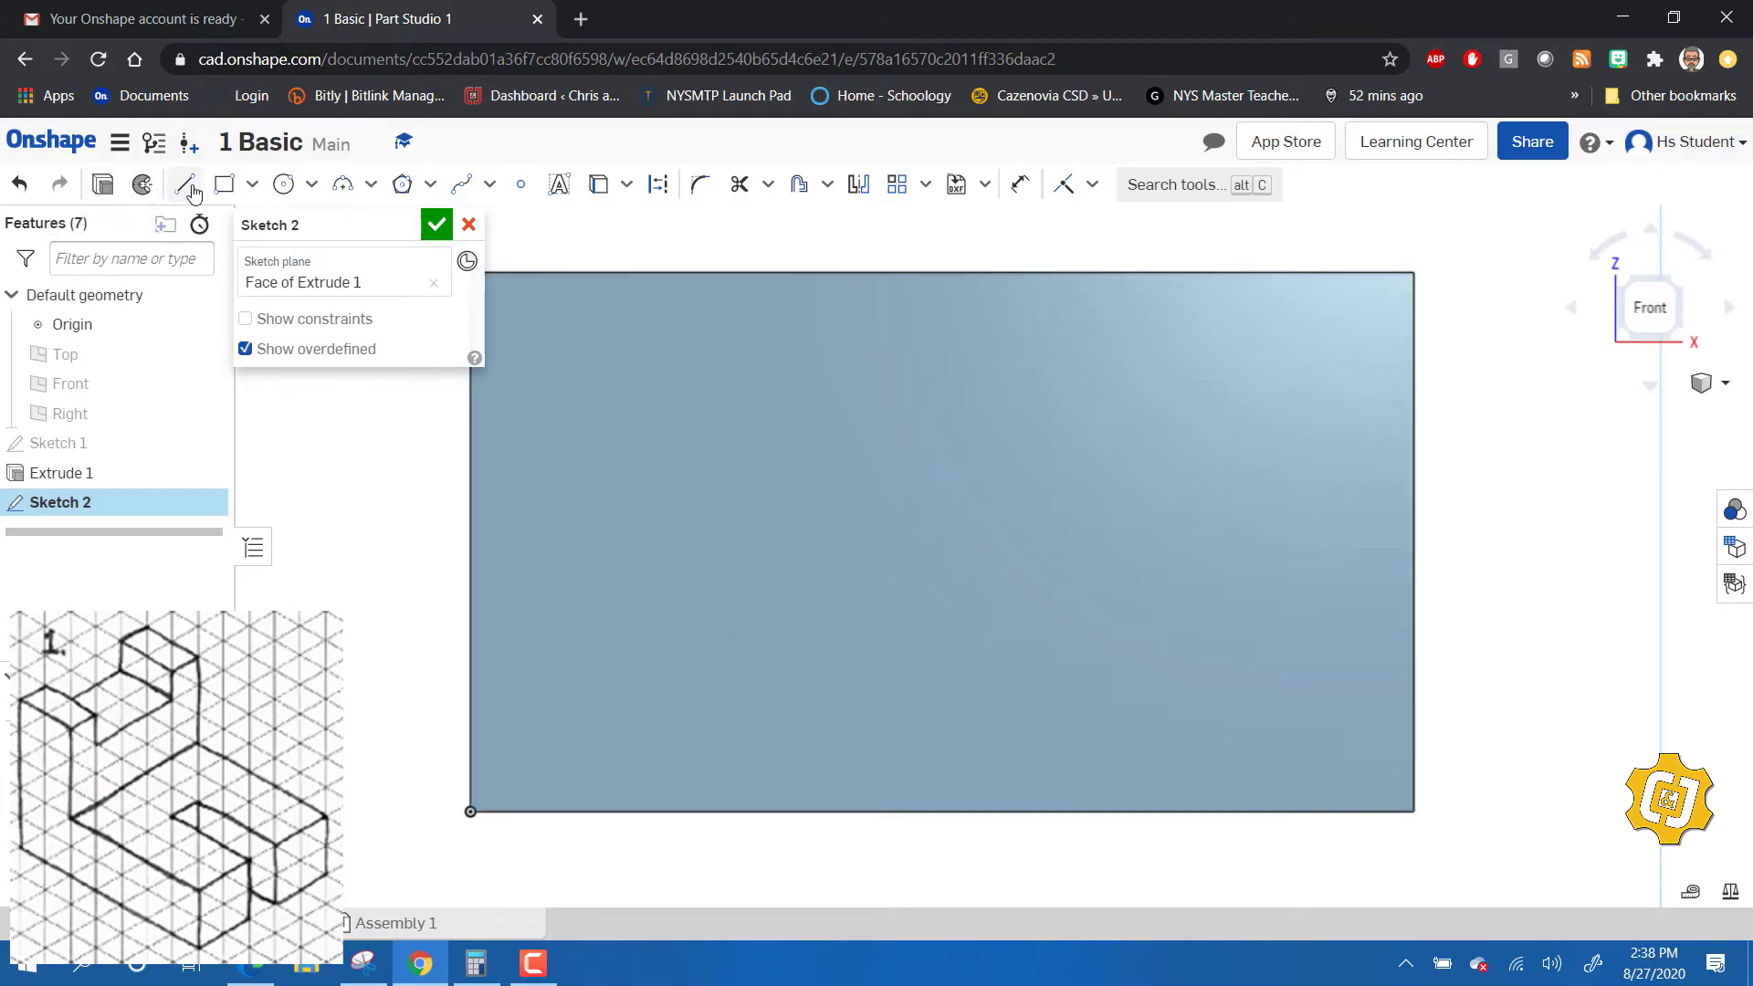
# - Draw a 1.25 by 0.75 corner rectangle from the face's top-right corner and finish the sketch
pyautogui.click(224, 184)
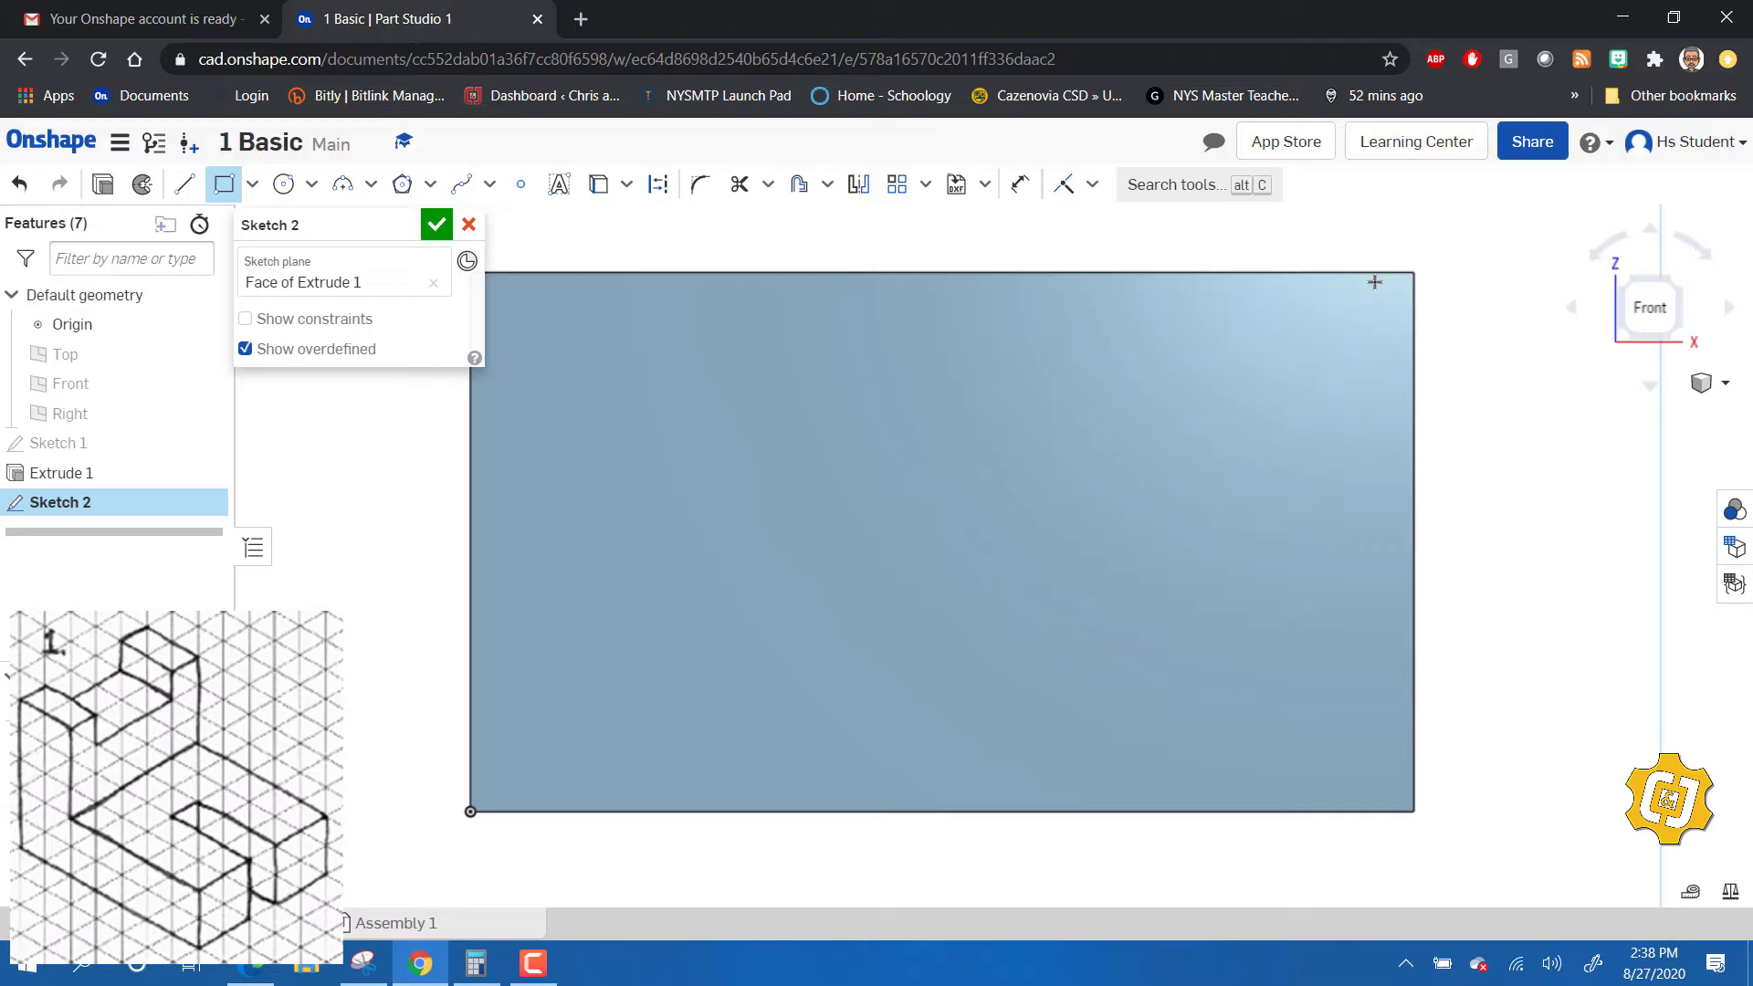
pyautogui.click(1414, 272)
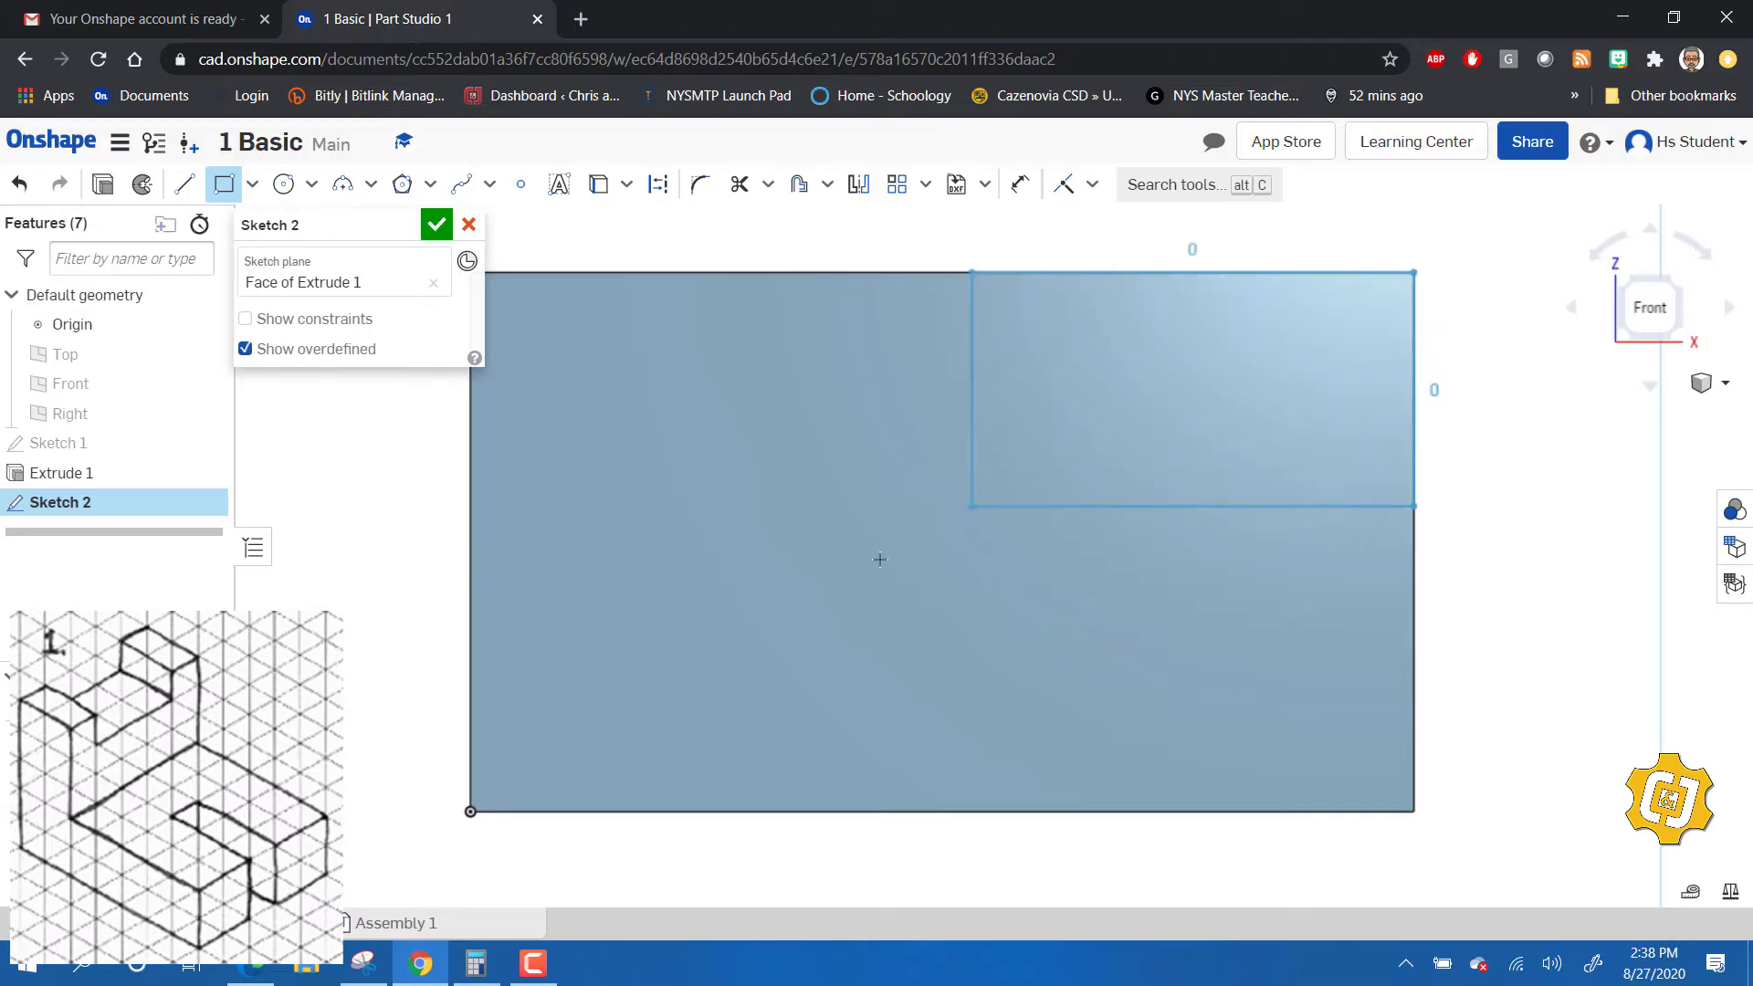
pyautogui.click(747, 662)
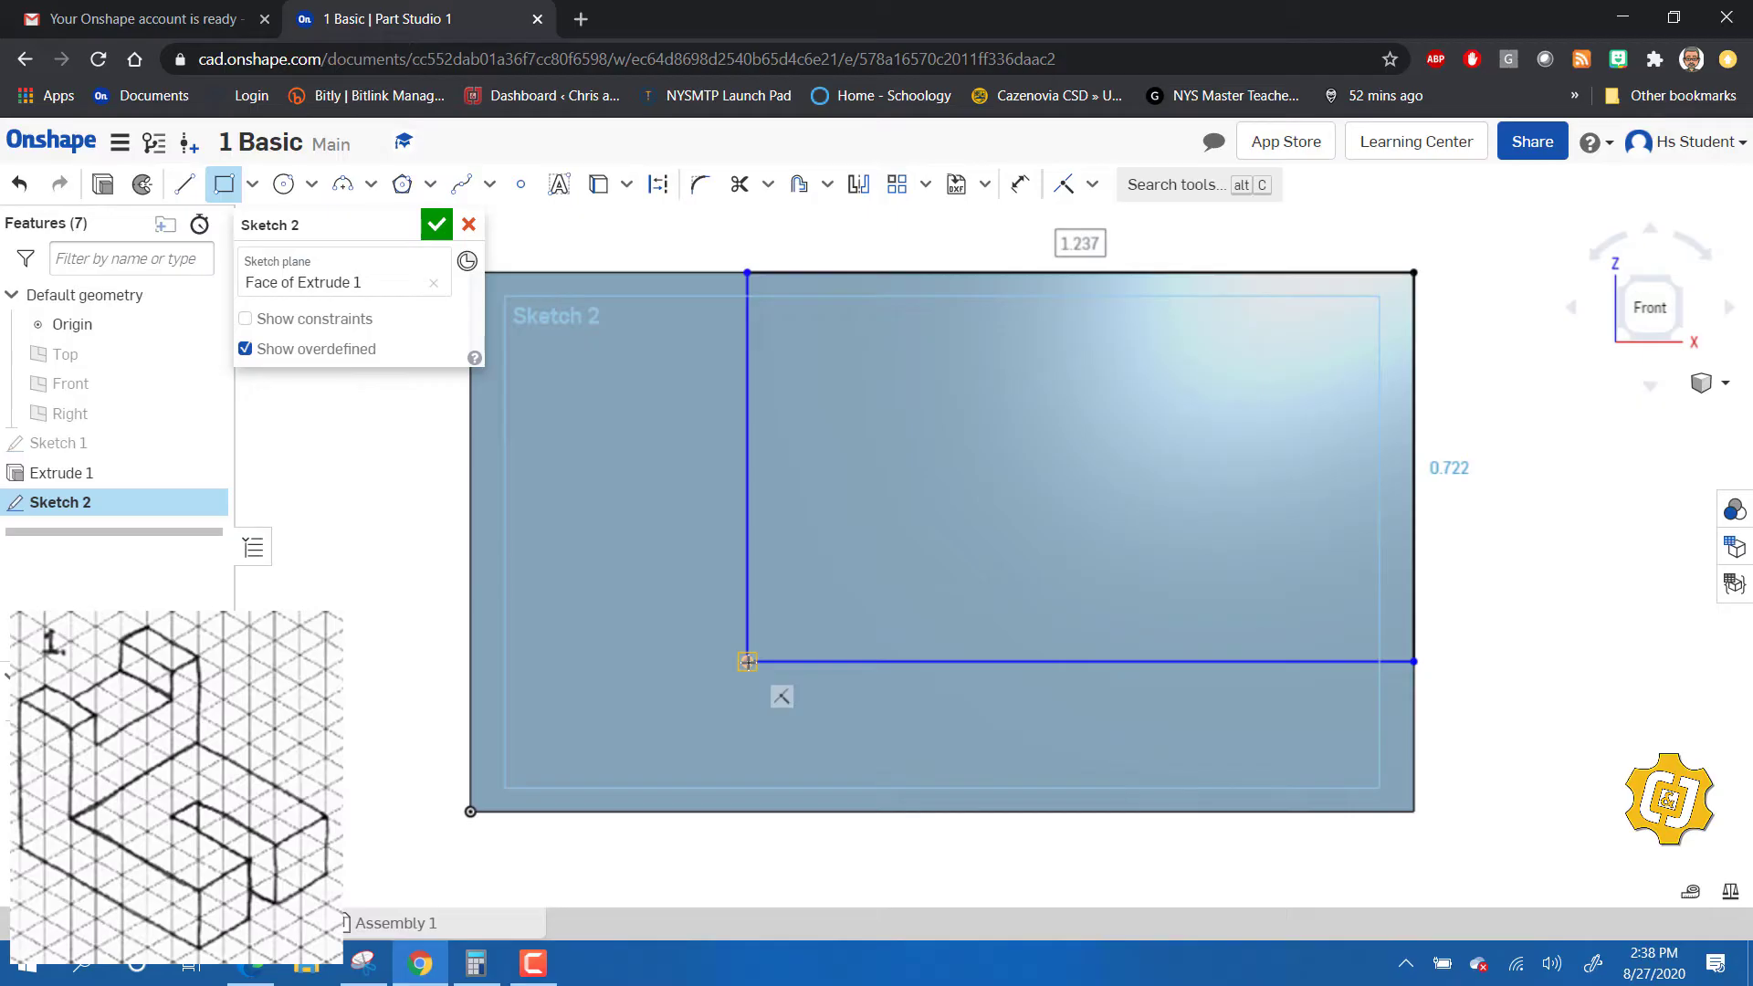
pyautogui.write('1.25')
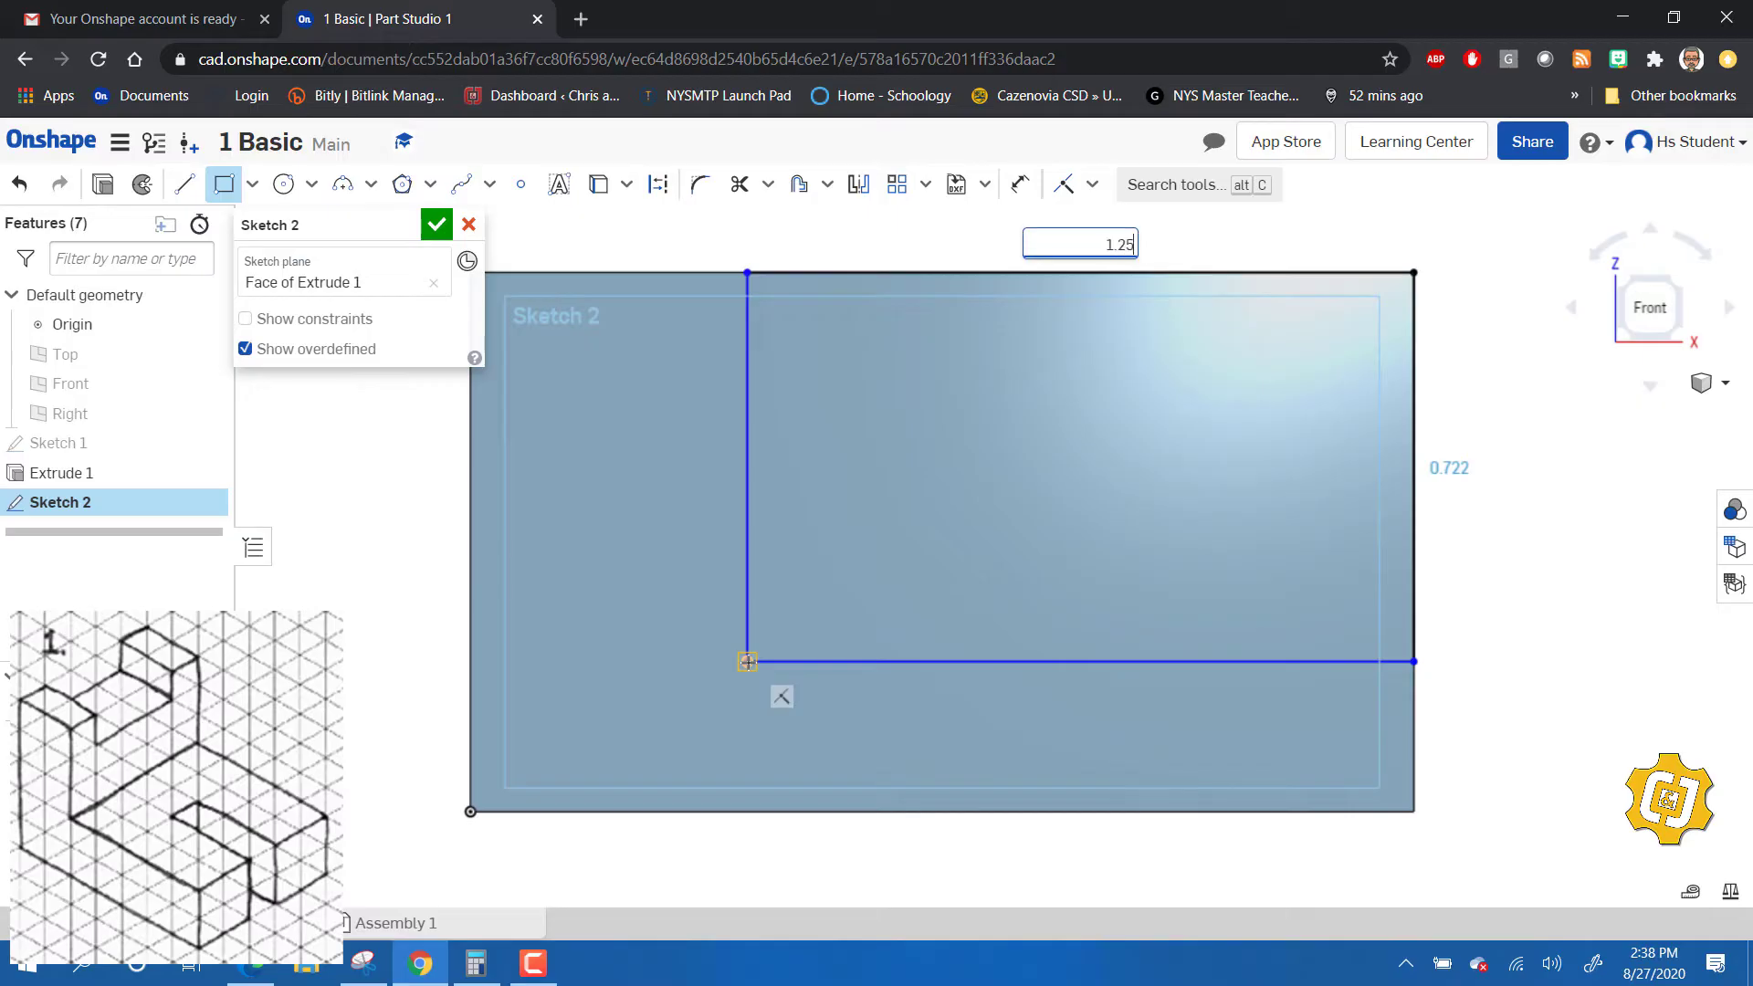
pyautogui.press('Return')
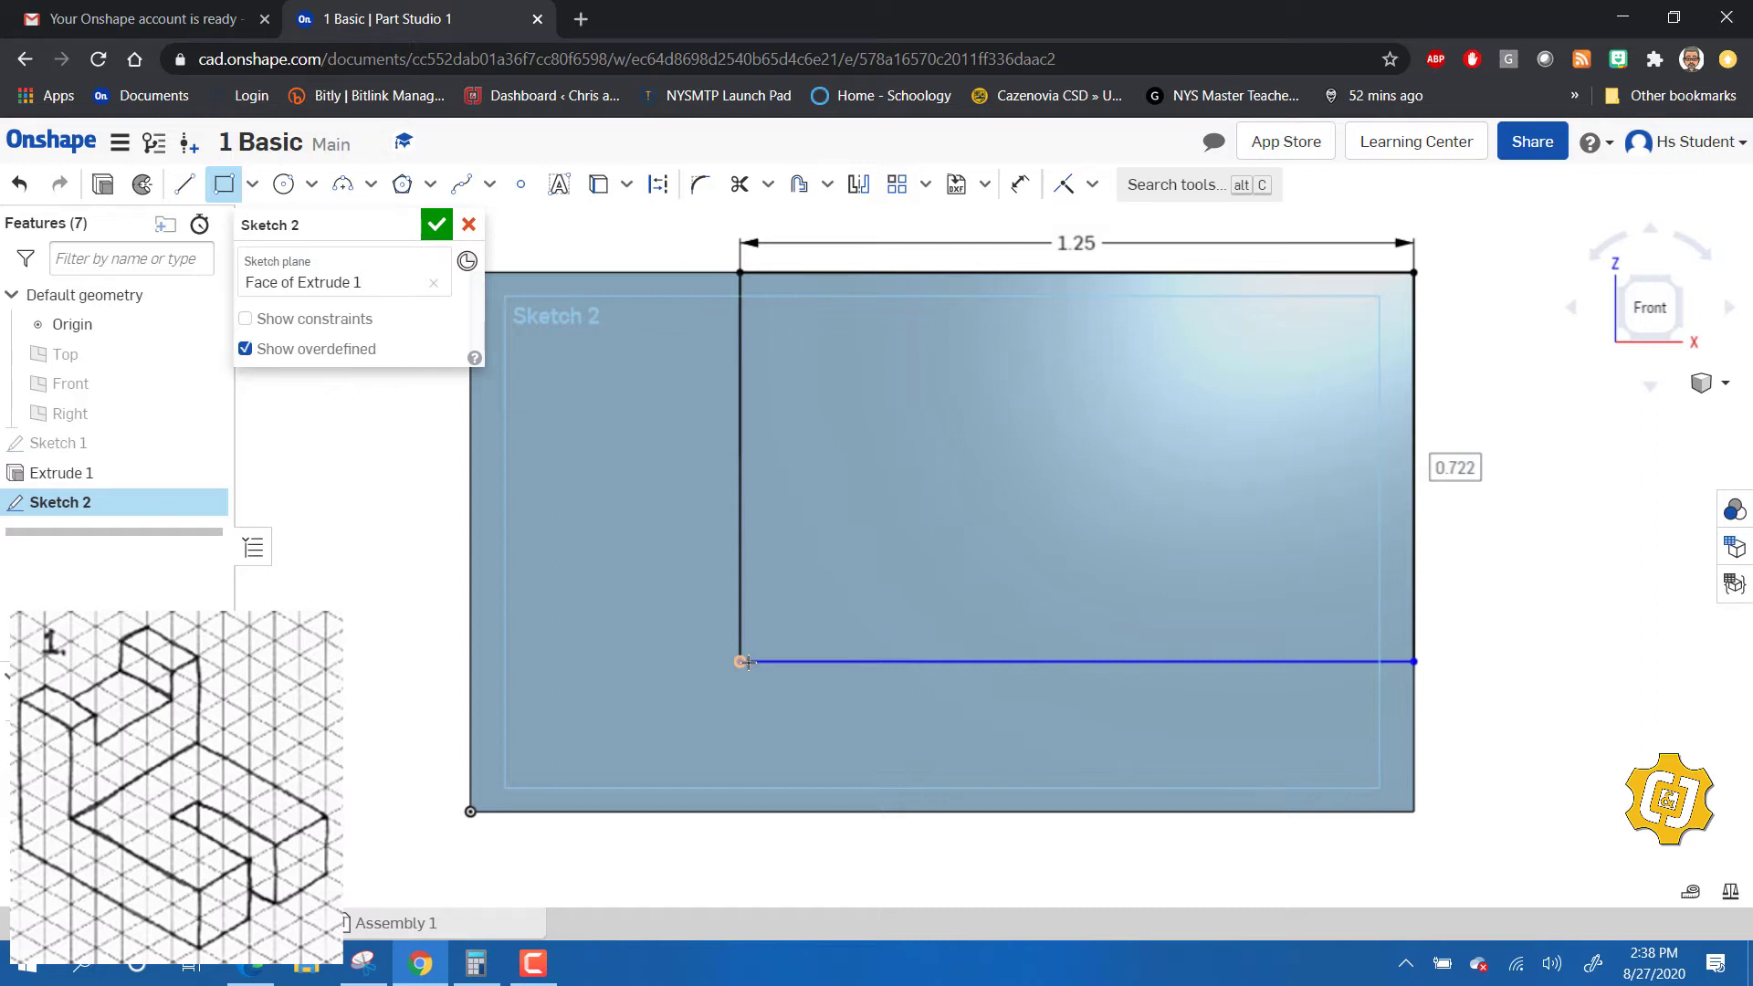
pyautogui.press('Tab')
pyautogui.write('.75')
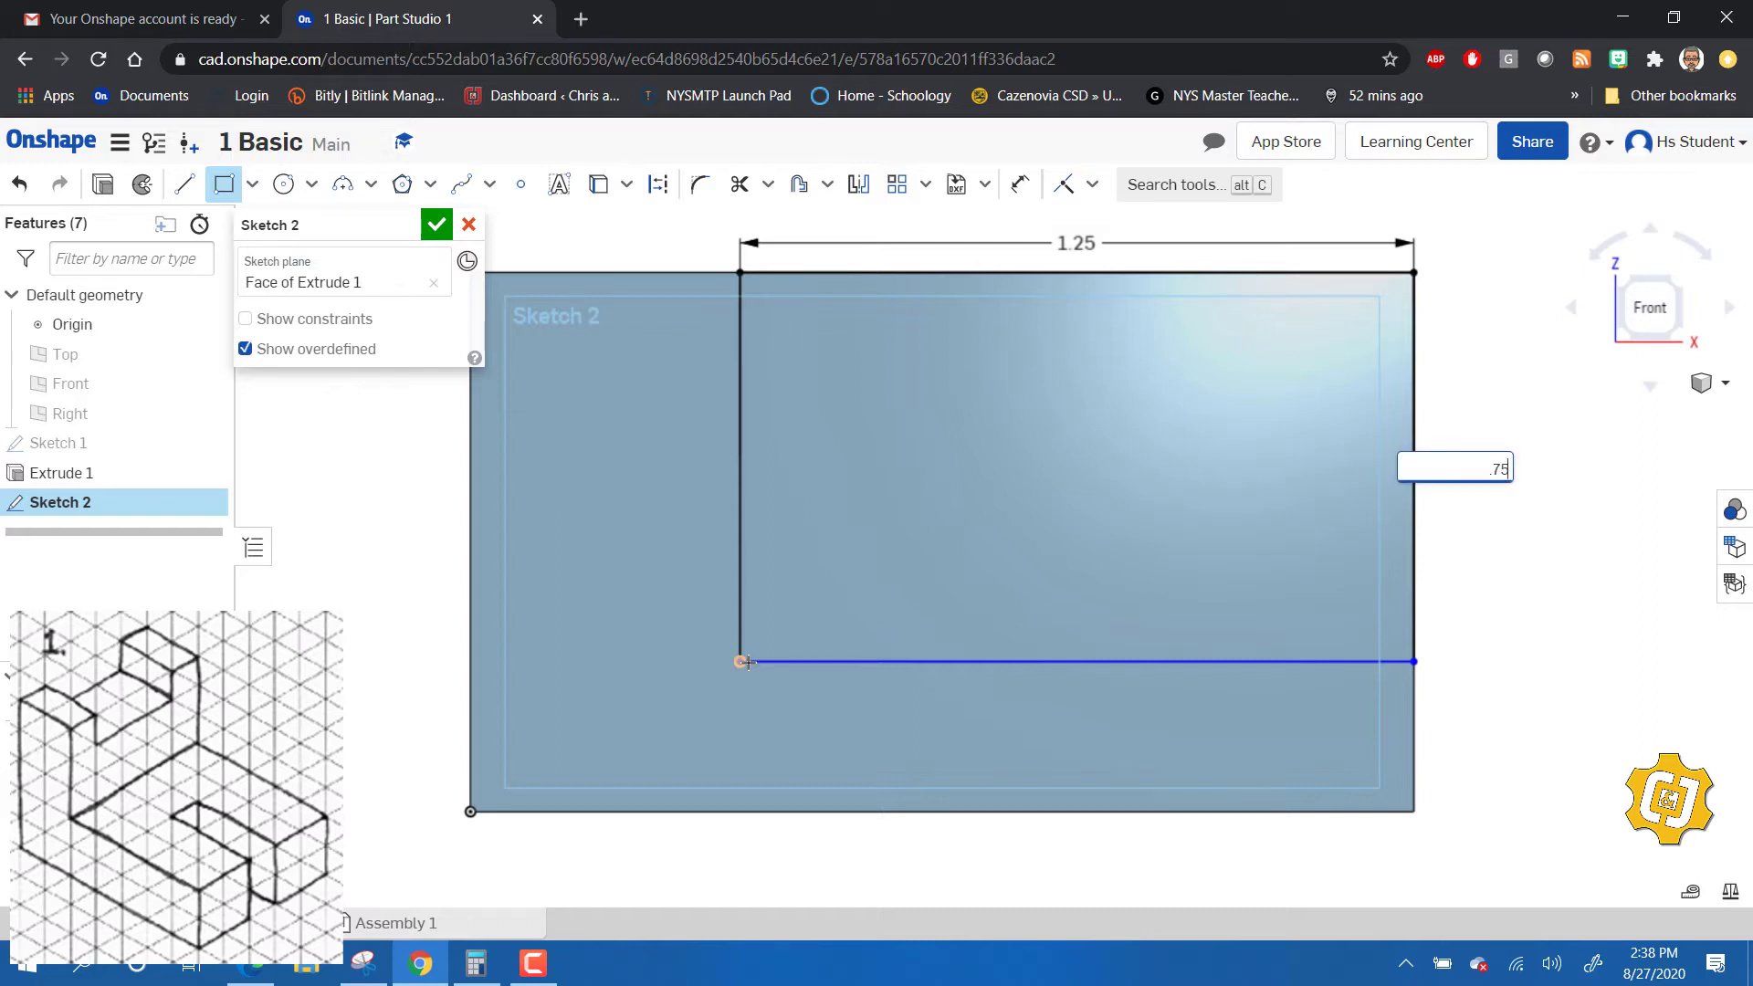
pyautogui.press('Return')
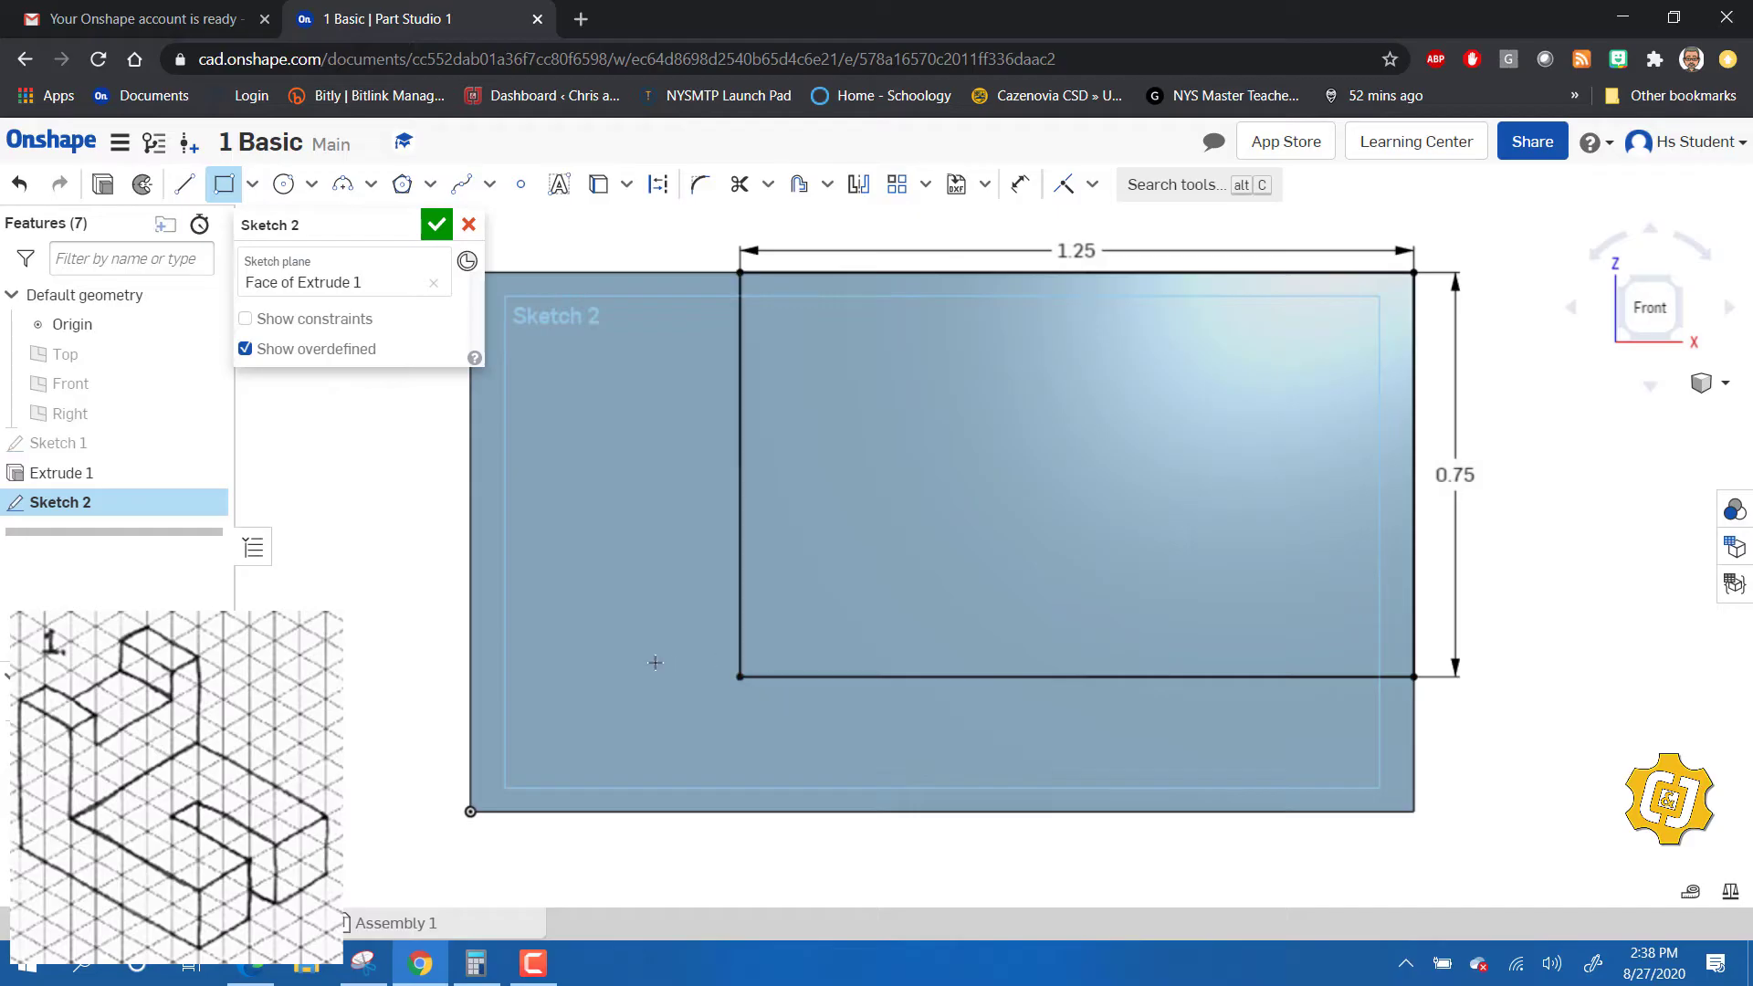
pyautogui.click(439, 235)
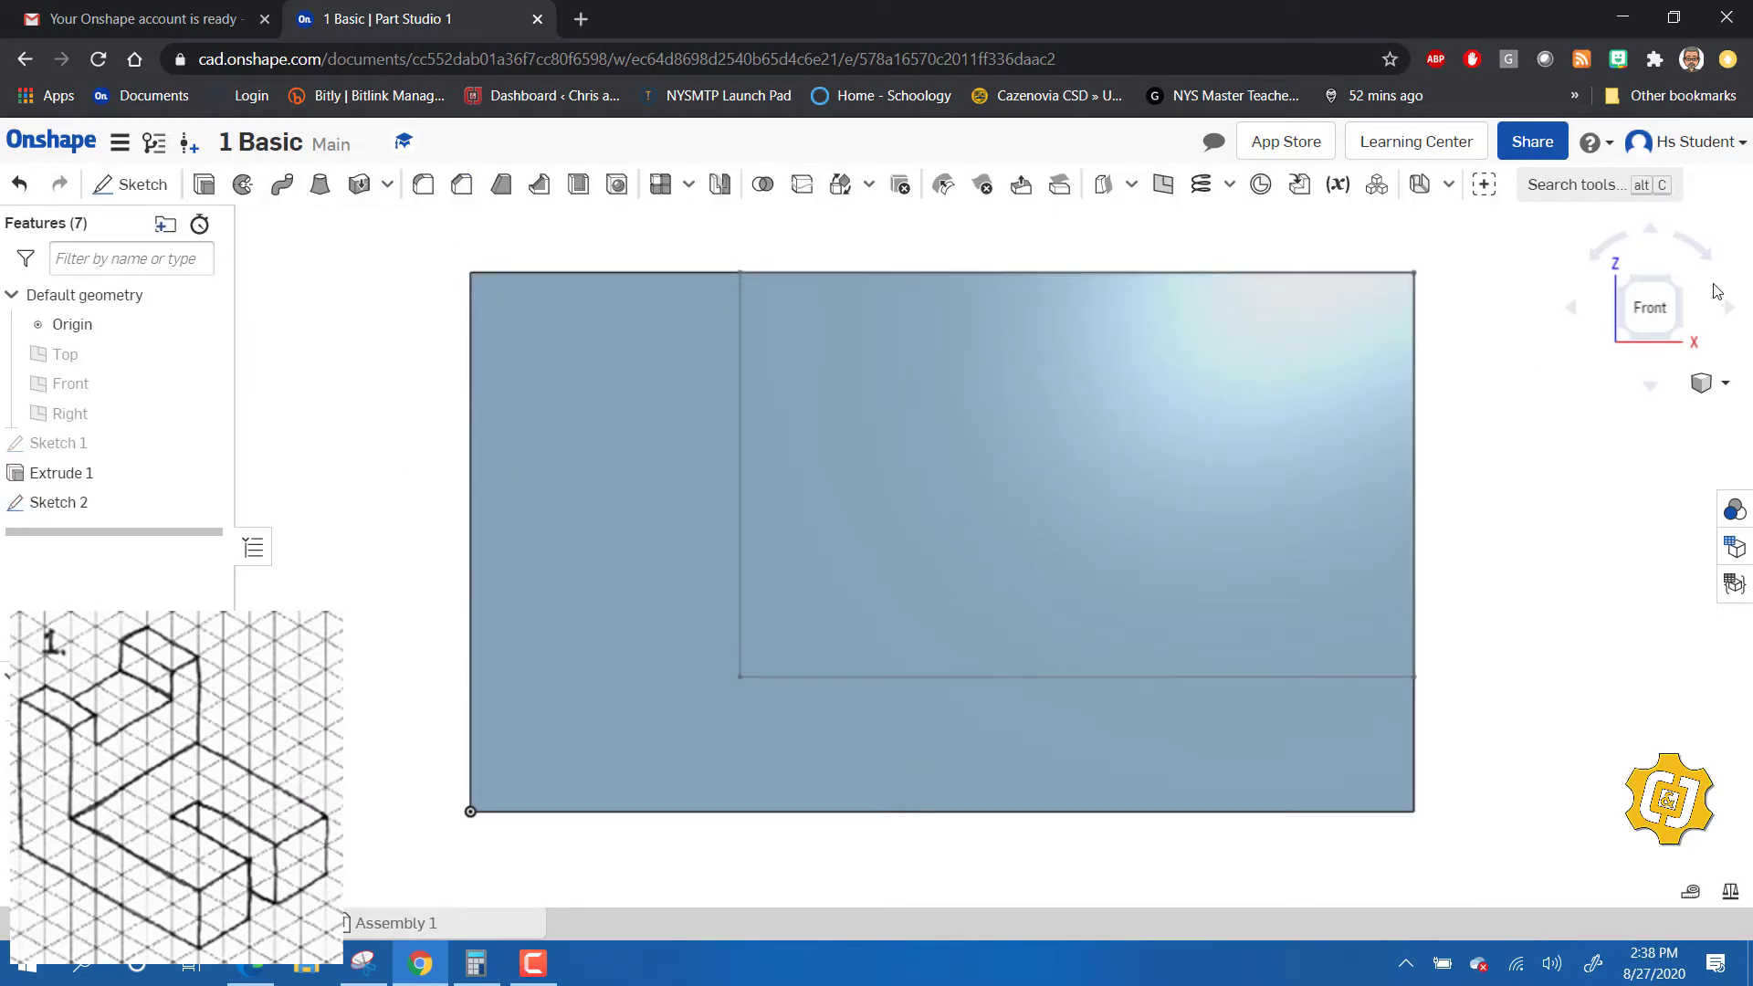
pyautogui.click(1633, 289)
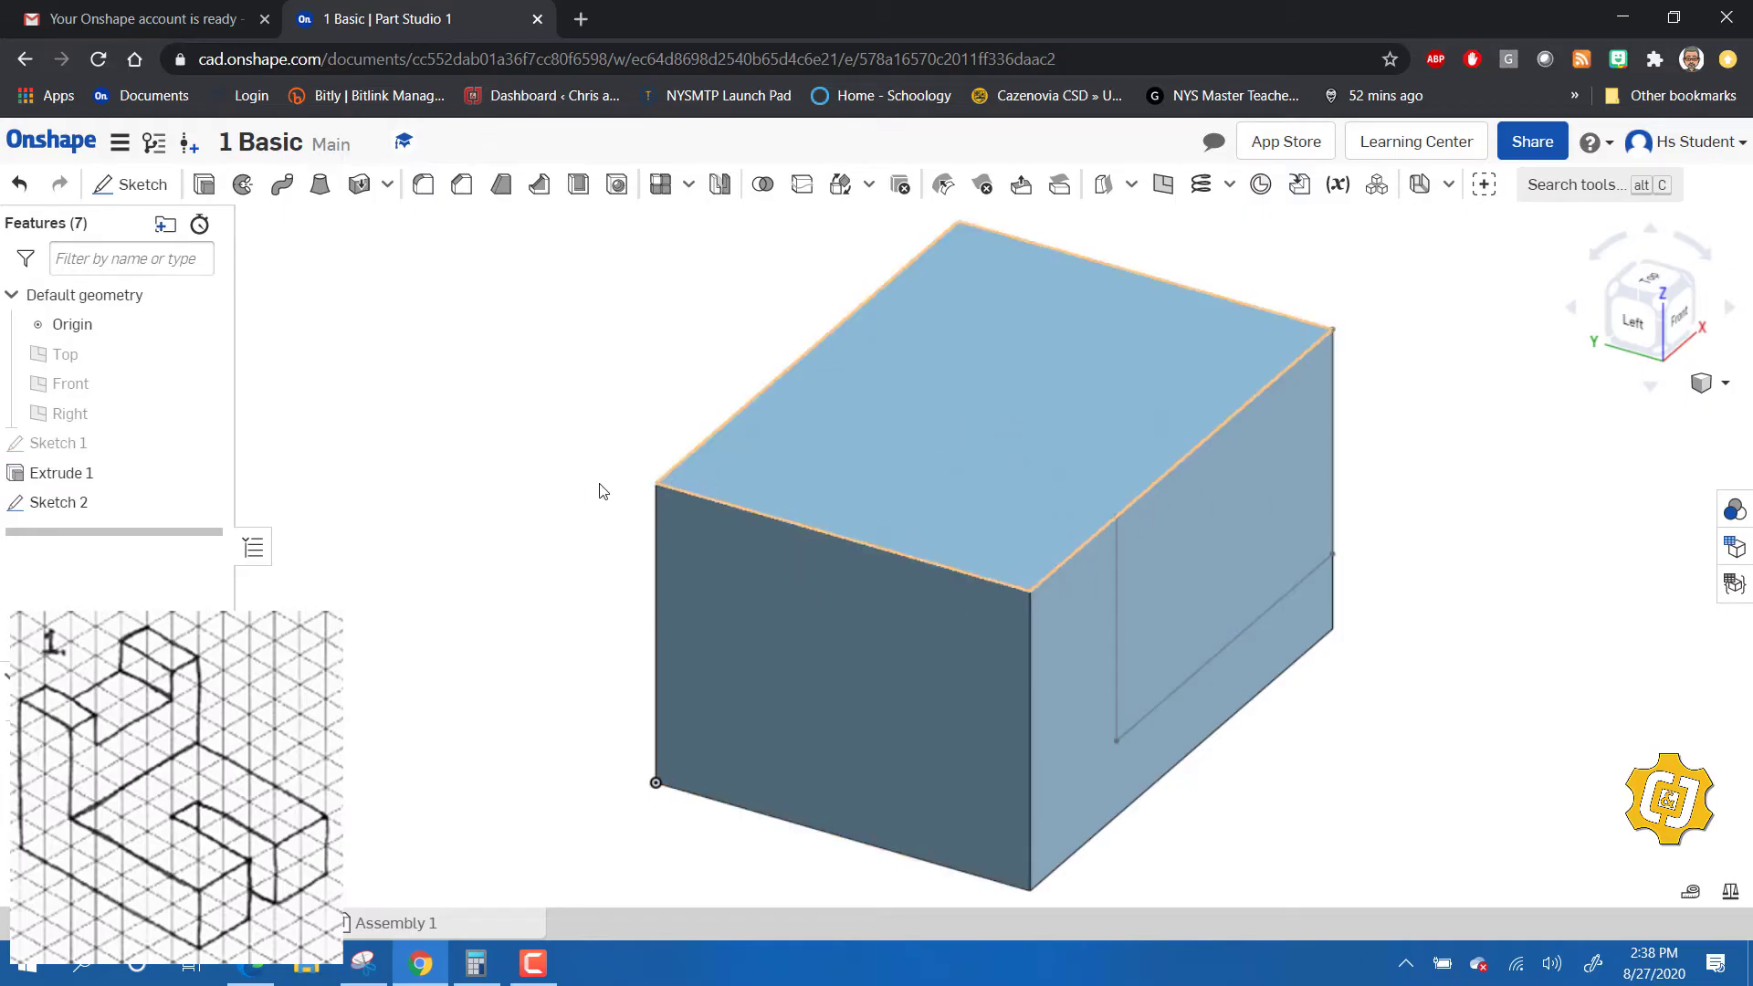
# - Cut the Sketch 2 rectangle from the block with a Remove extrude ending Up to next
pyautogui.click(204, 187)
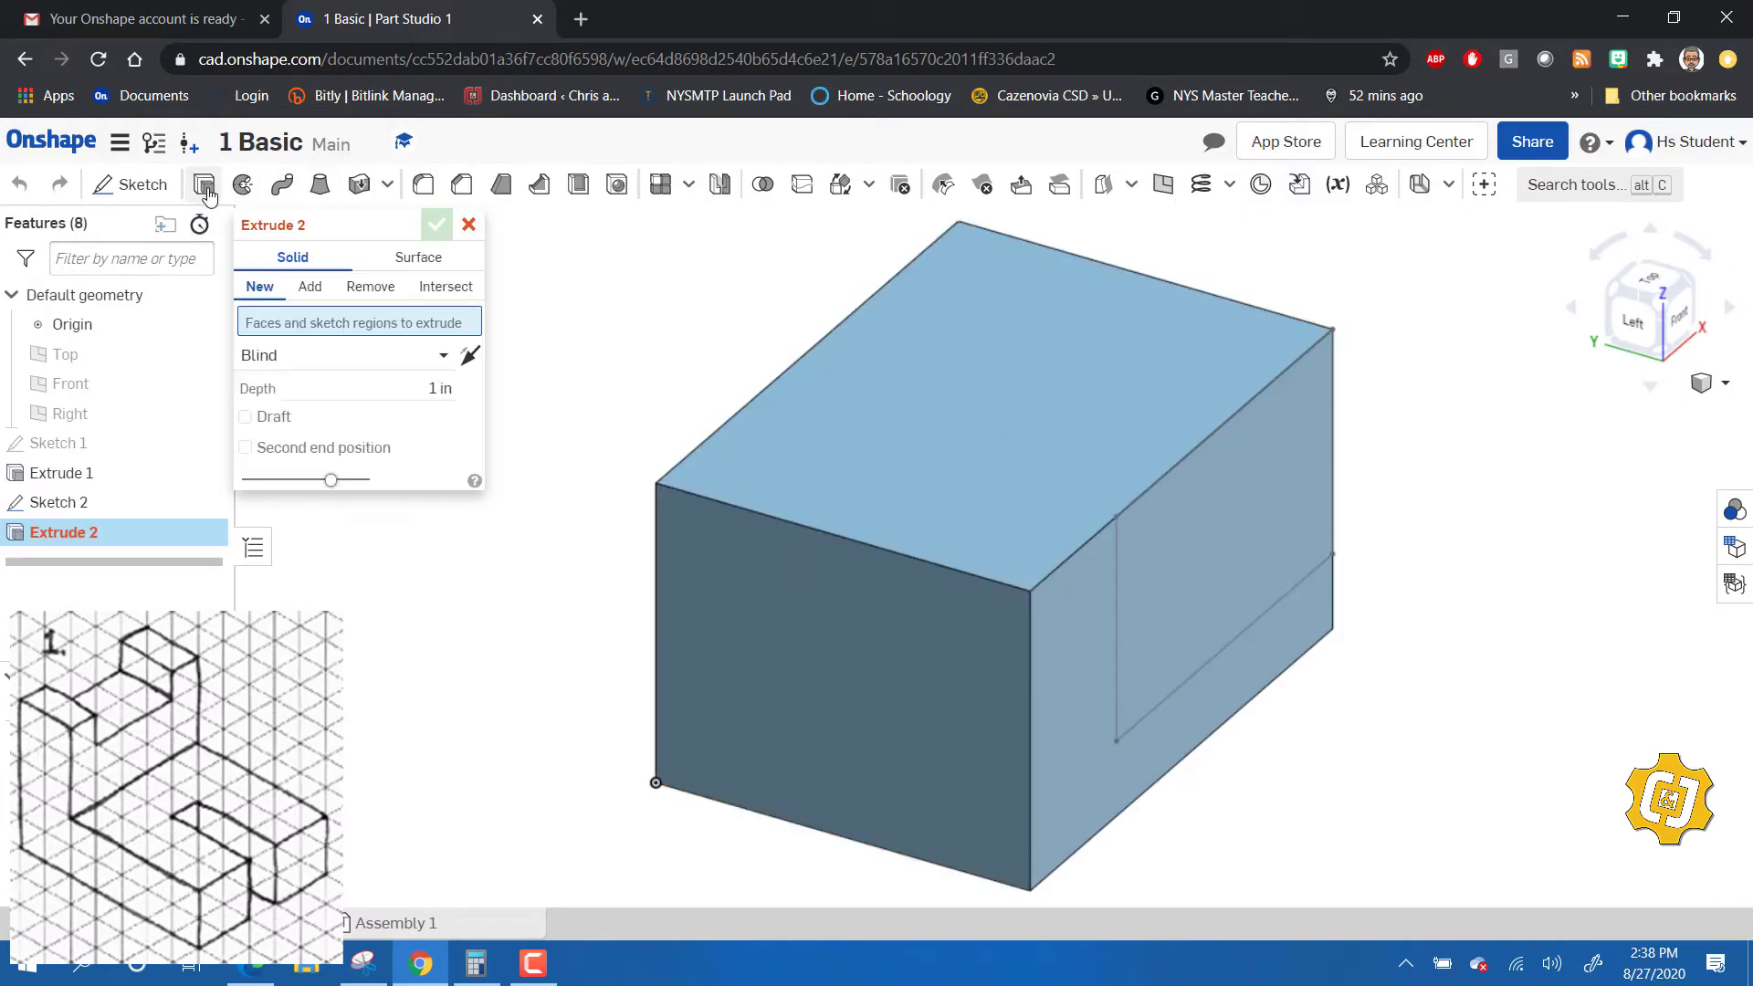
pyautogui.click(384, 290)
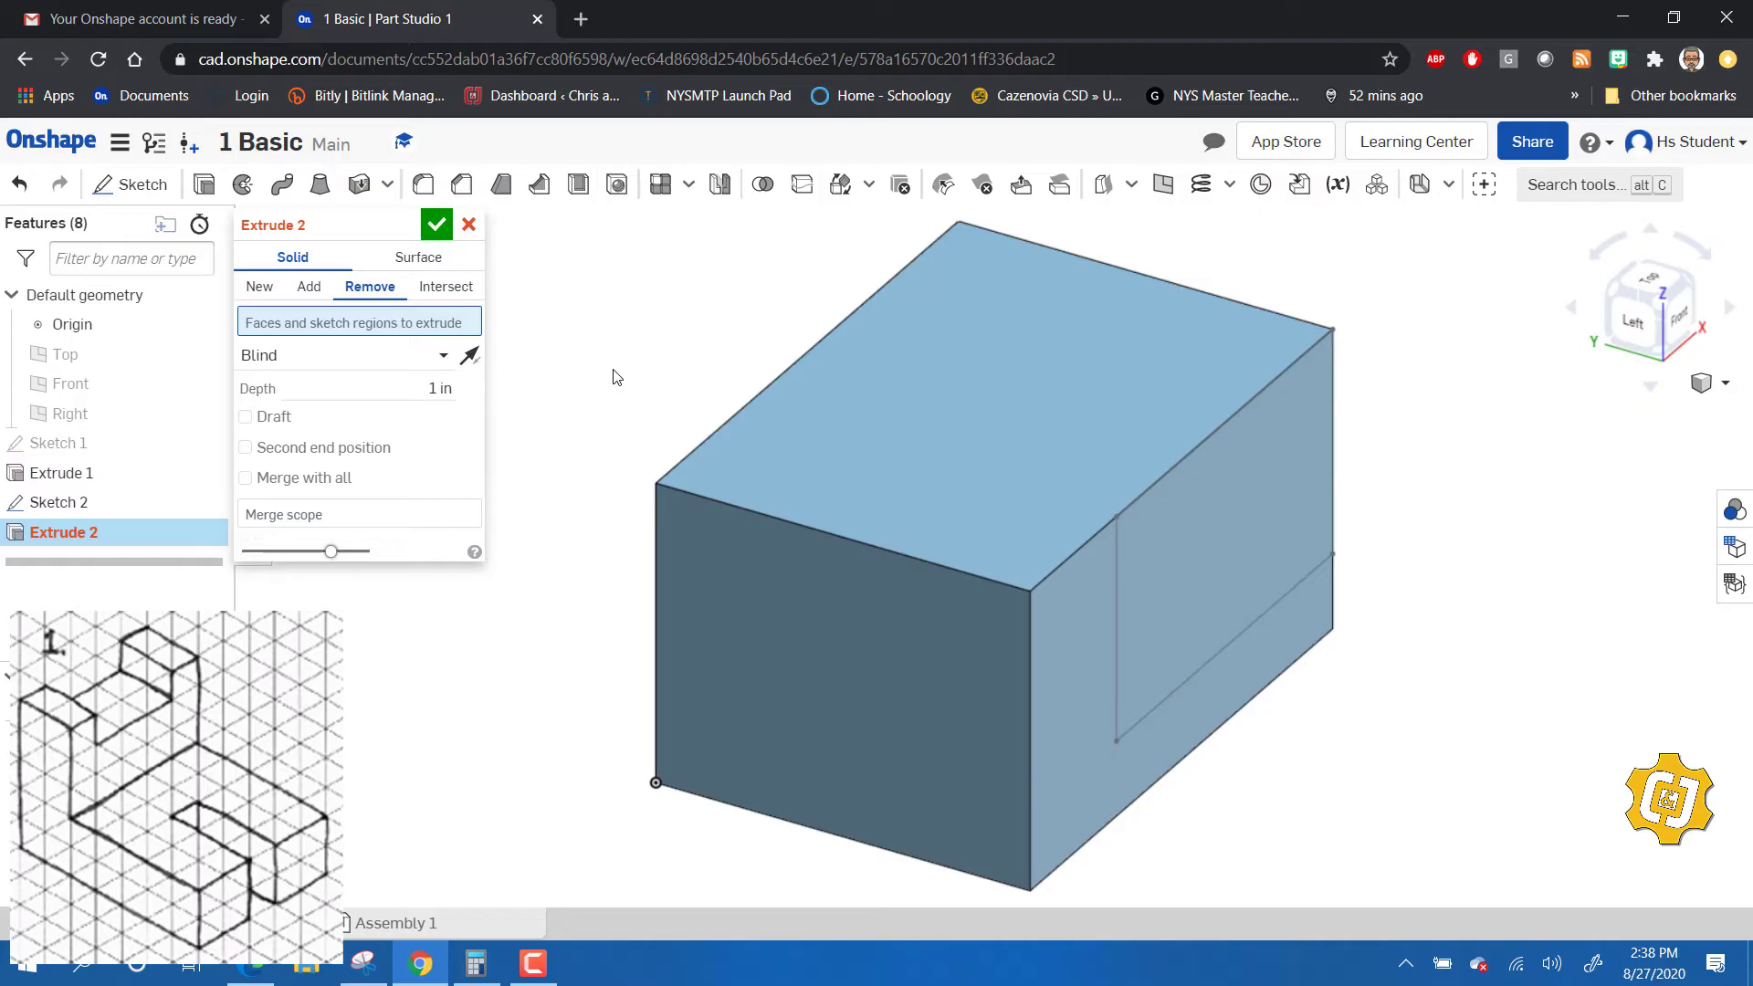
pyautogui.click(1225, 564)
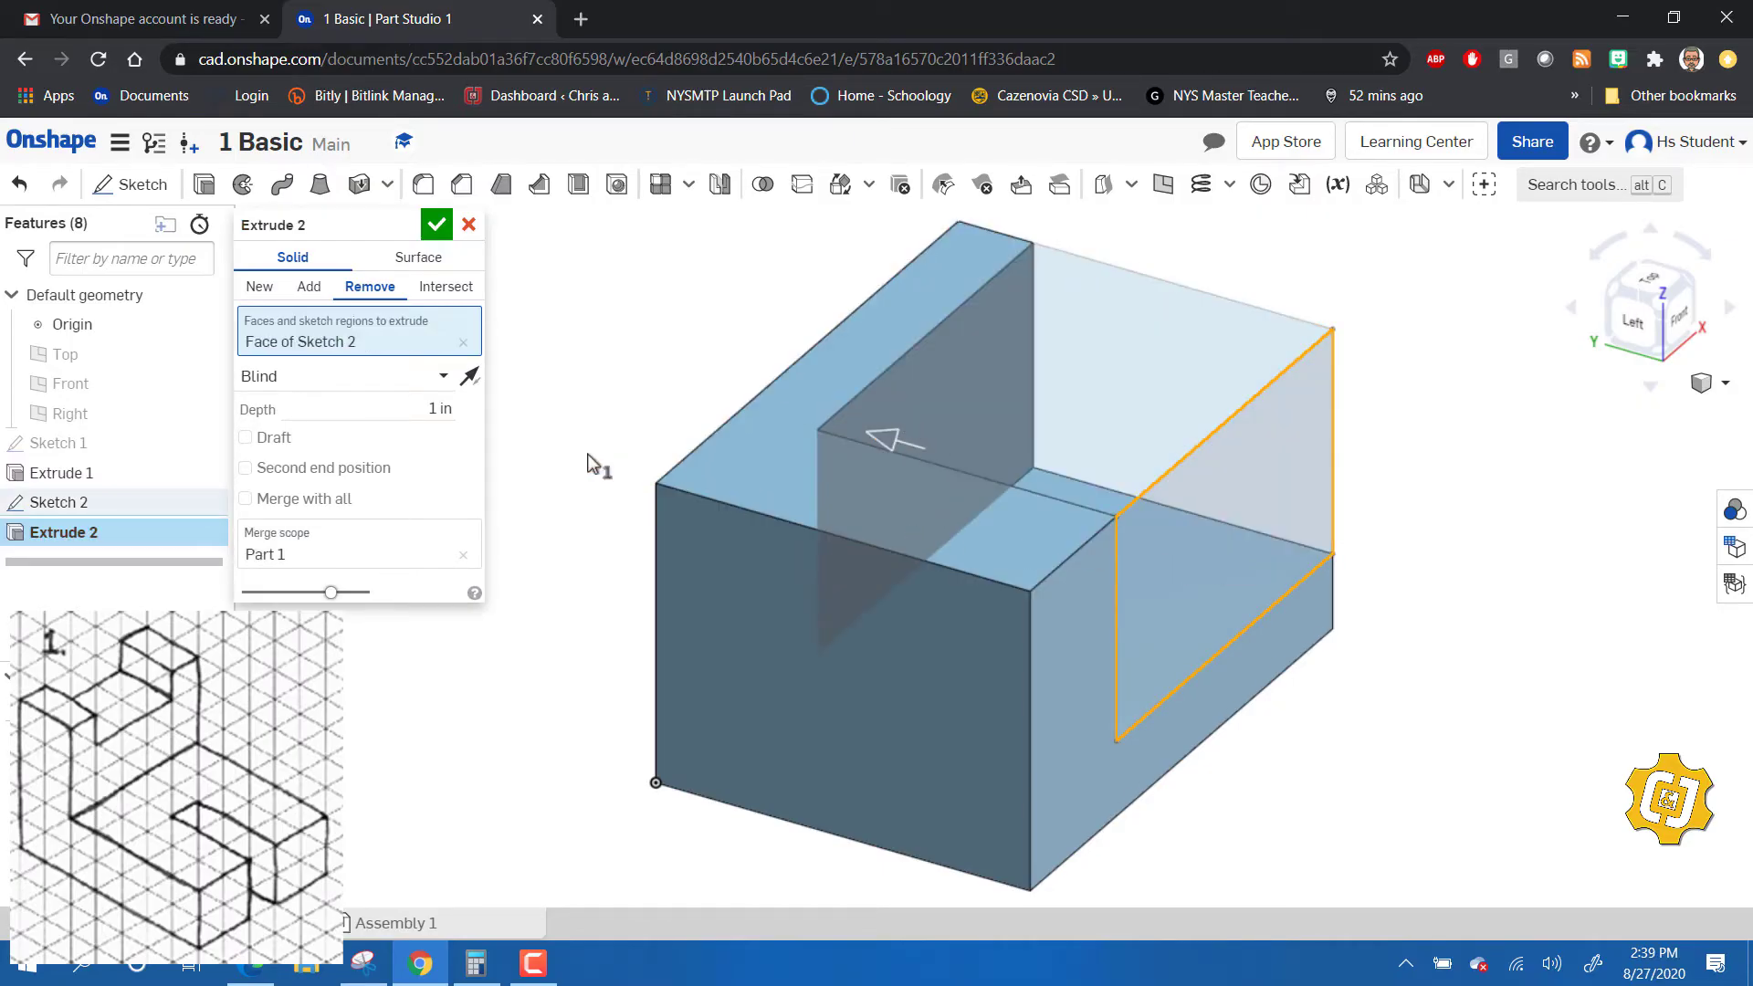
pyautogui.click(394, 378)
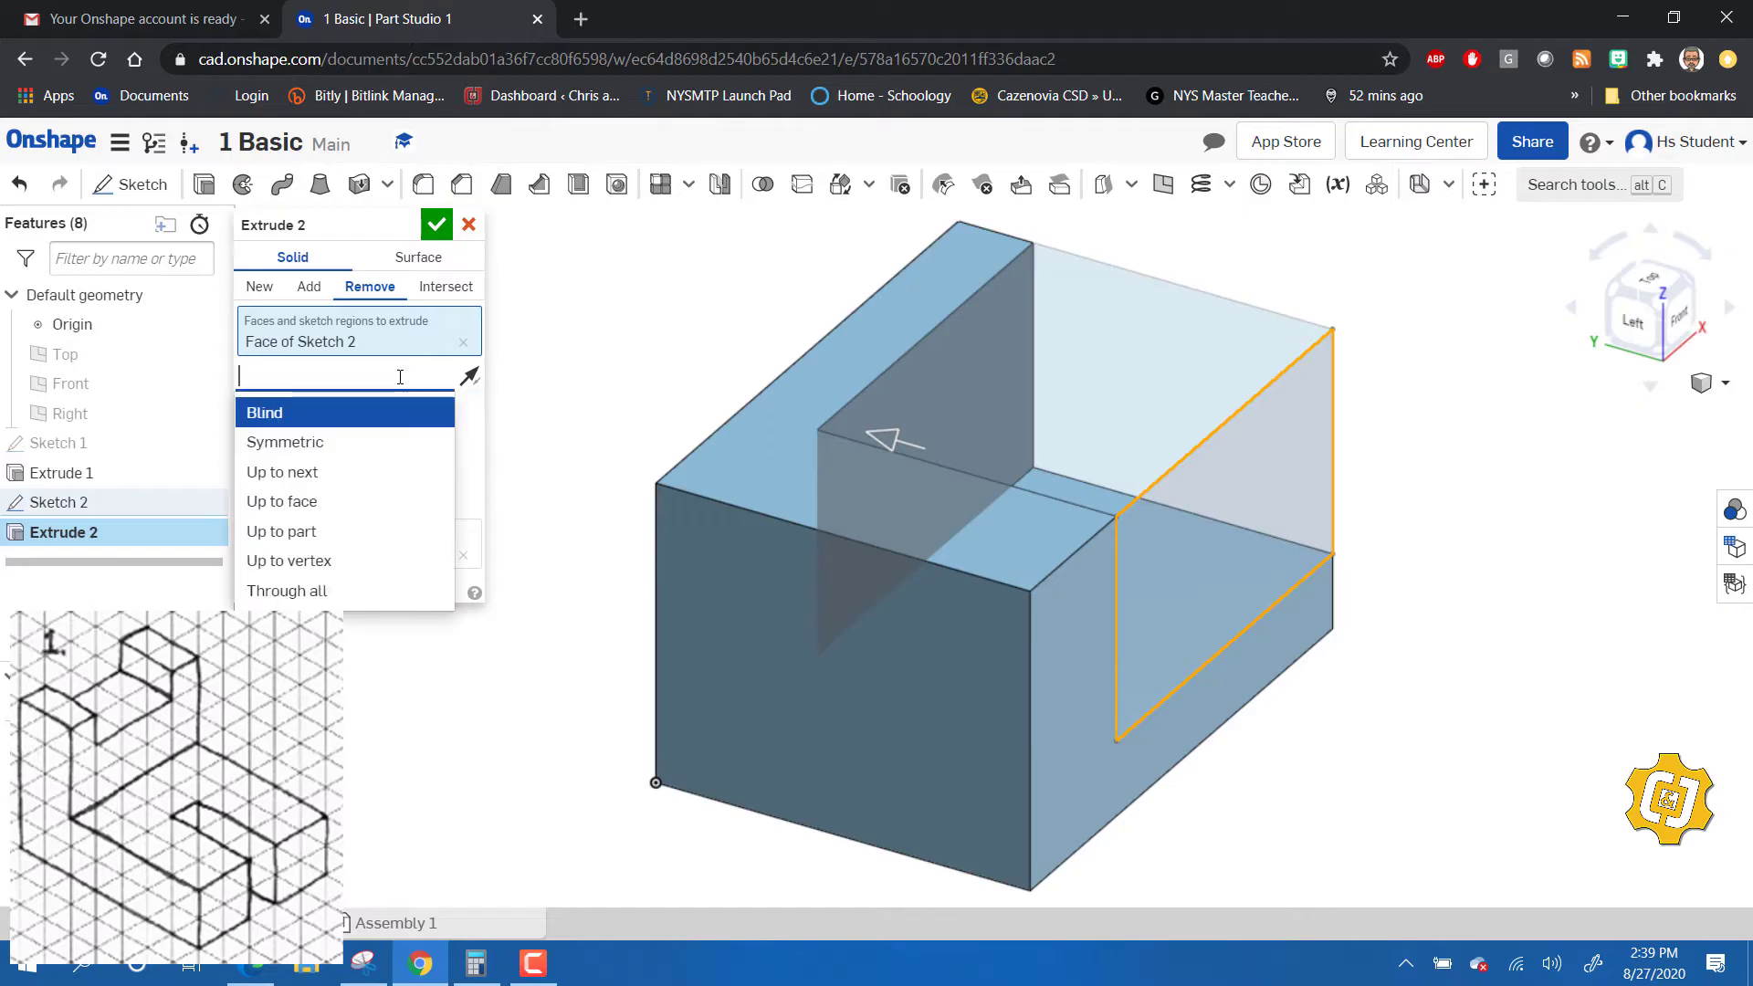
pyautogui.click(310, 472)
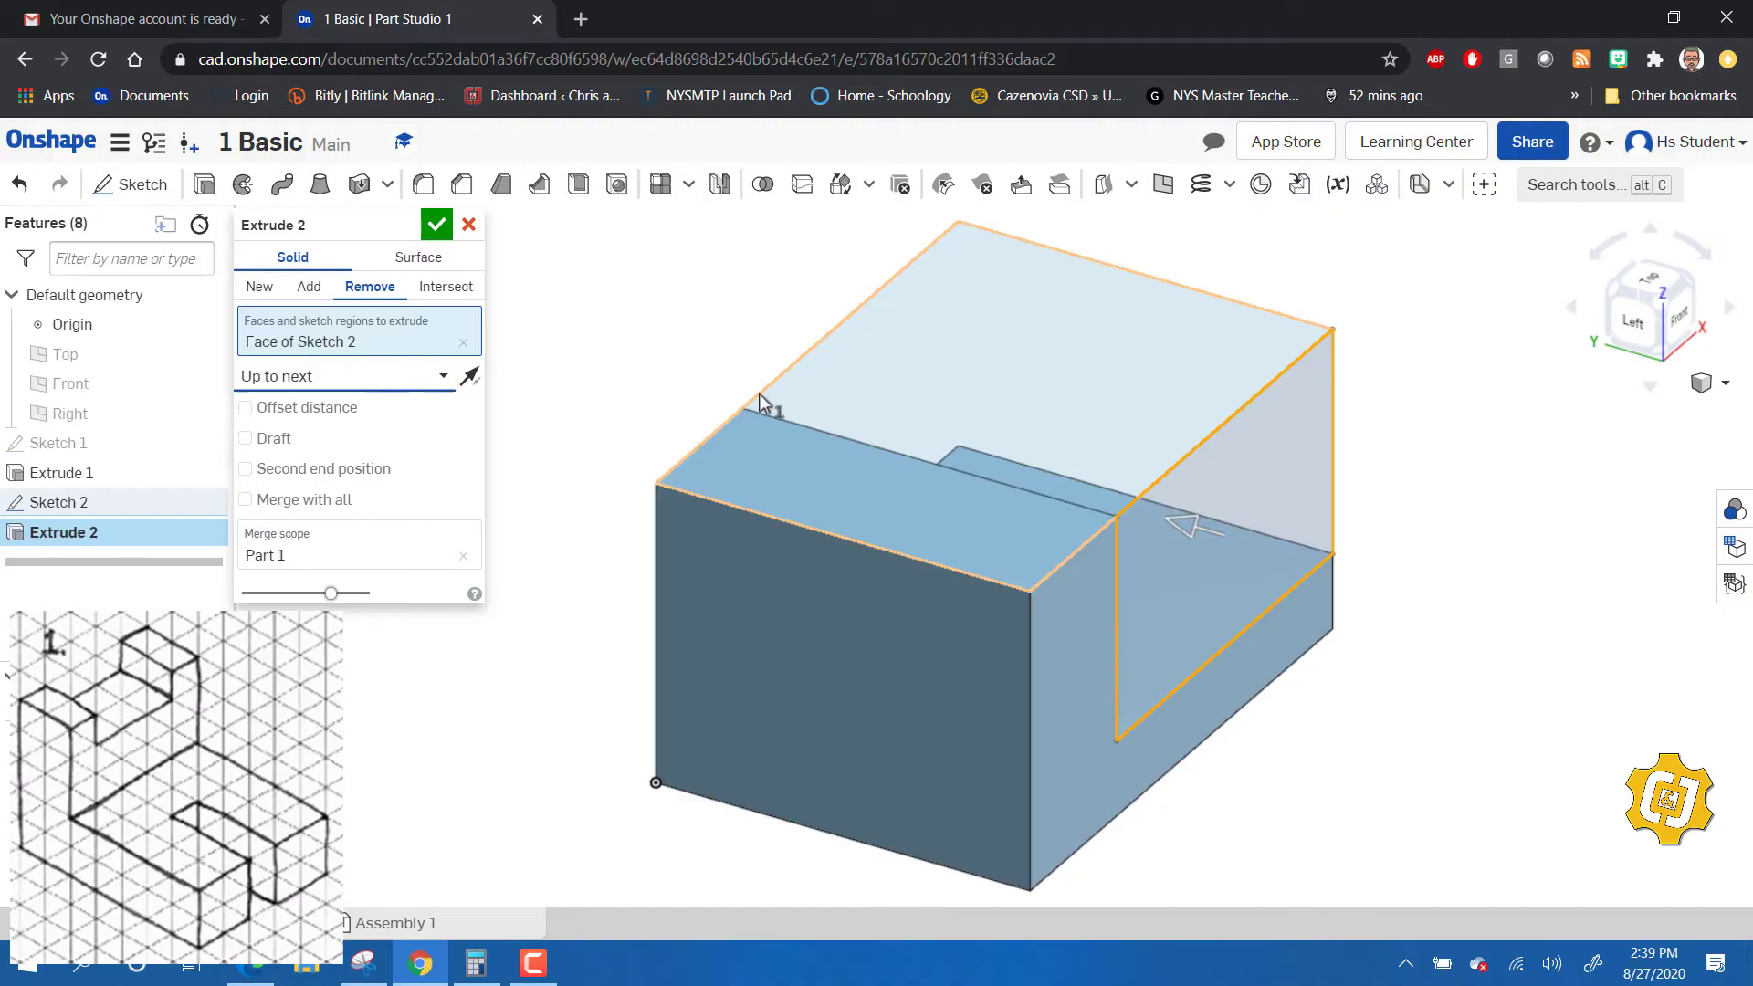
pyautogui.click(435, 228)
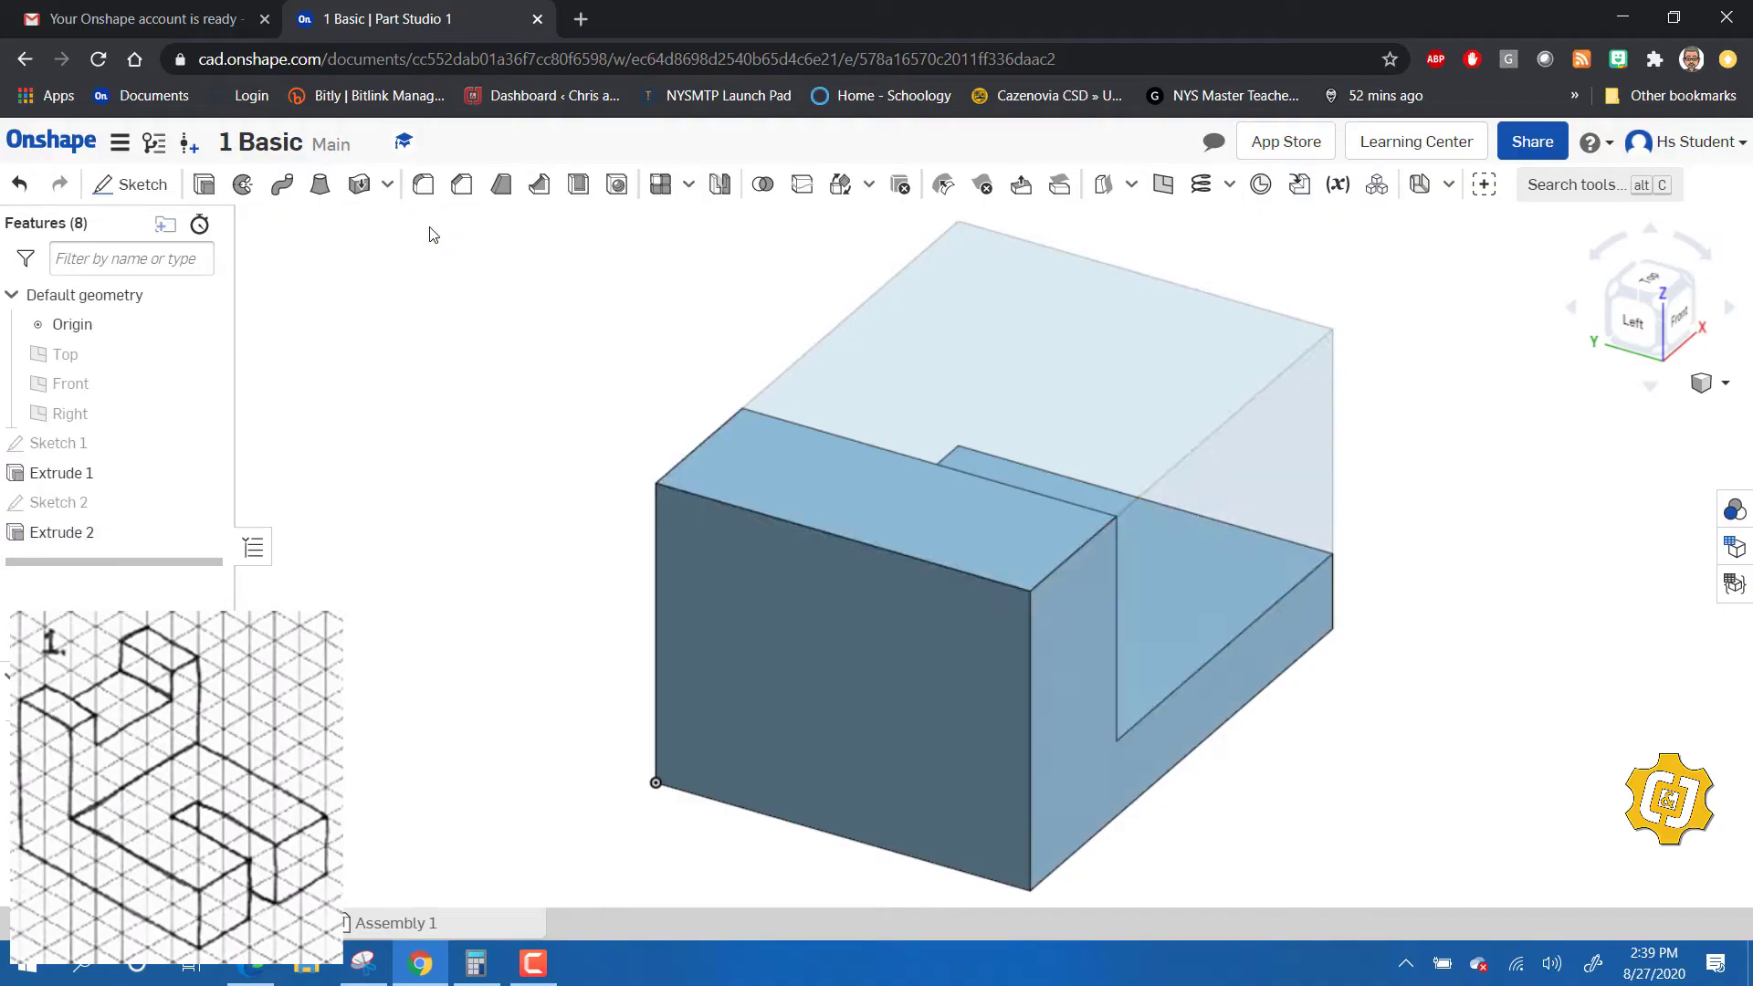
# - Switch to isometric view and reopen Sketch 2 from the Extrude 2 feature
pyautogui.click(1687, 293)
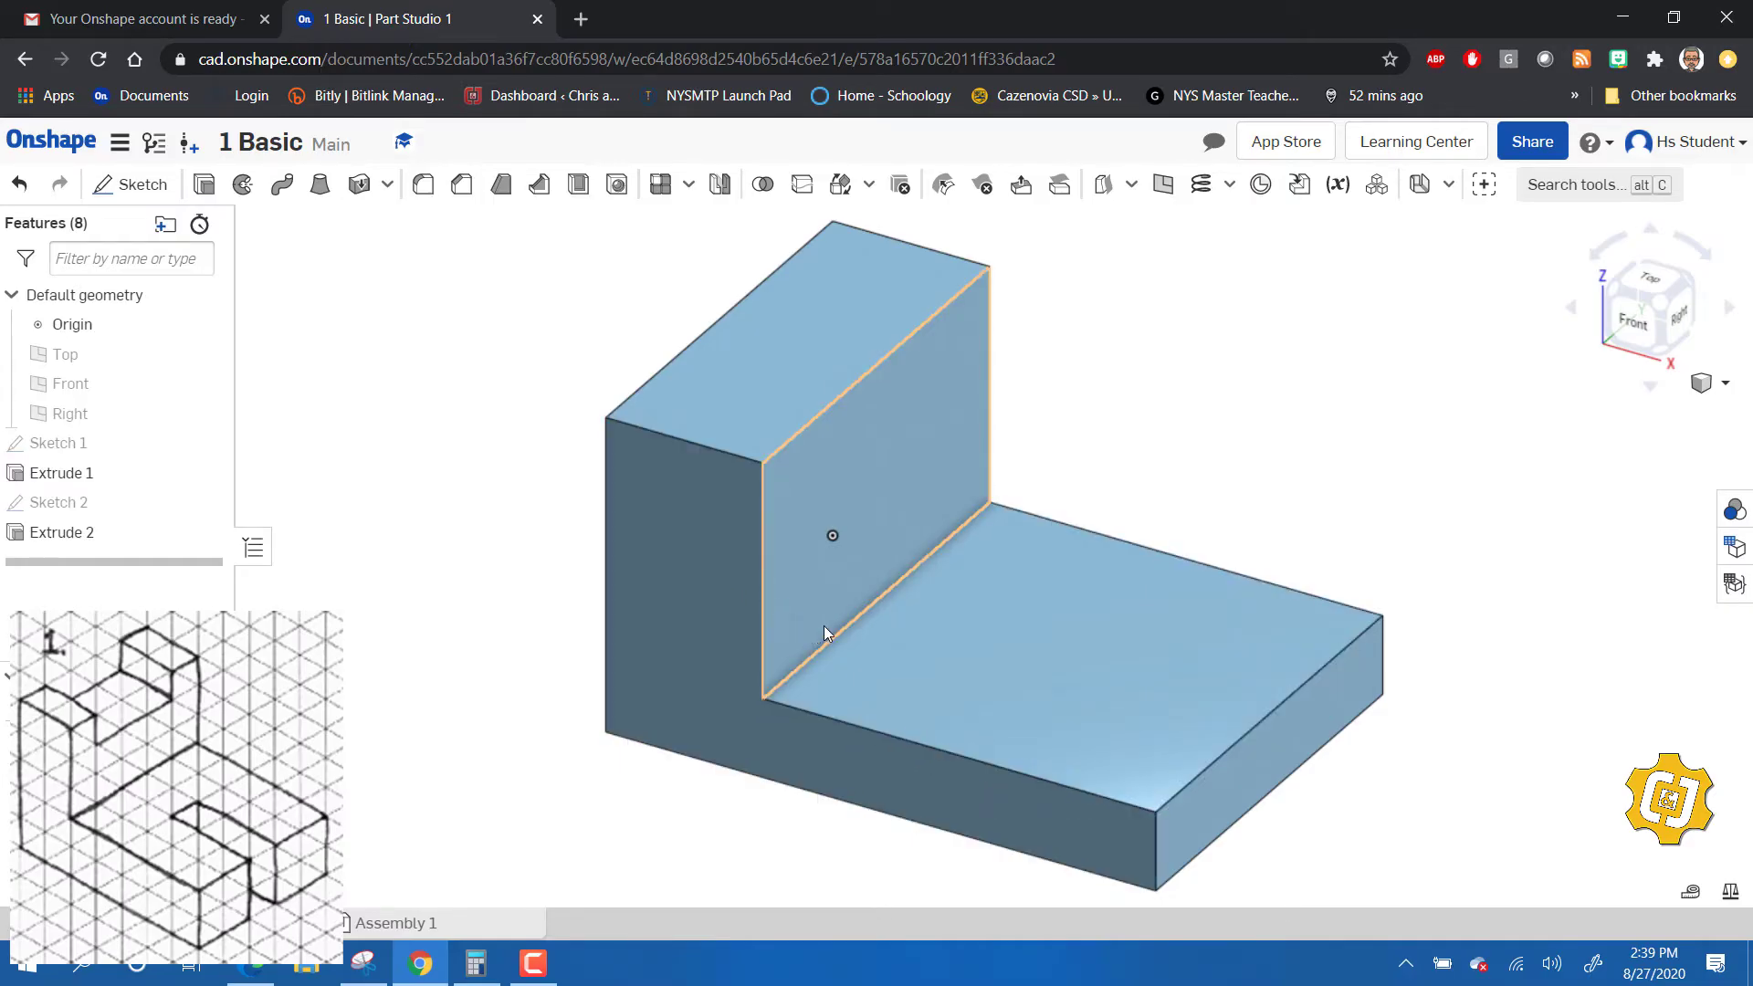
pyautogui.click(77, 534)
pyautogui.rightClick(78, 534)
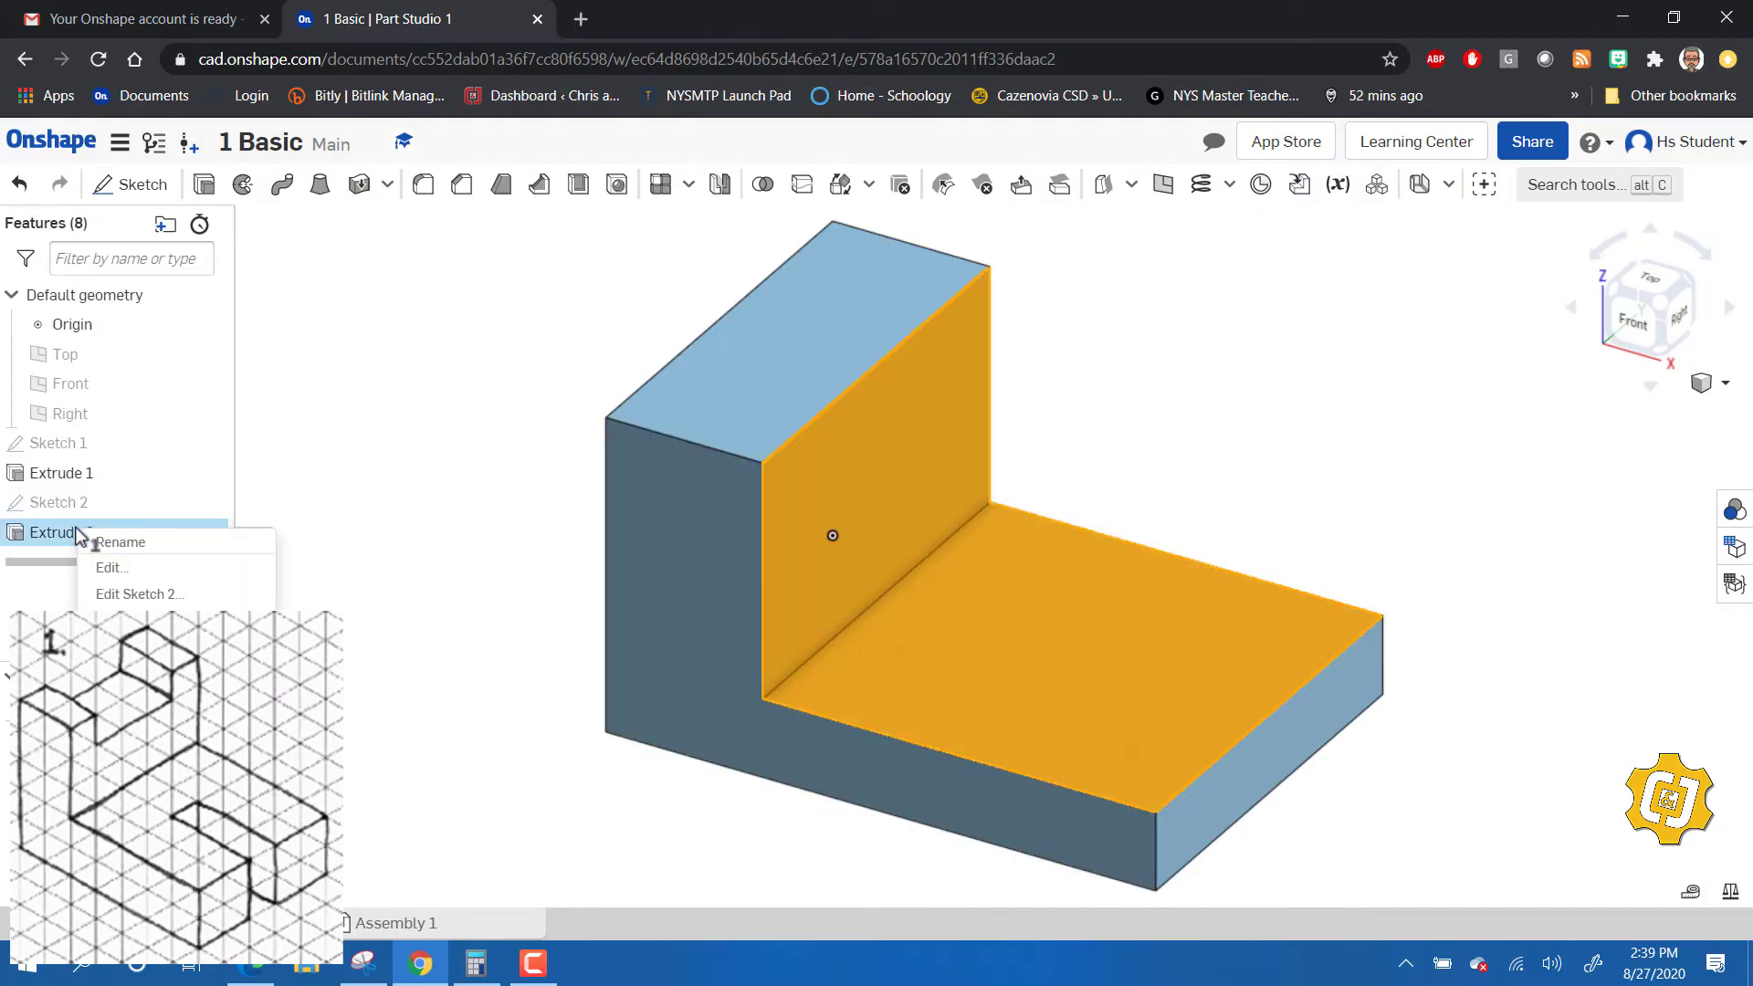
pyautogui.click(101, 593)
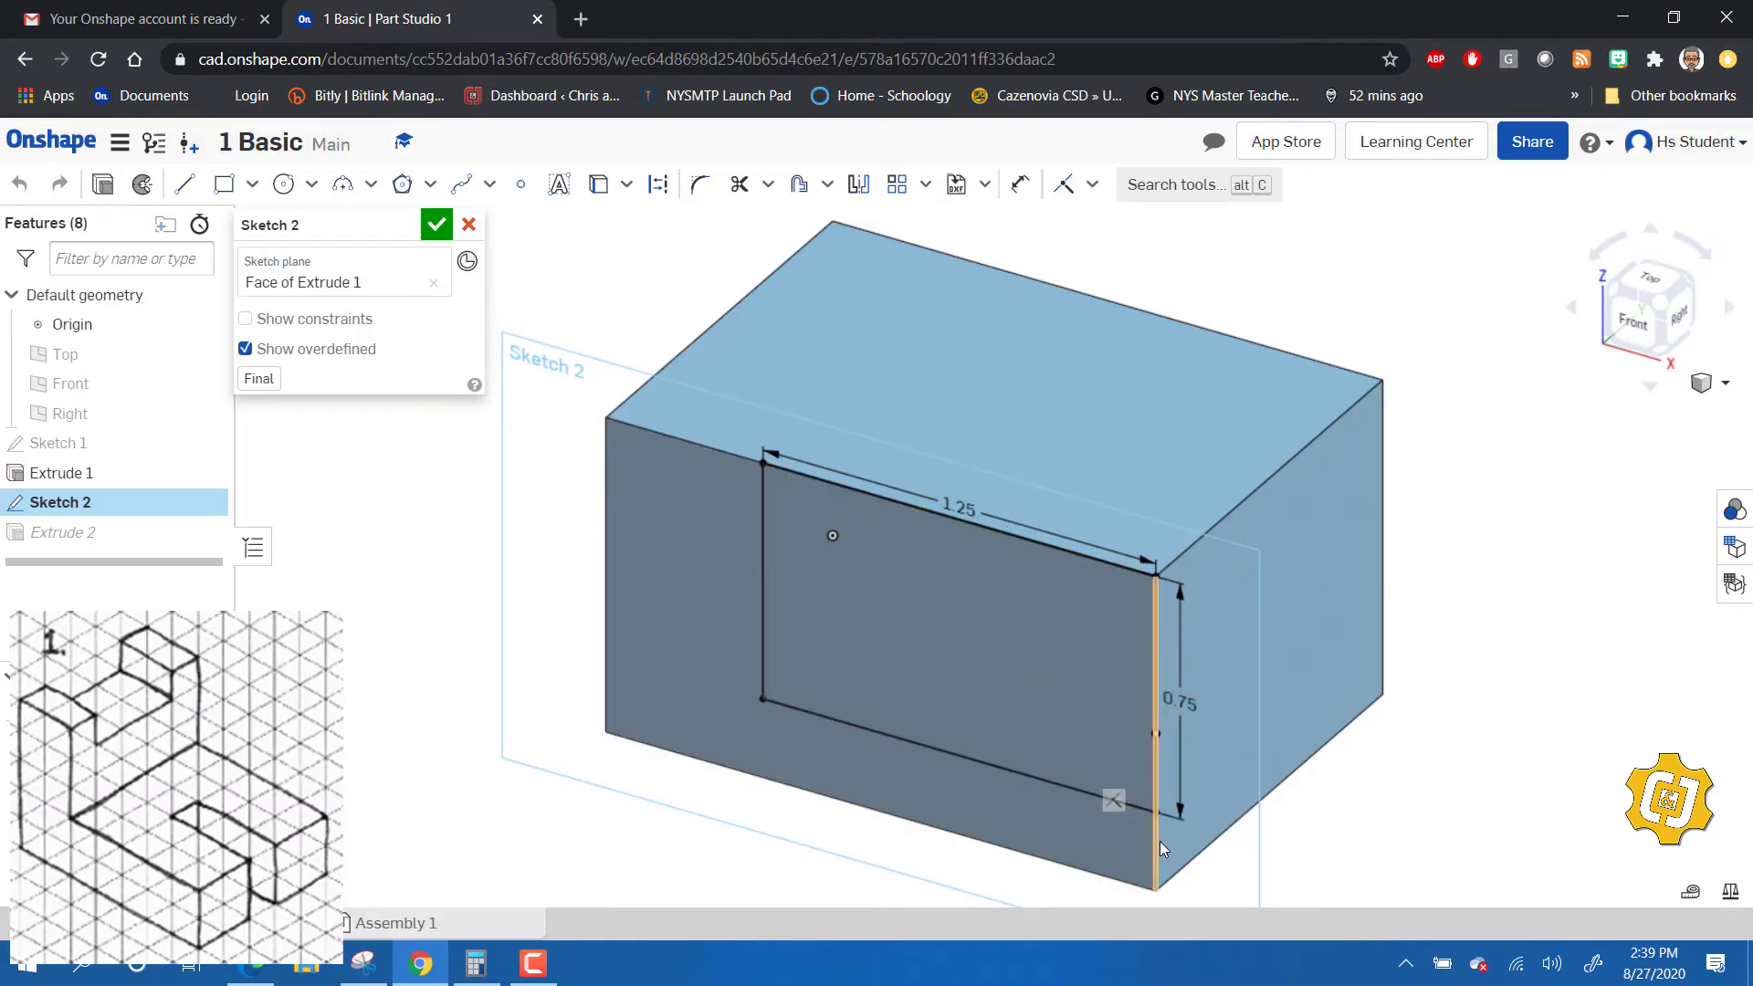
# - Begin dimensioning the 0.25 gap below the rectangle, then cancel it
pyautogui.click(1020, 184)
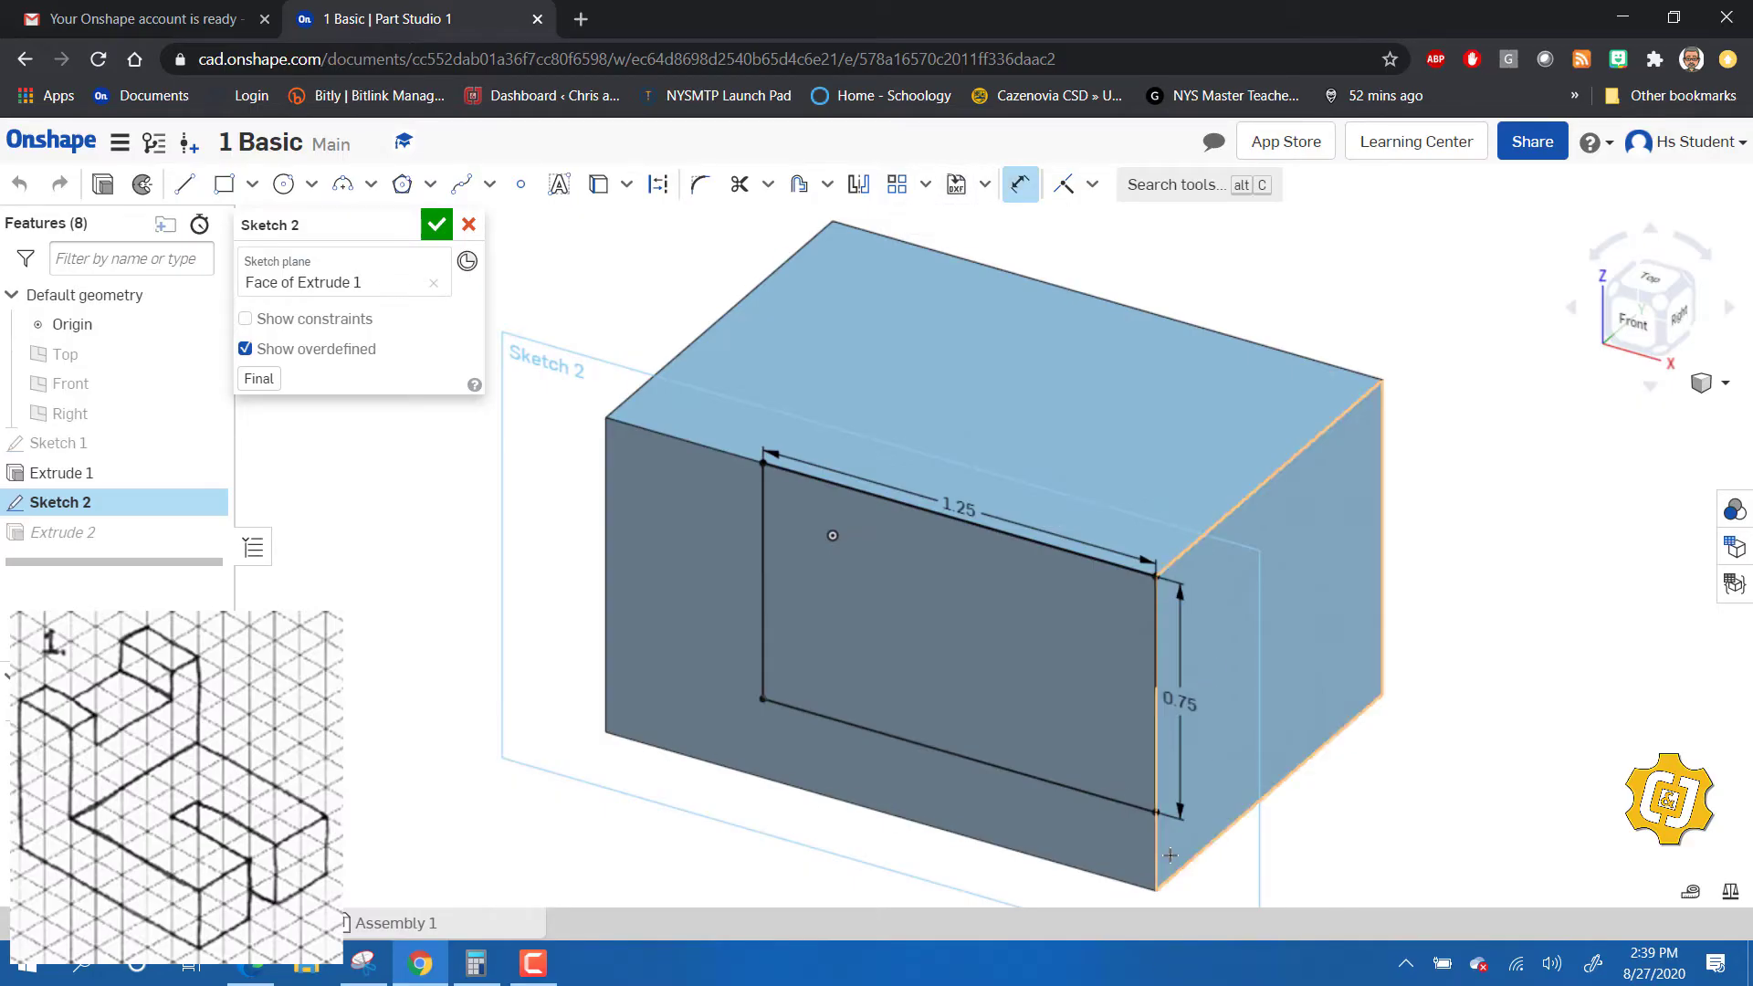
pyautogui.click(1050, 782)
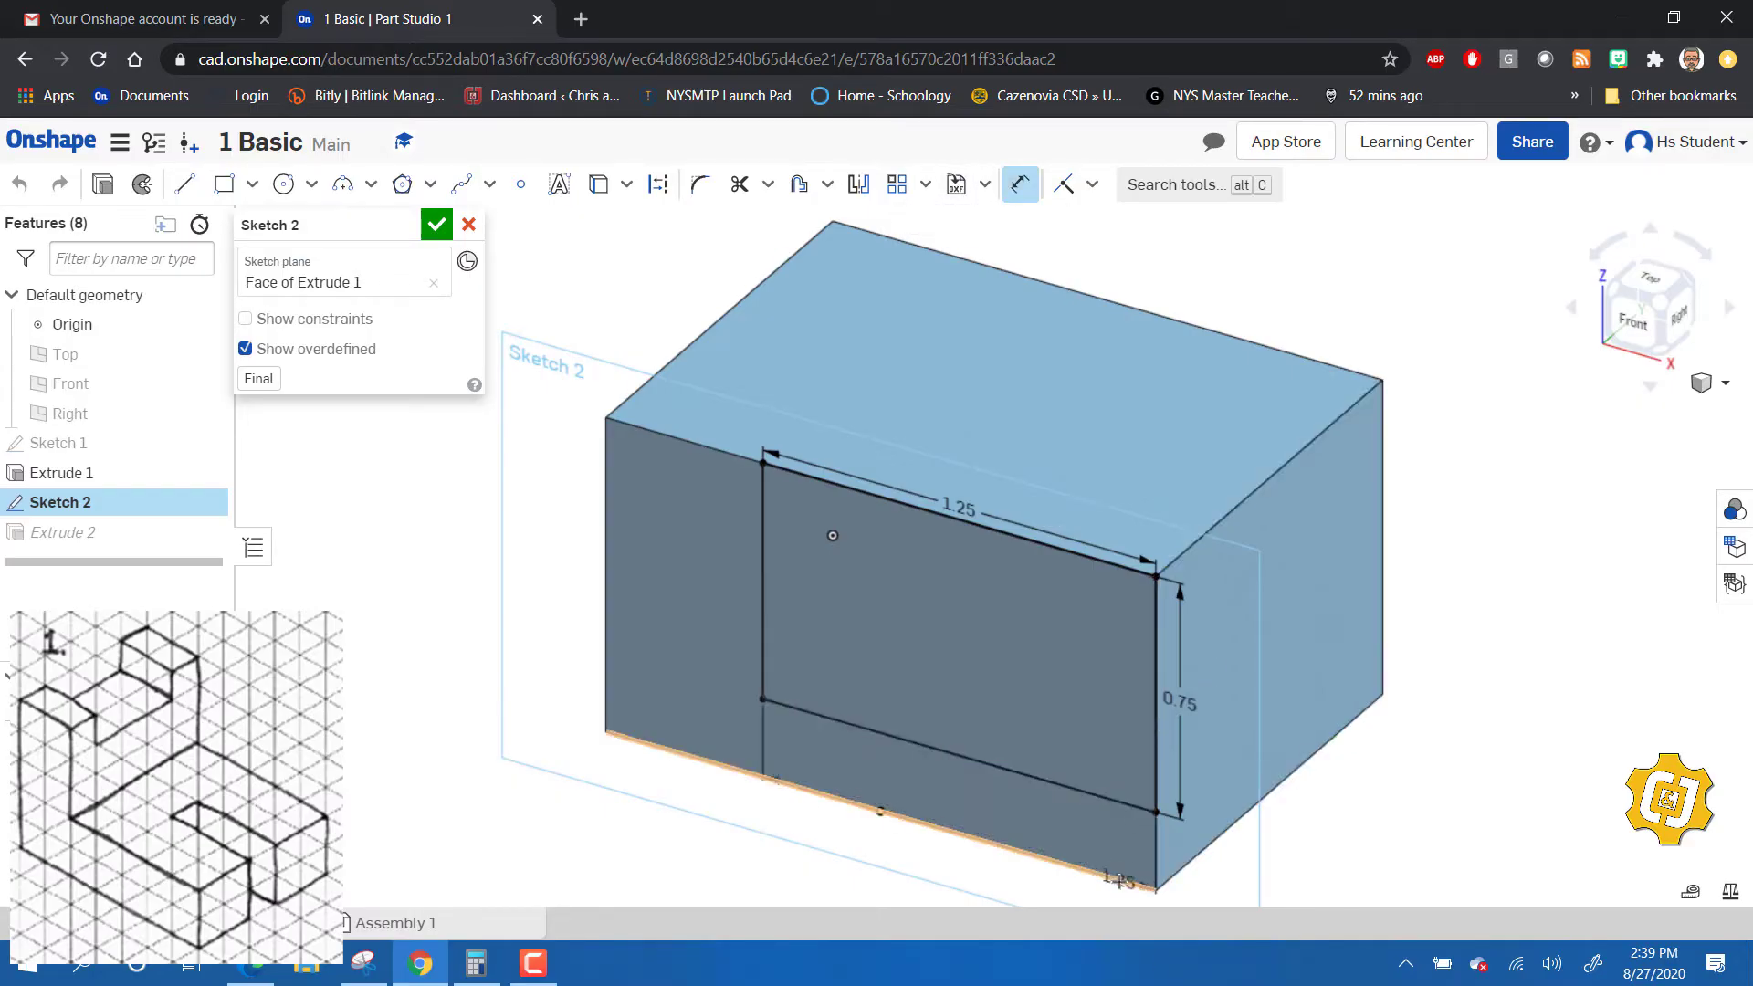
pyautogui.click(958, 834)
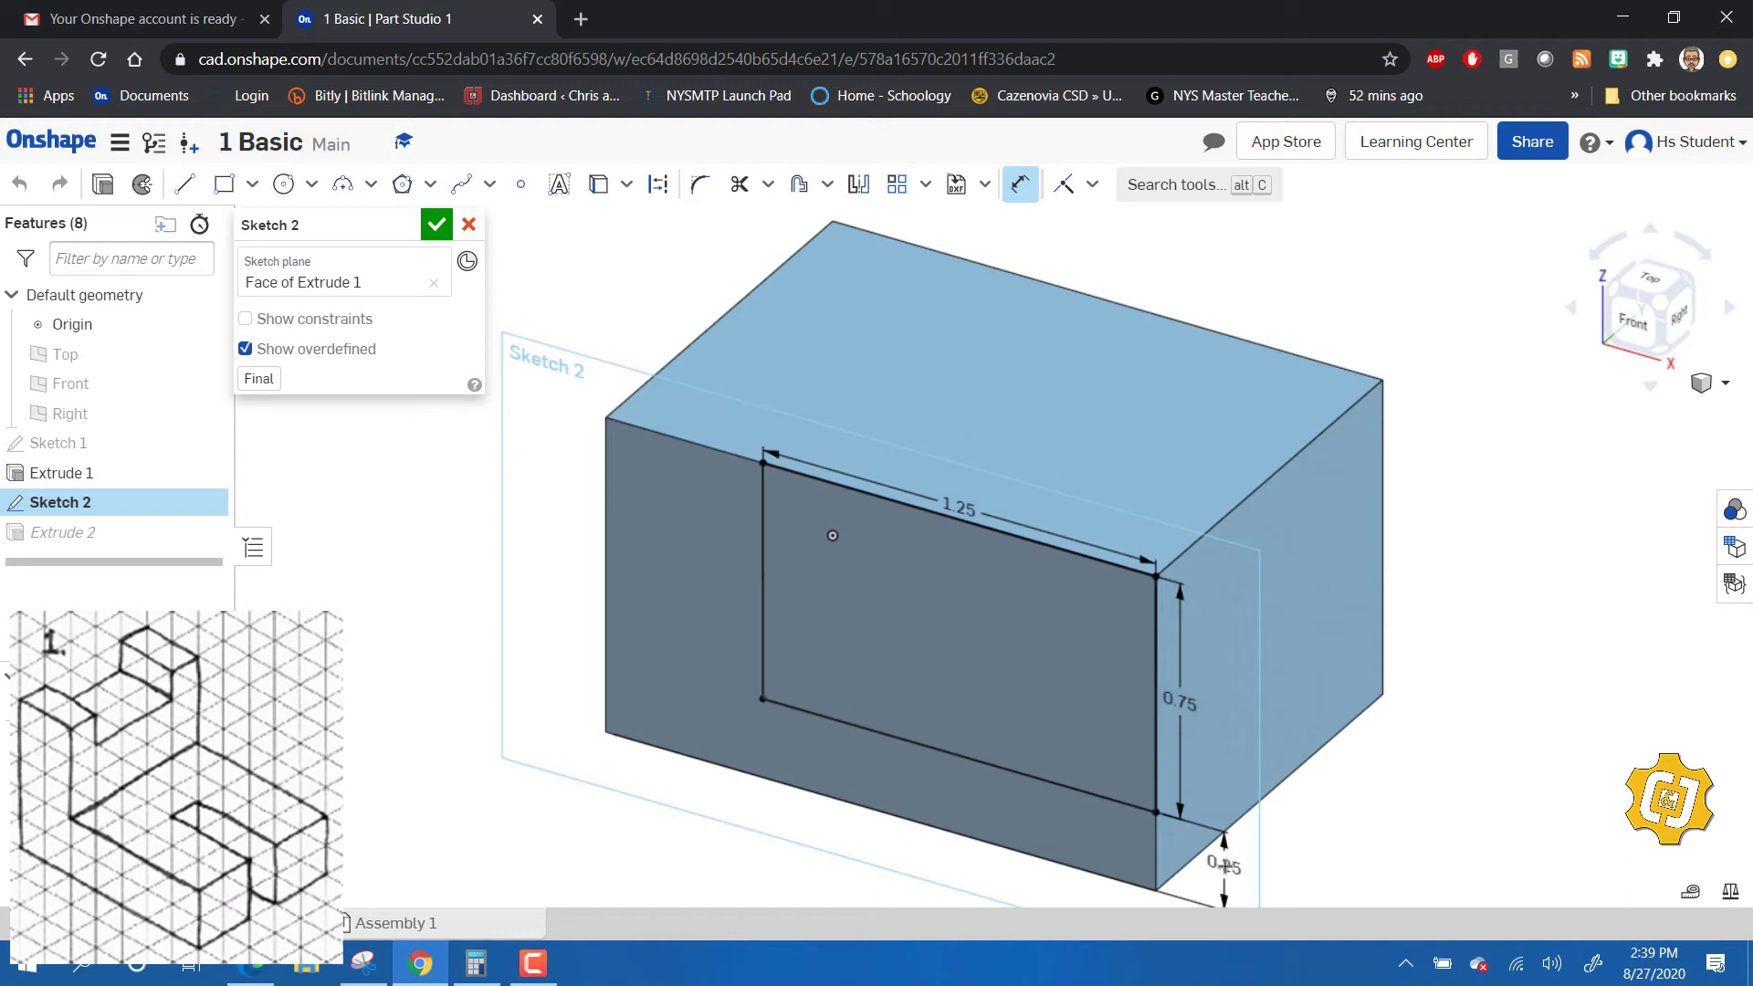
pyautogui.press('Escape')
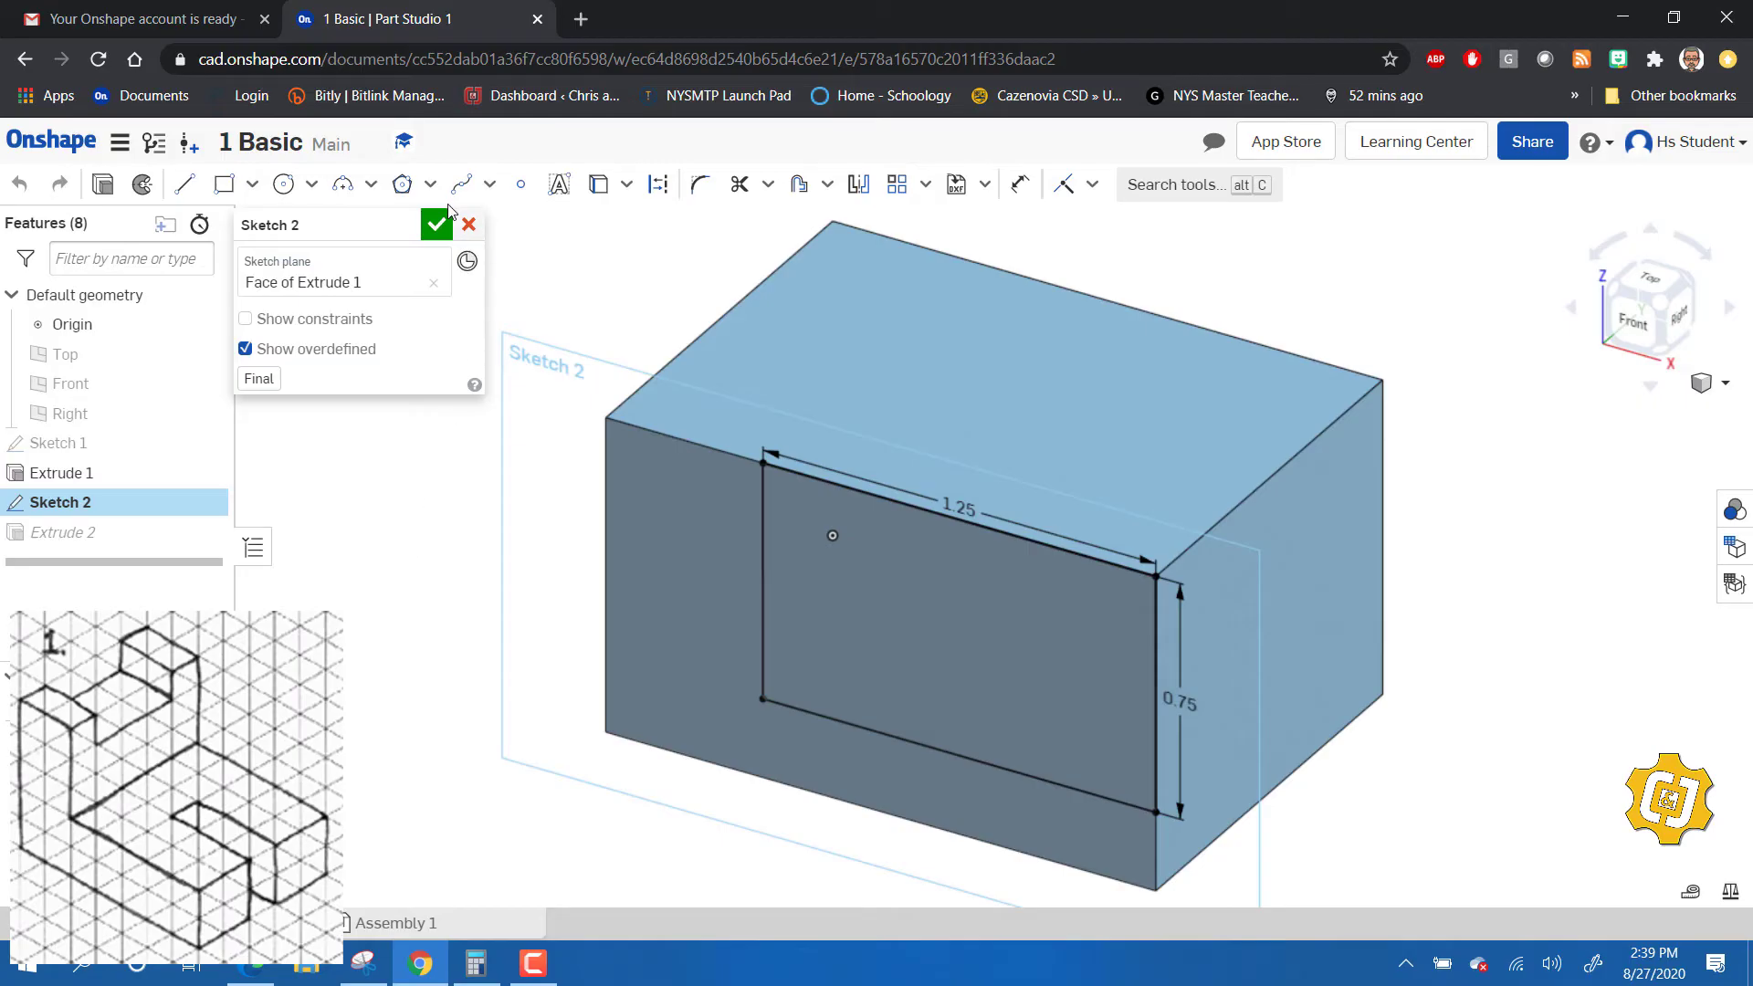
# - Close Sketch 2 and reopen Sketch 1 from the Extrude 1 feature
pyautogui.click(439, 230)
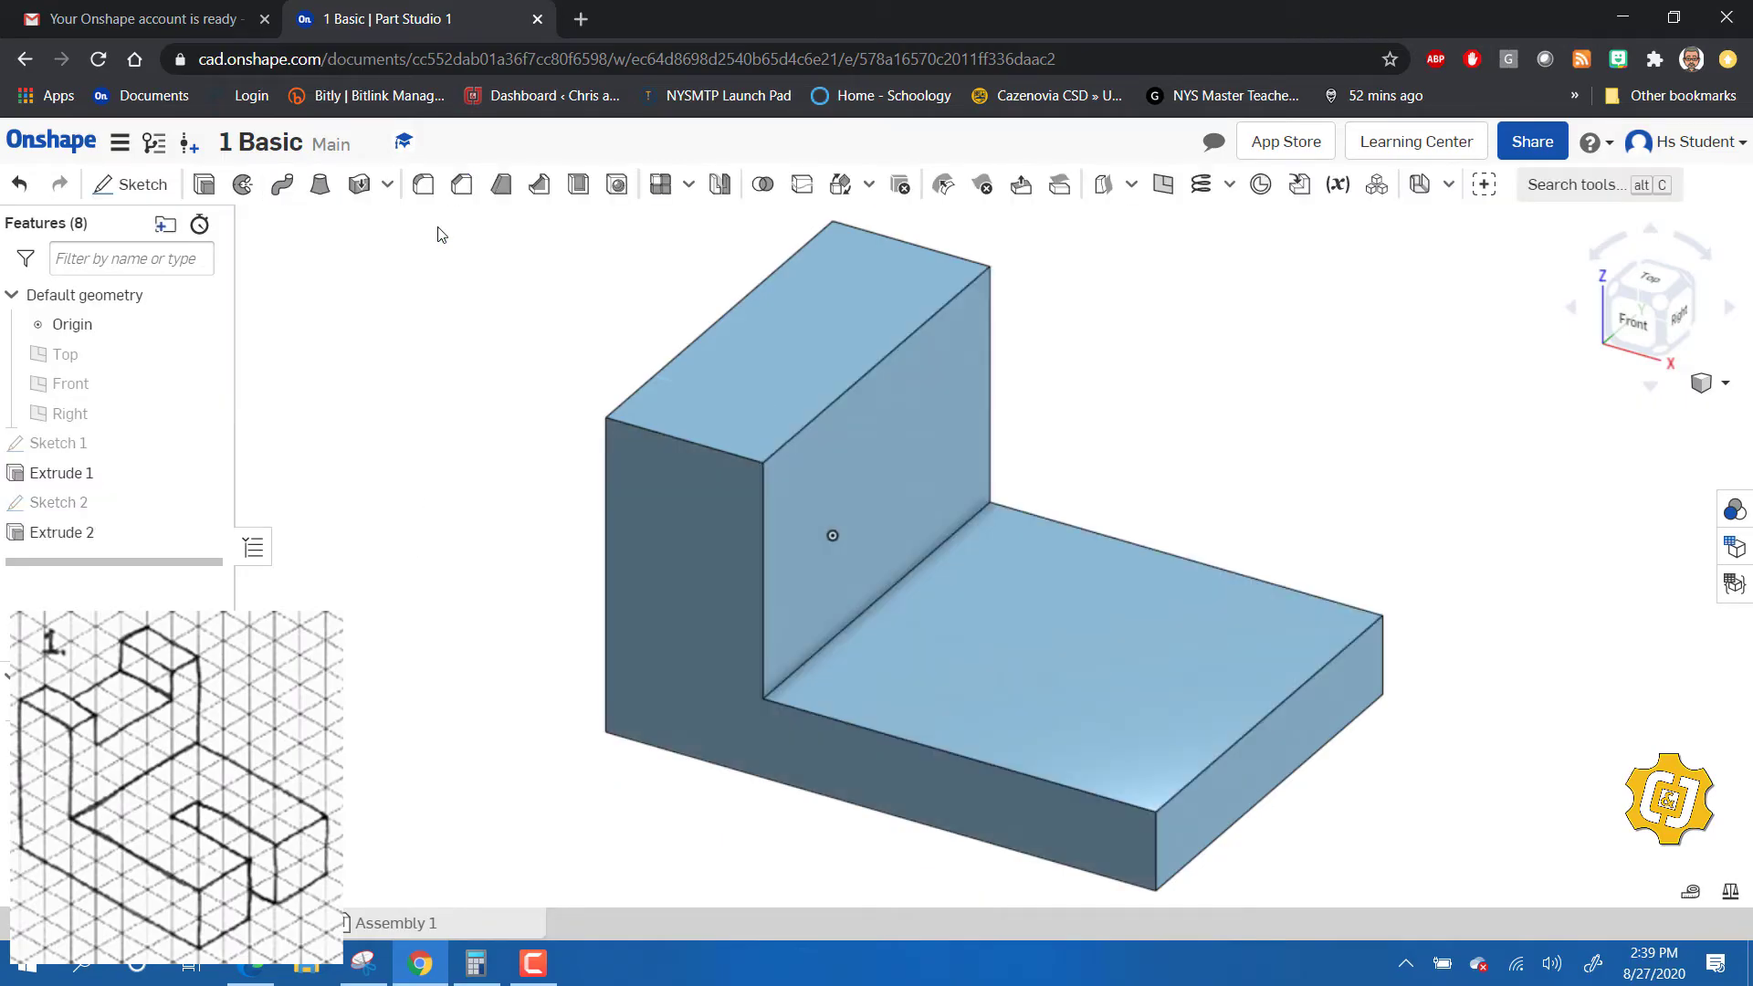
pyautogui.click(62, 476)
pyautogui.rightClick(64, 480)
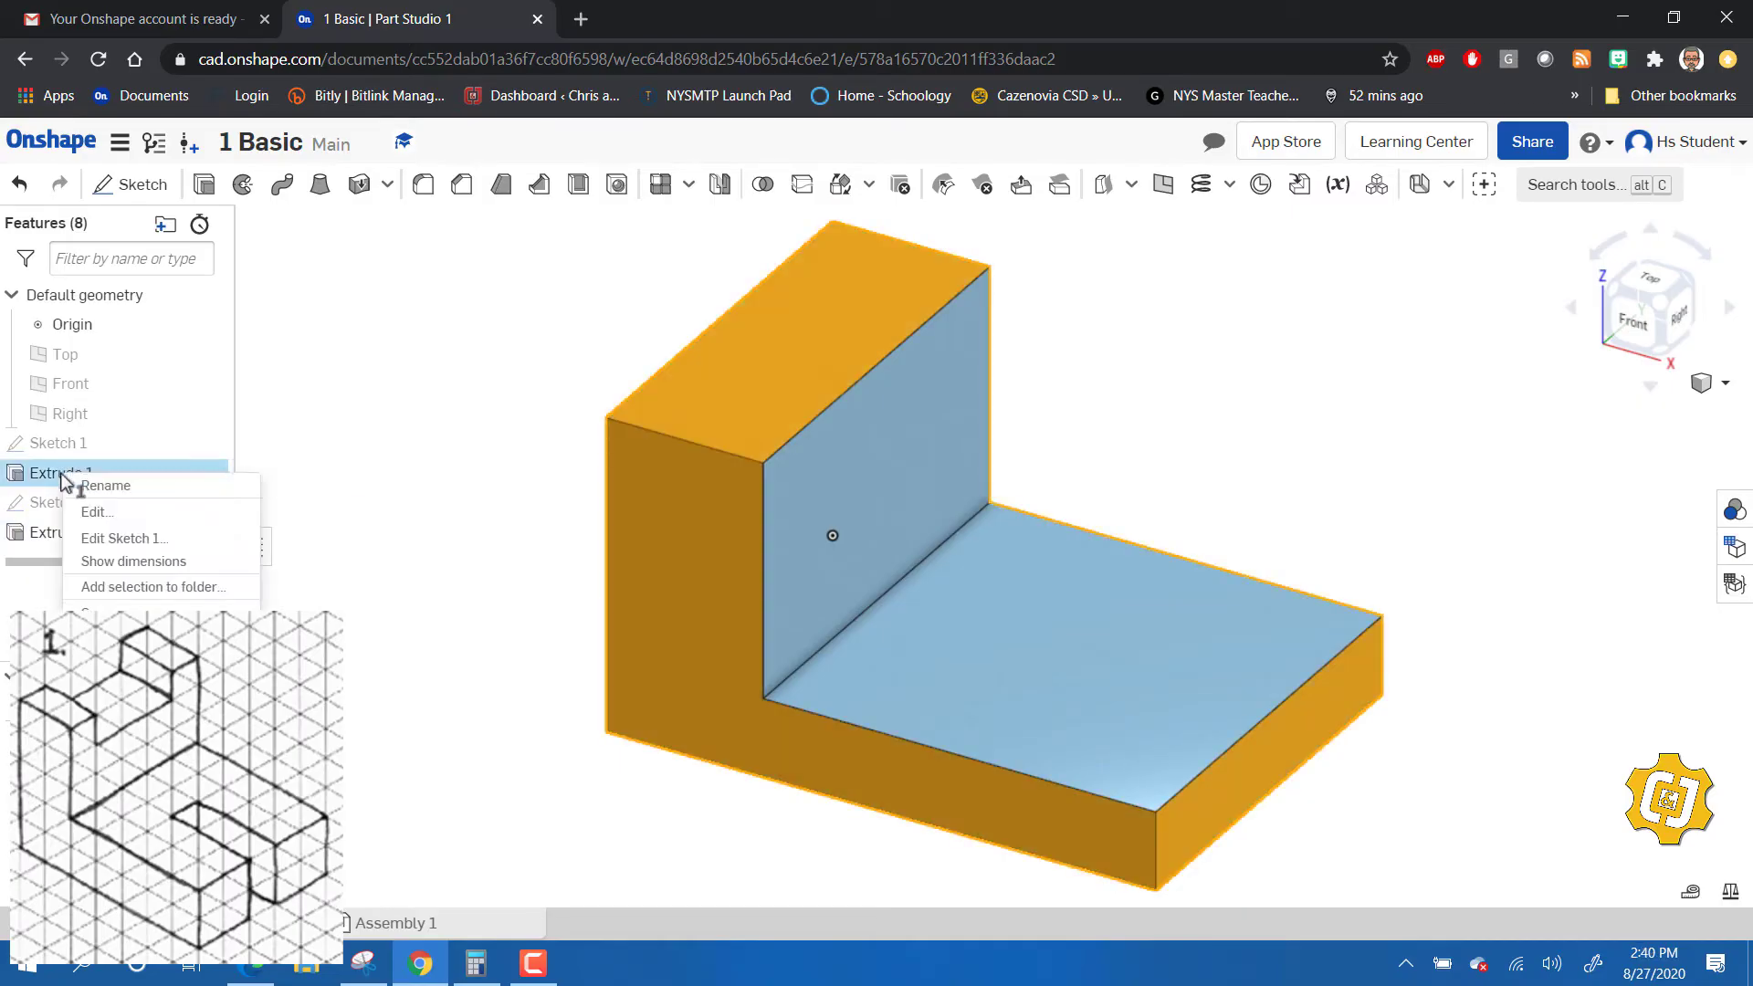
pyautogui.click(89, 540)
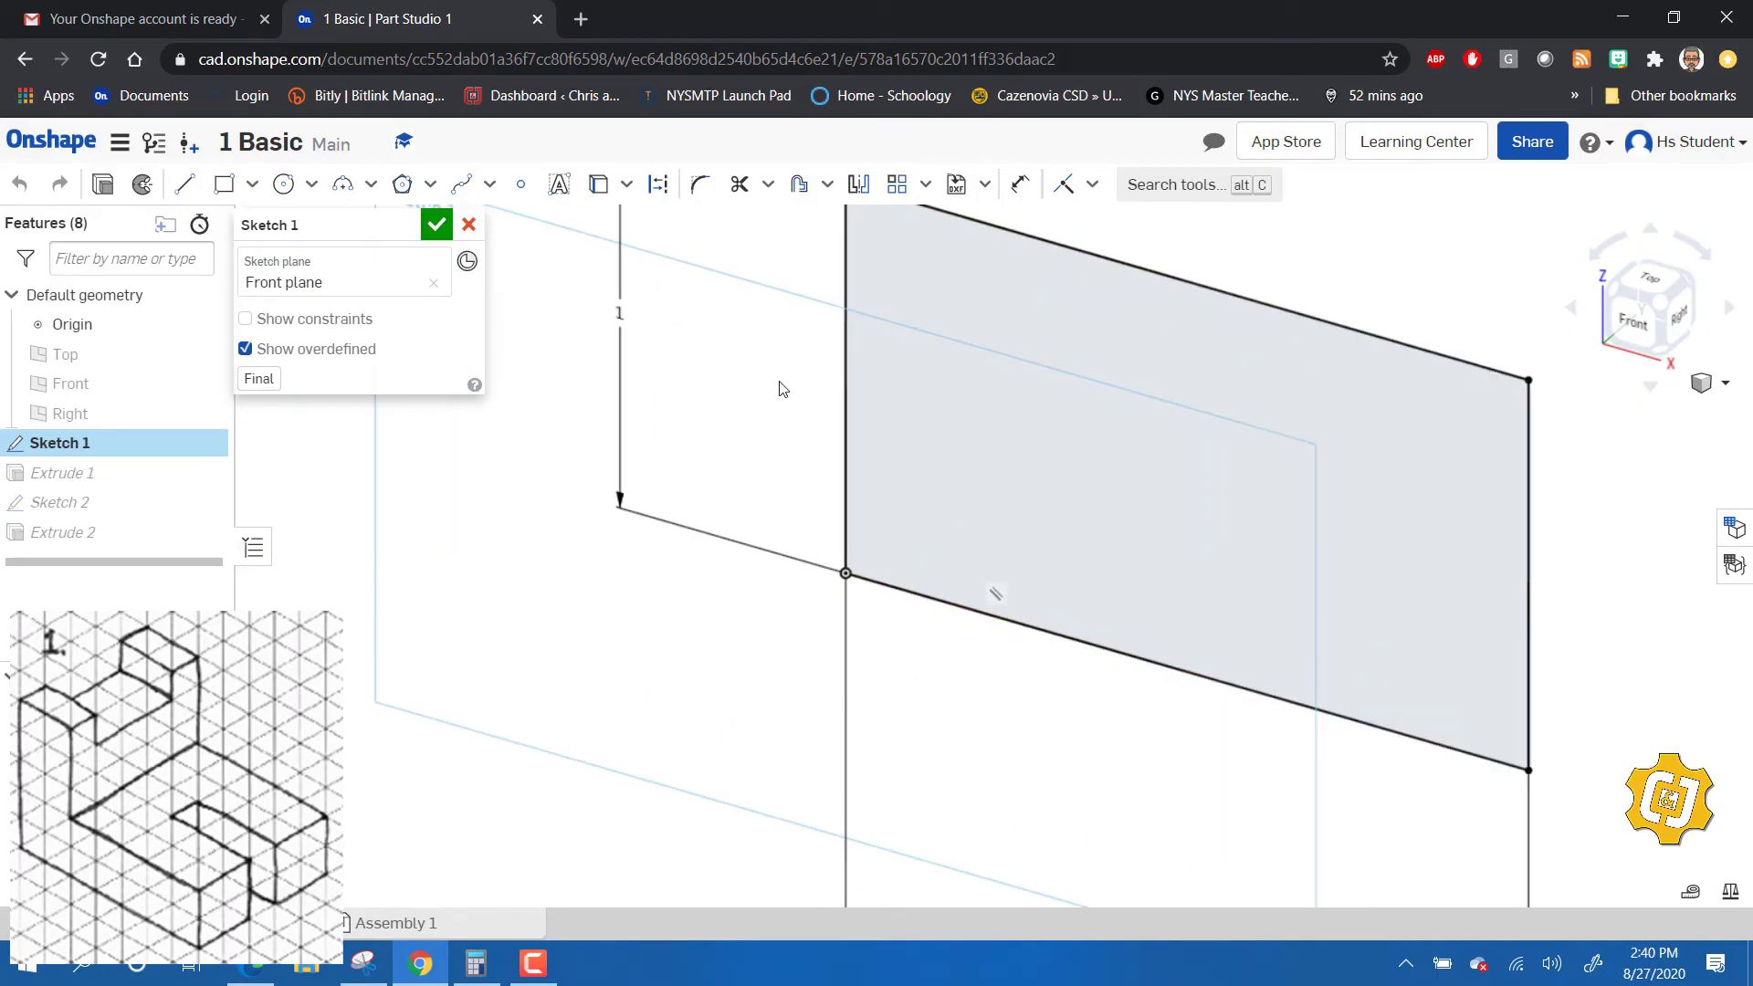
pyautogui.scroll(-2, 777, 384)
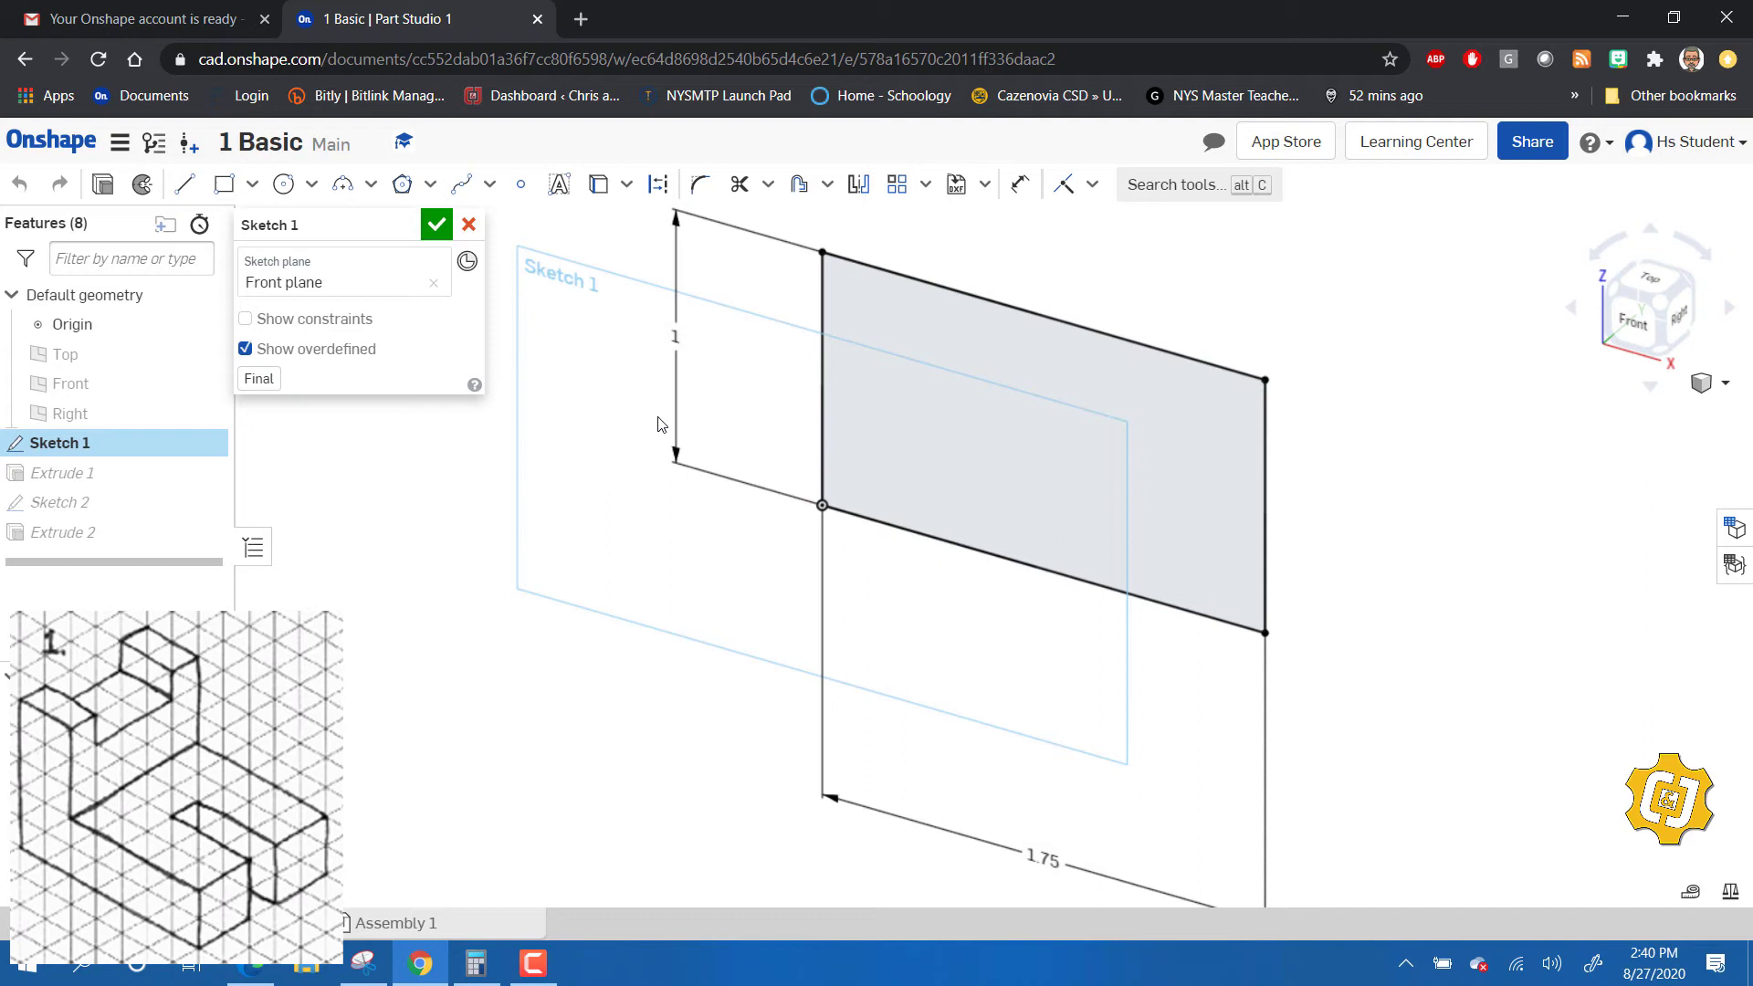
# - Change Sketch 1's vertical dimension from 1 to 1.25 and accept the sketch
pyautogui.doubleClick(674, 340)
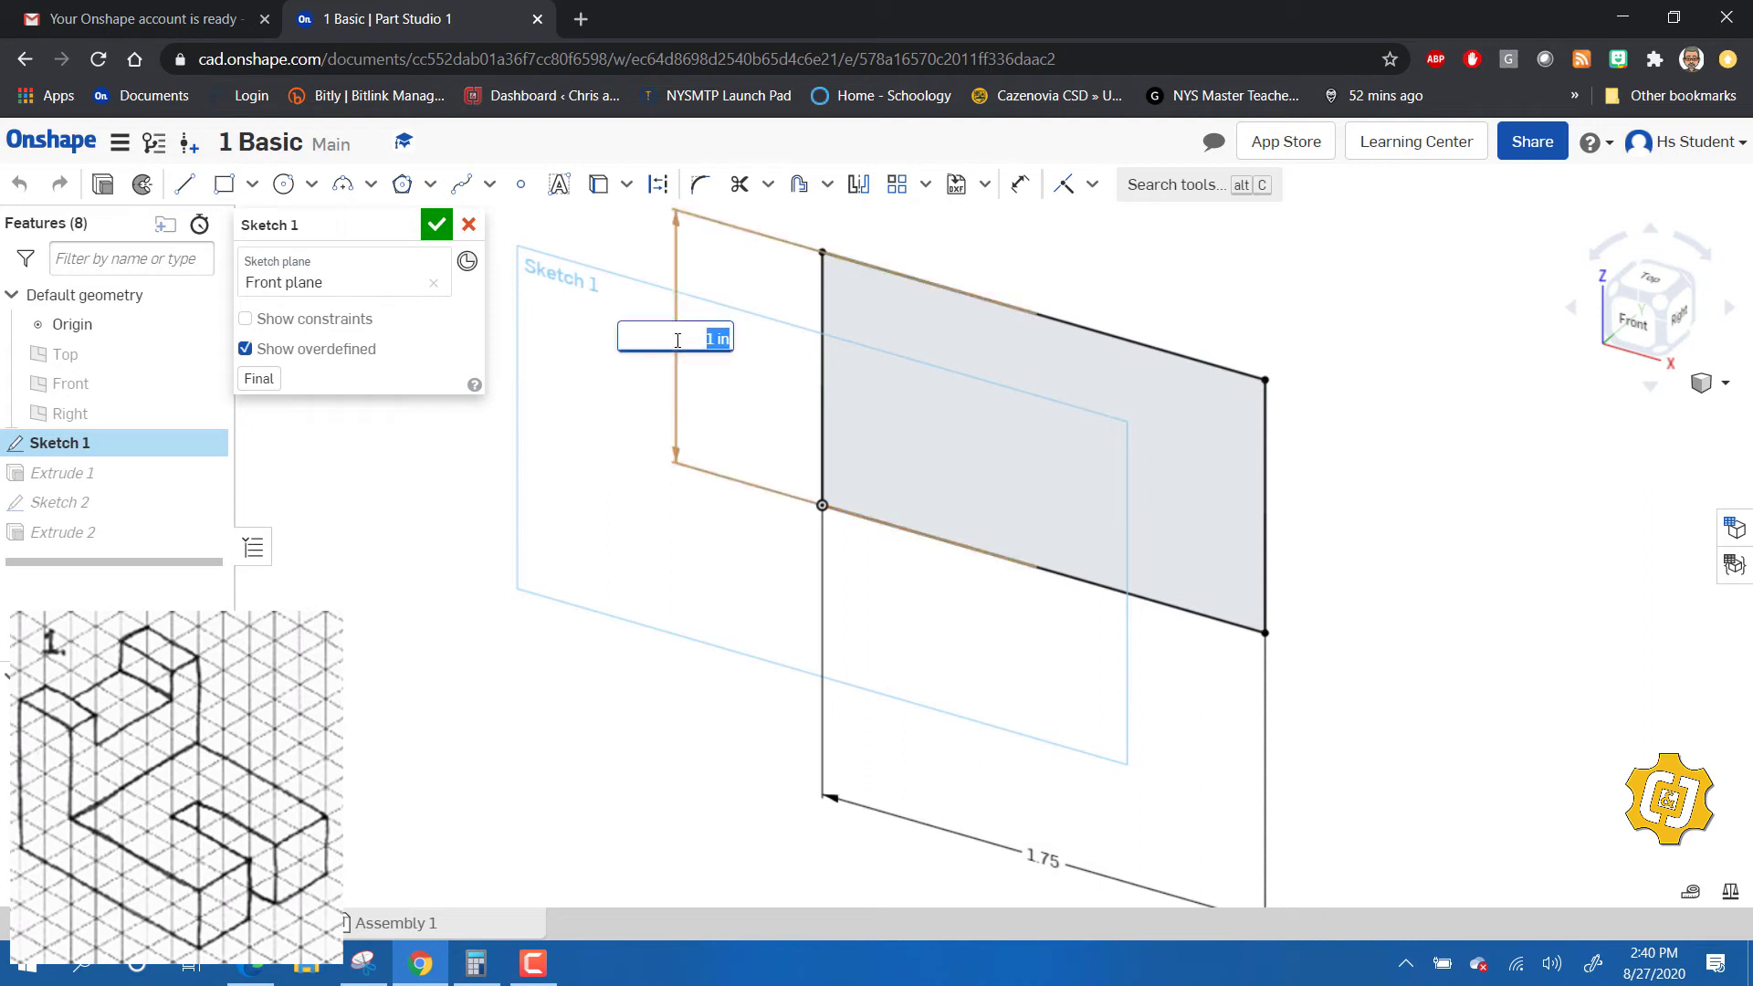
pyautogui.write('1.25')
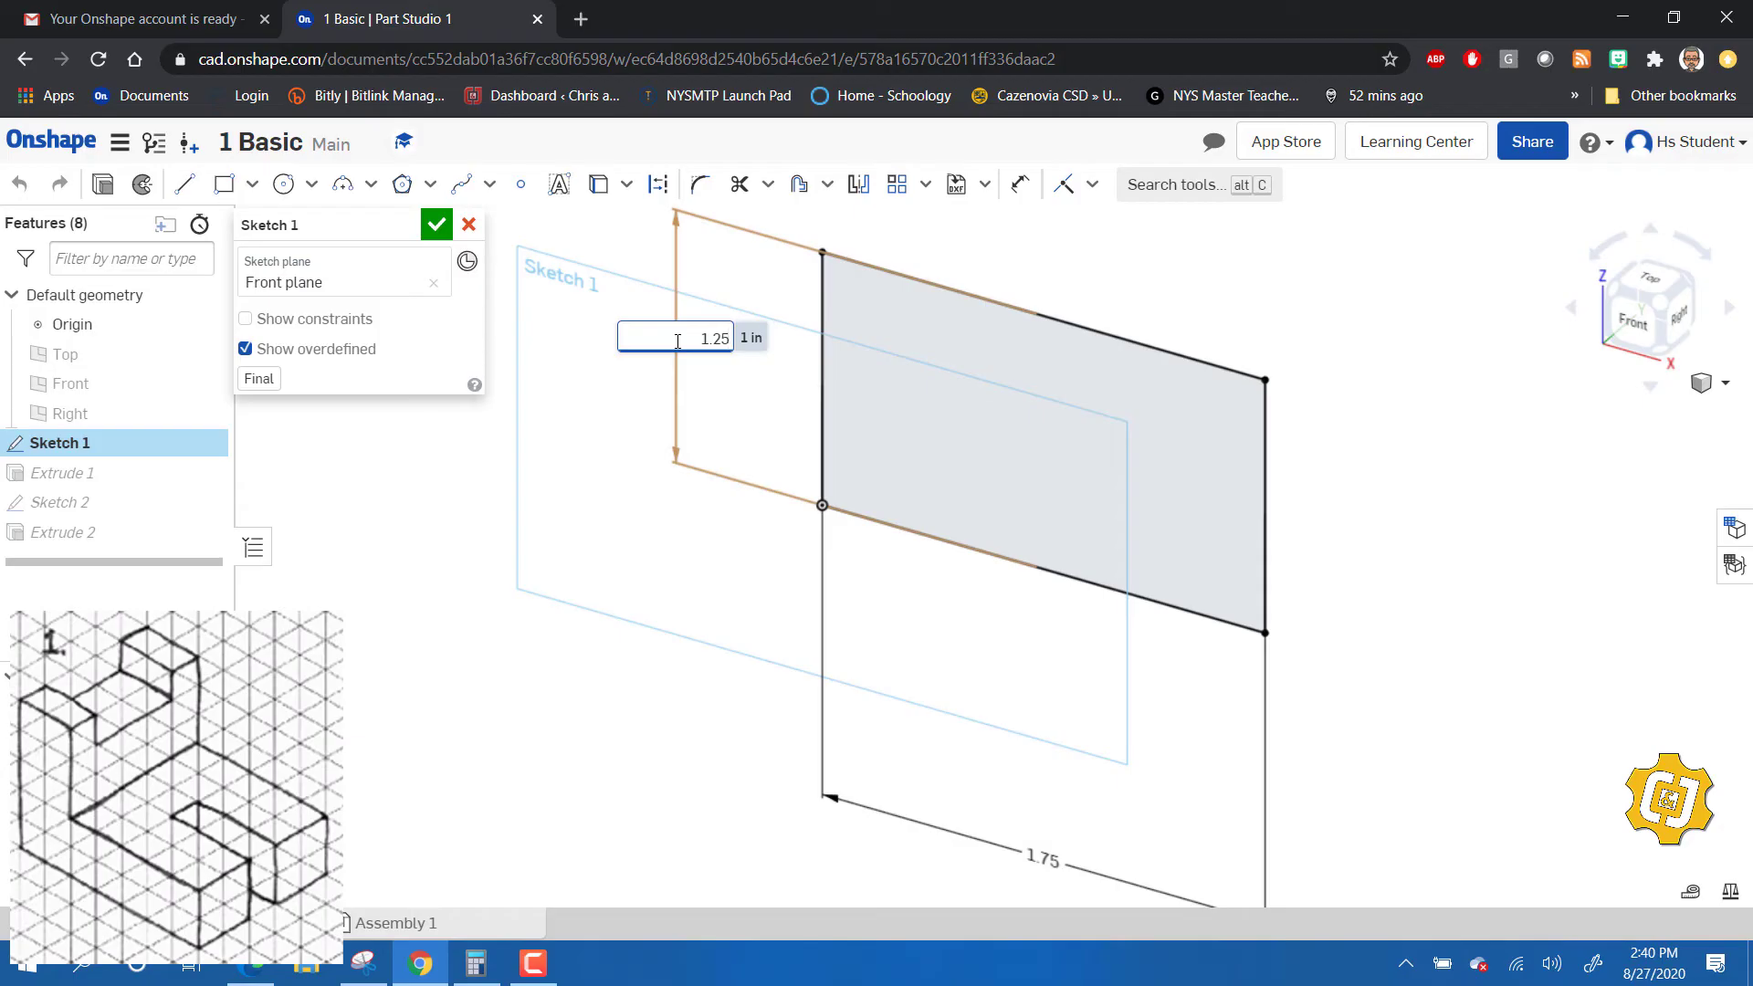
pyautogui.press('Return')
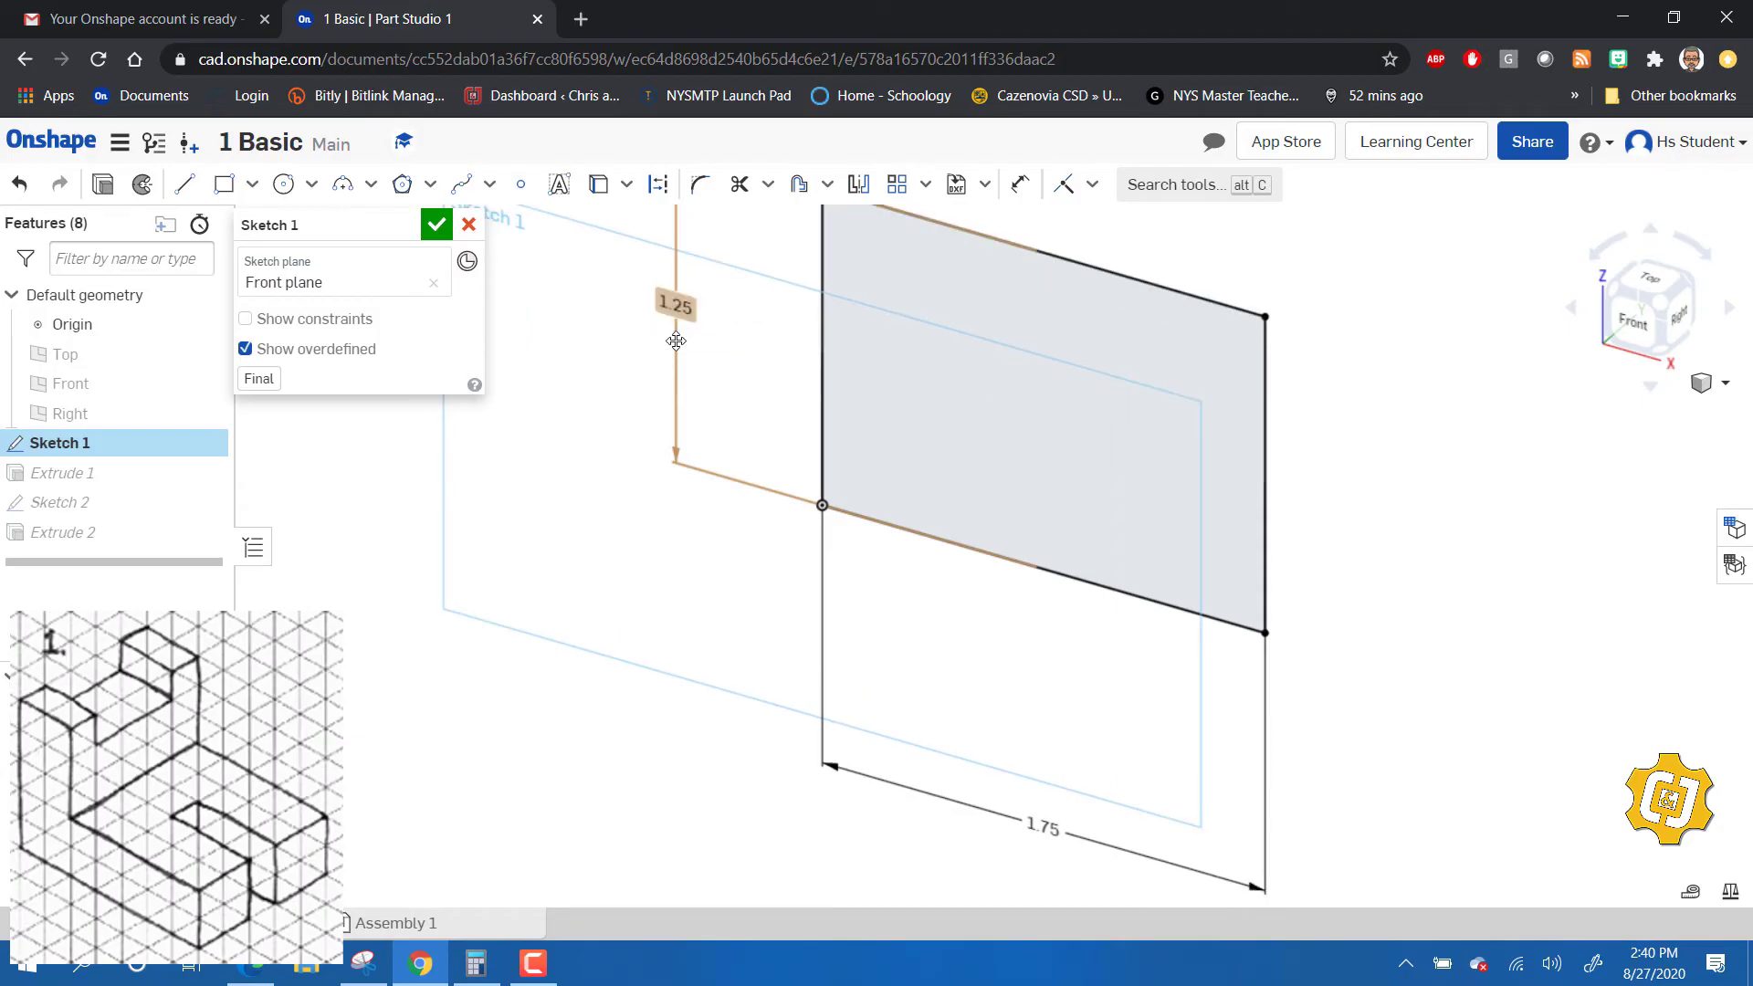
pyautogui.click(442, 228)
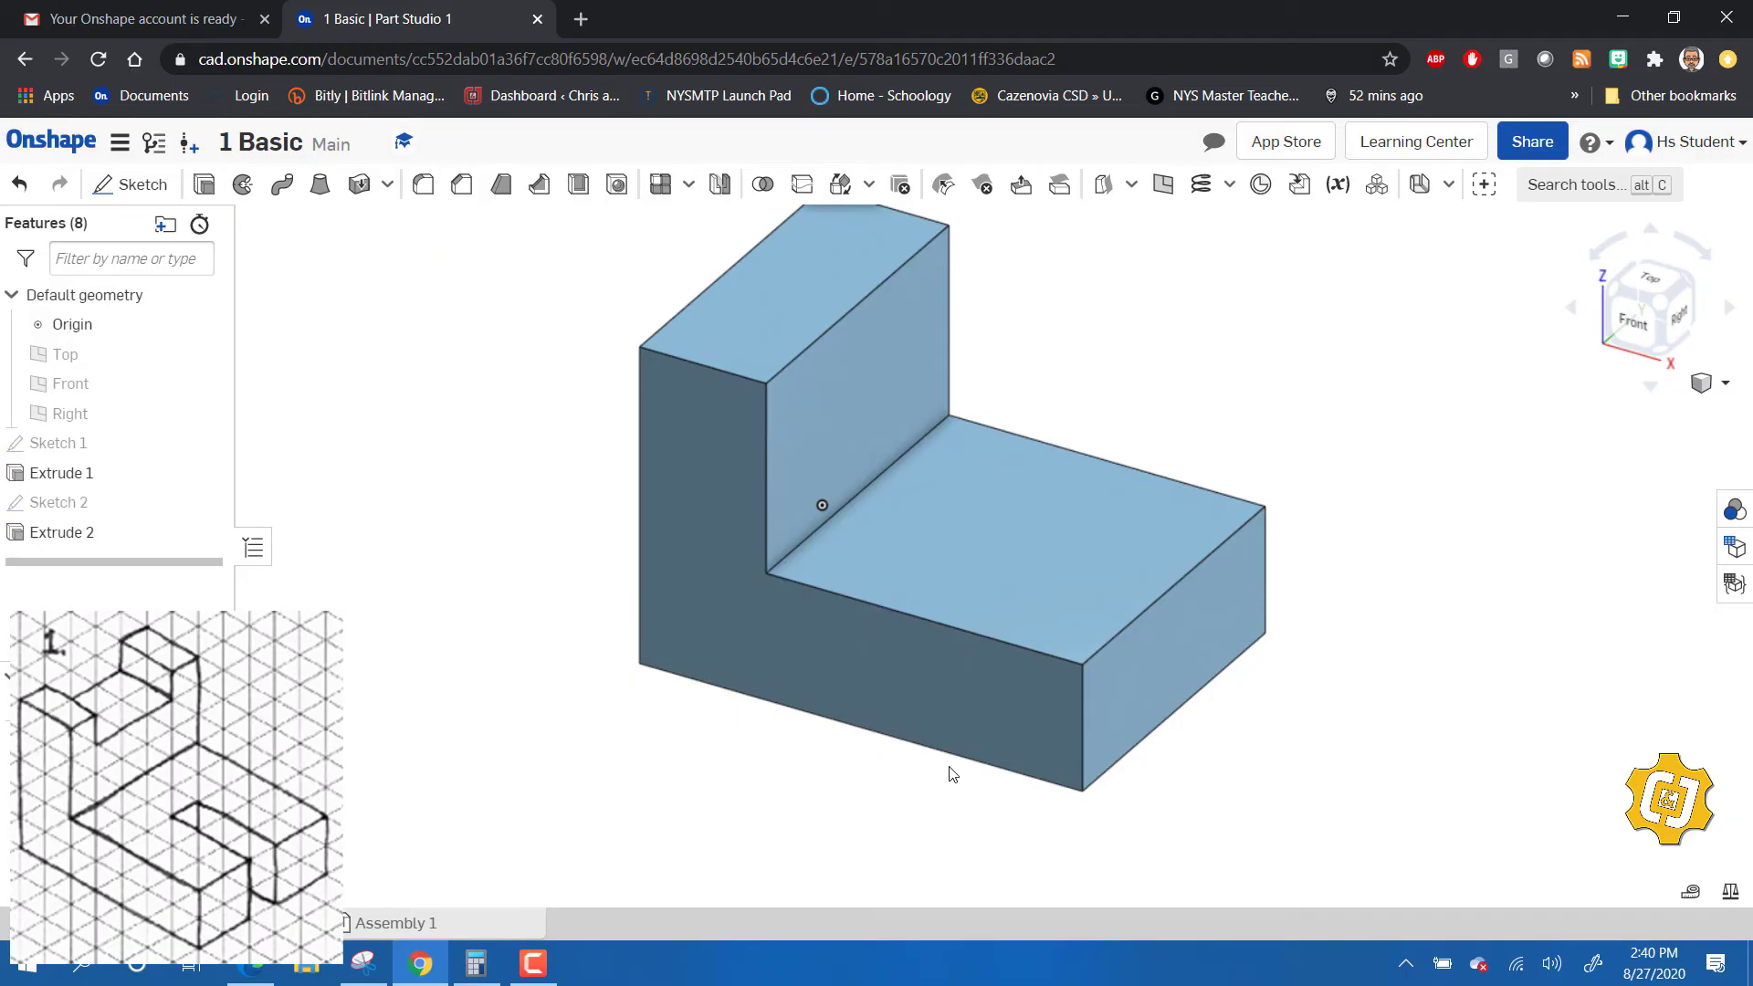
pyautogui.scroll(2, 1013, 575)
pyautogui.scroll(-3, 928, 407)
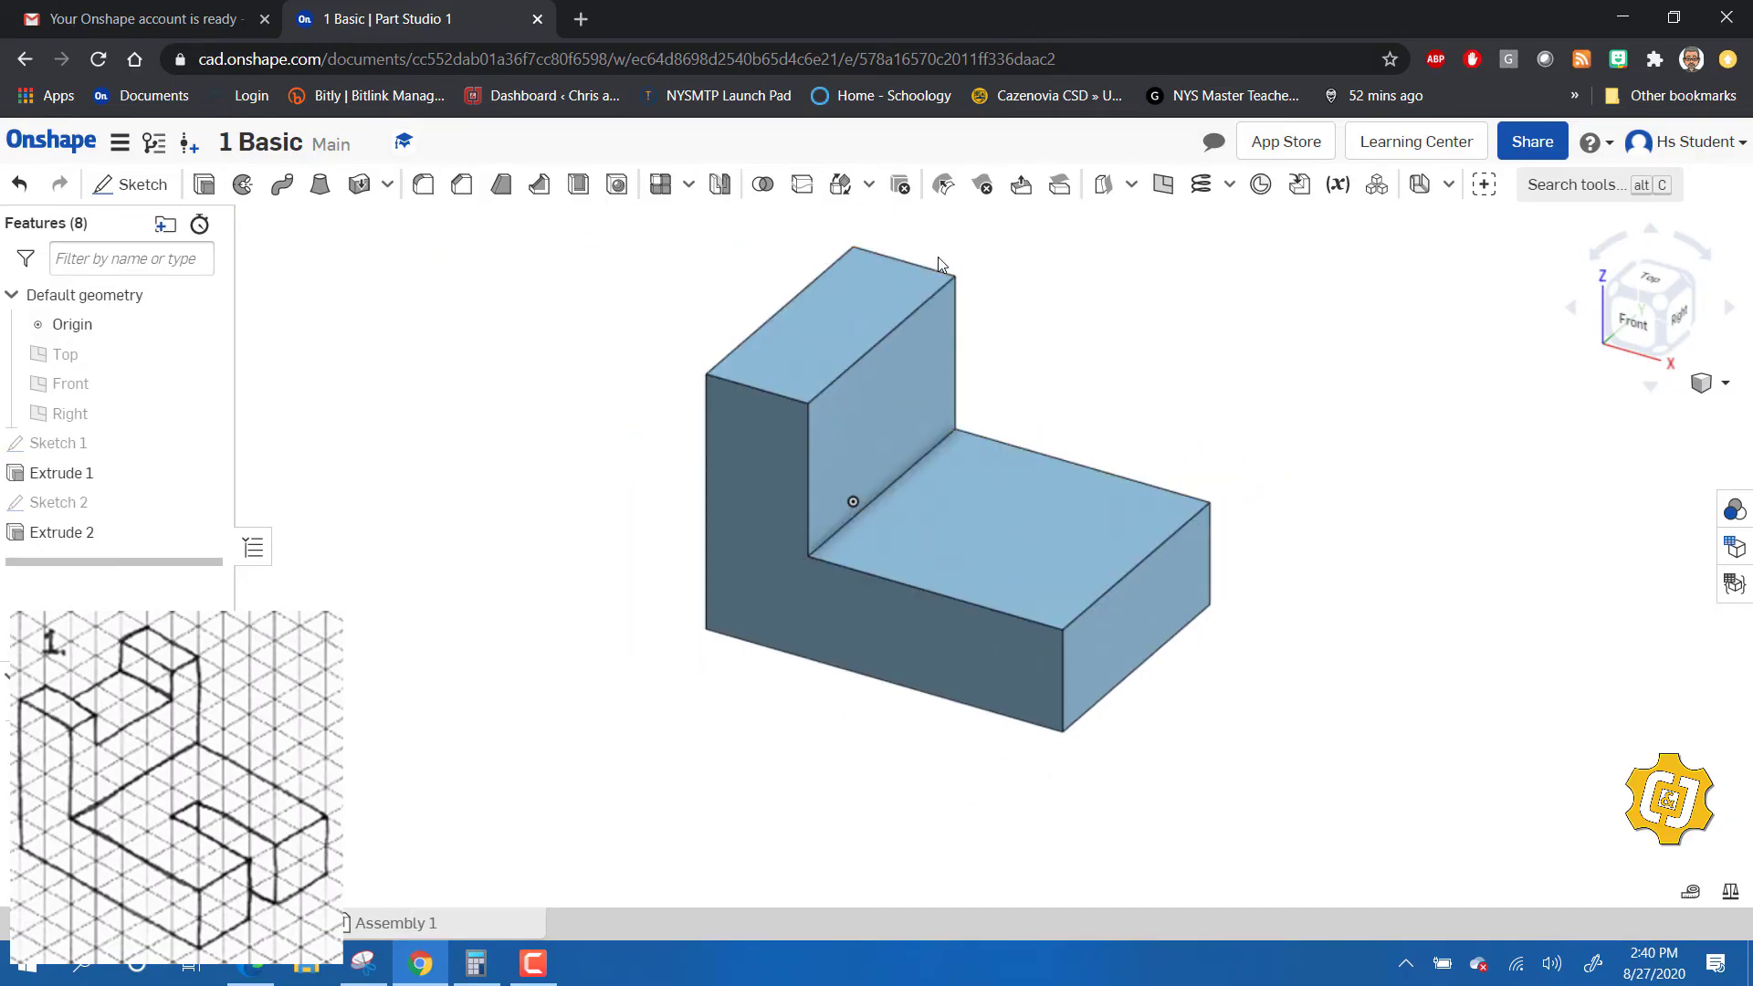
pyautogui.scroll(1, 941, 263)
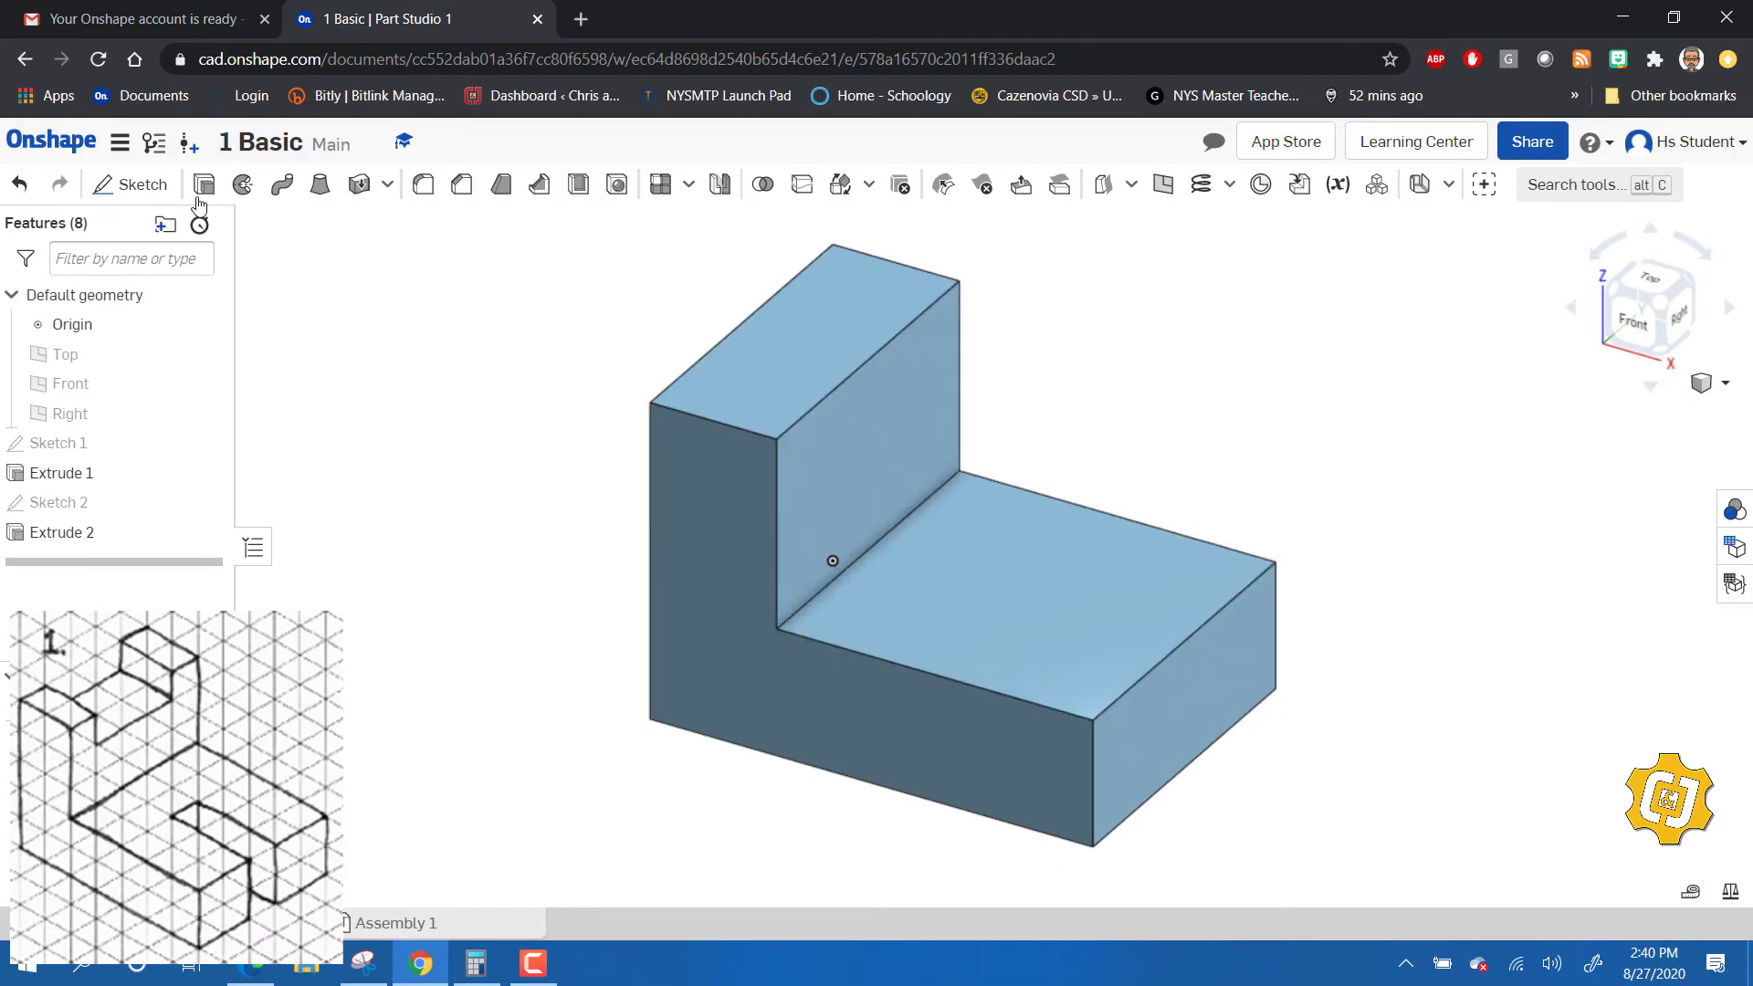
# - Start a new sketch on the block's upright face, viewed straight on
pyautogui.click(146, 187)
pyautogui.click(875, 470)
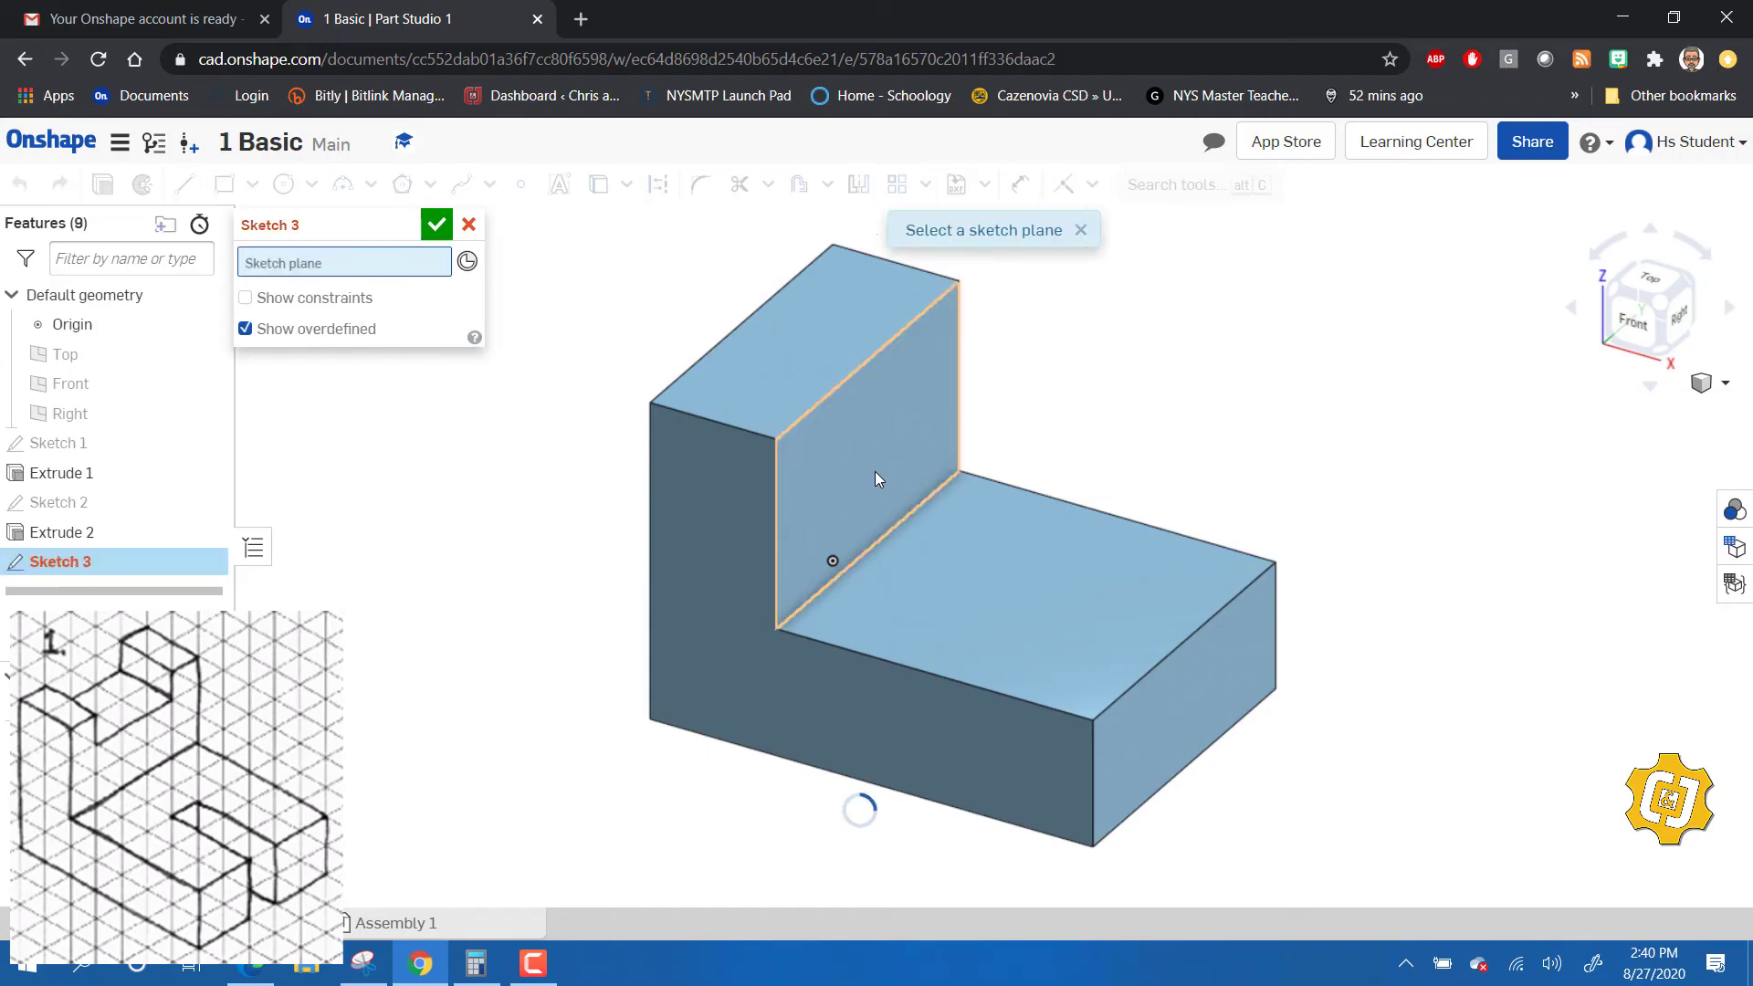
pyautogui.click(1677, 312)
pyautogui.scroll(1, 1045, 364)
pyautogui.scroll(-1, 1045, 359)
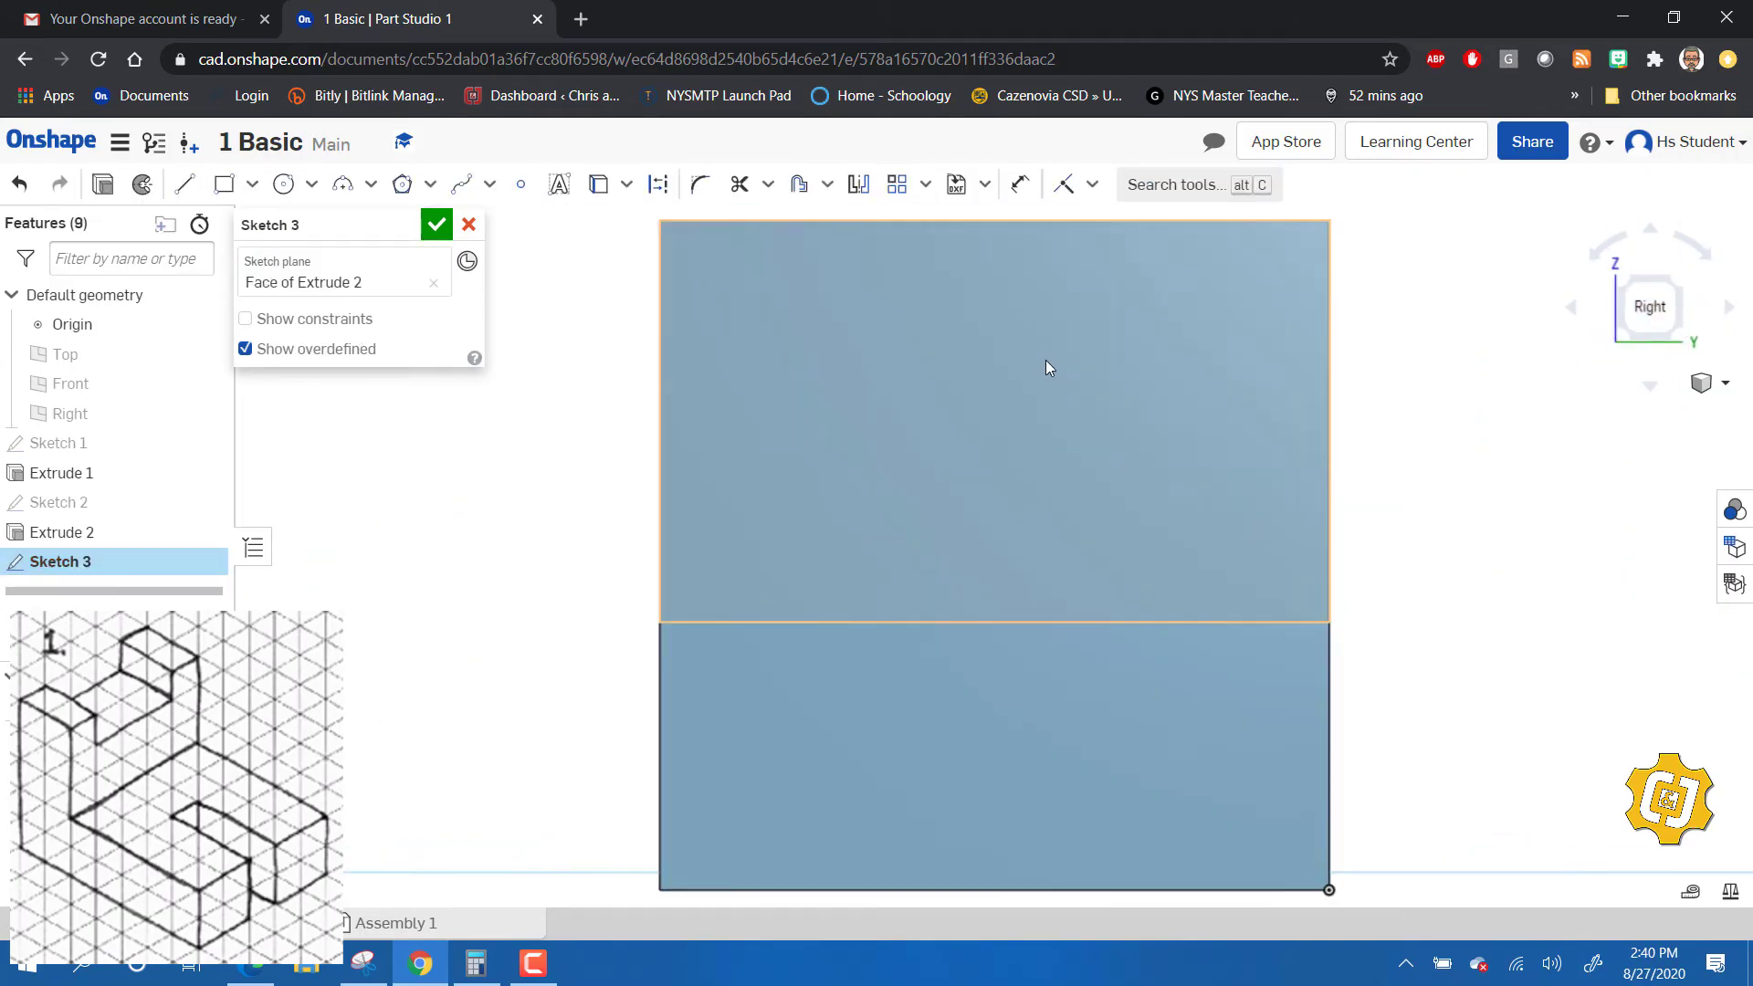
pyautogui.scroll(-1, 1045, 359)
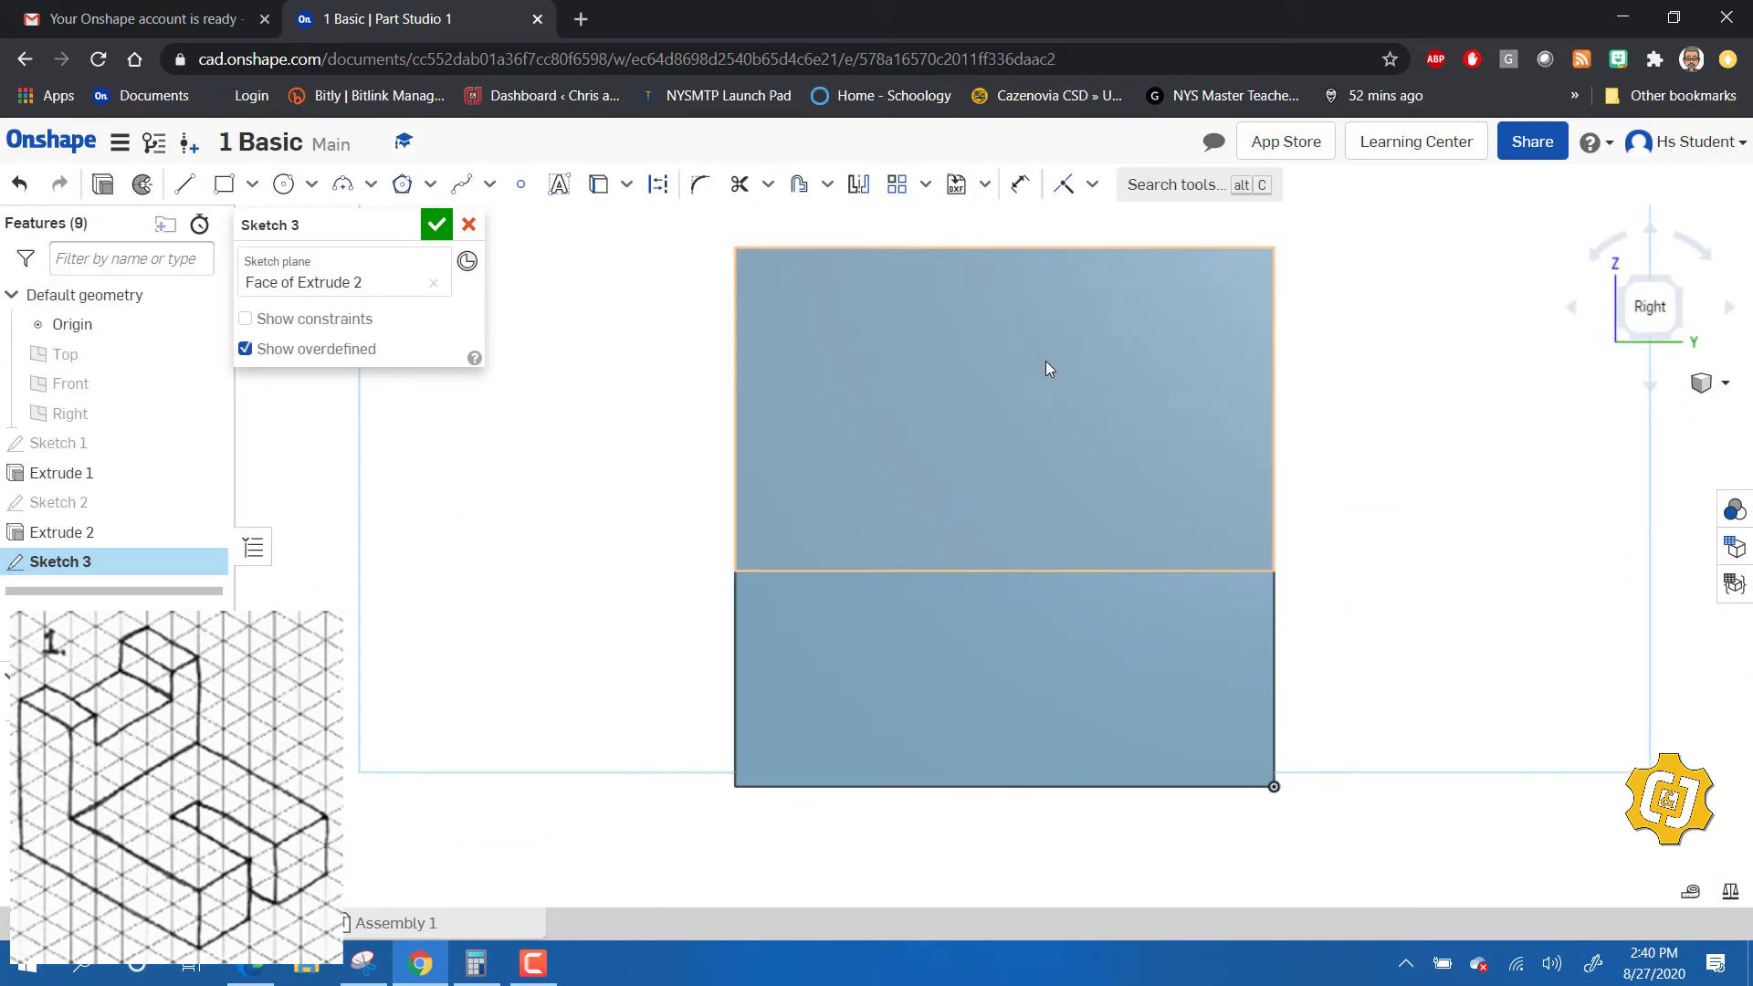
# - Draw a 0.75 by 0.25 rectangle along the face's top edge
pyautogui.click(224, 183)
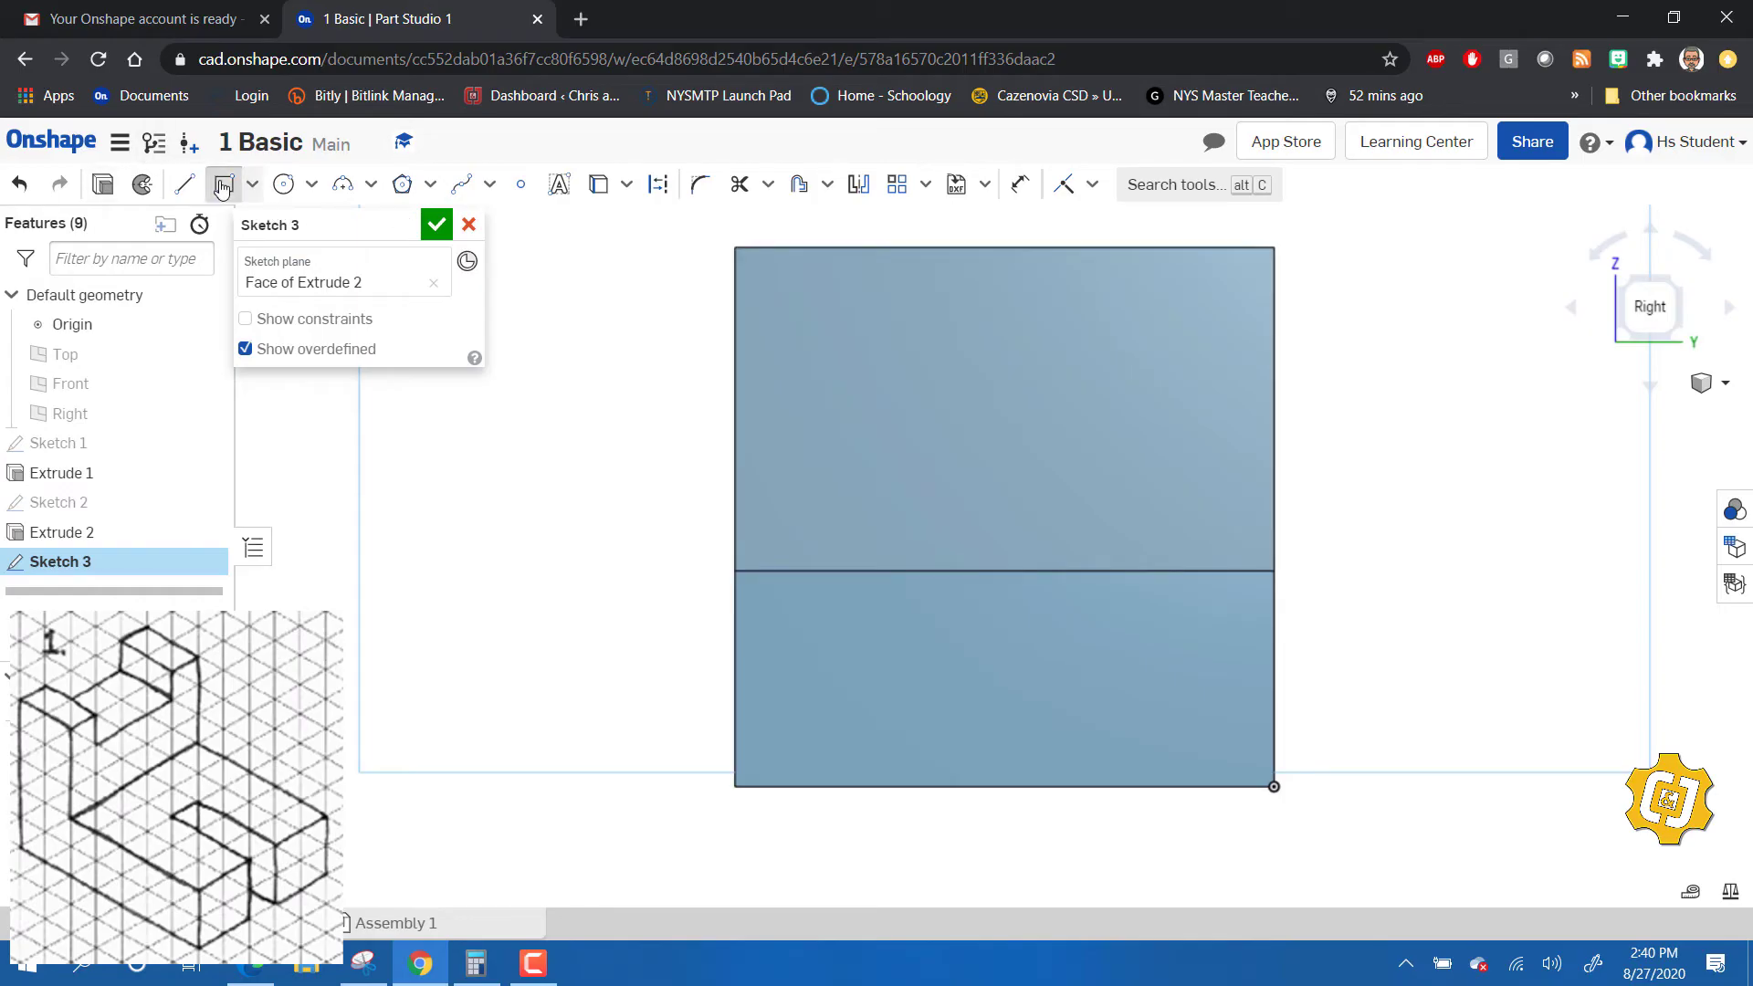
pyautogui.click(849, 247)
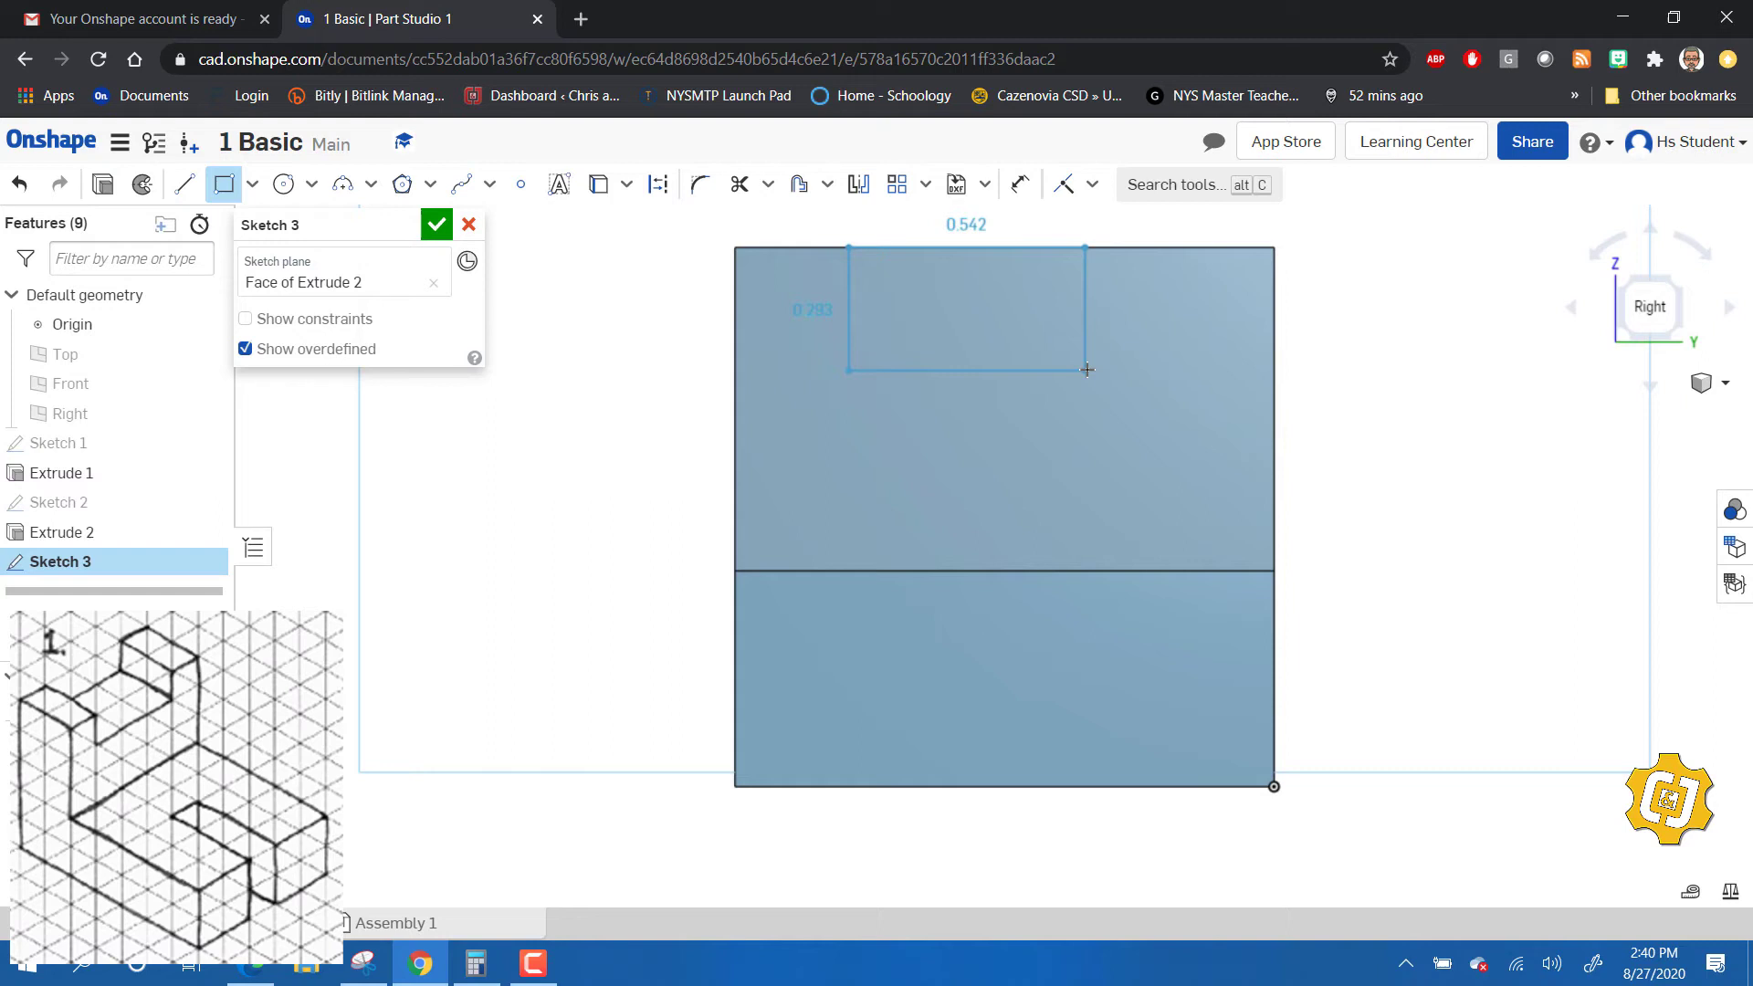
pyautogui.click(1092, 340)
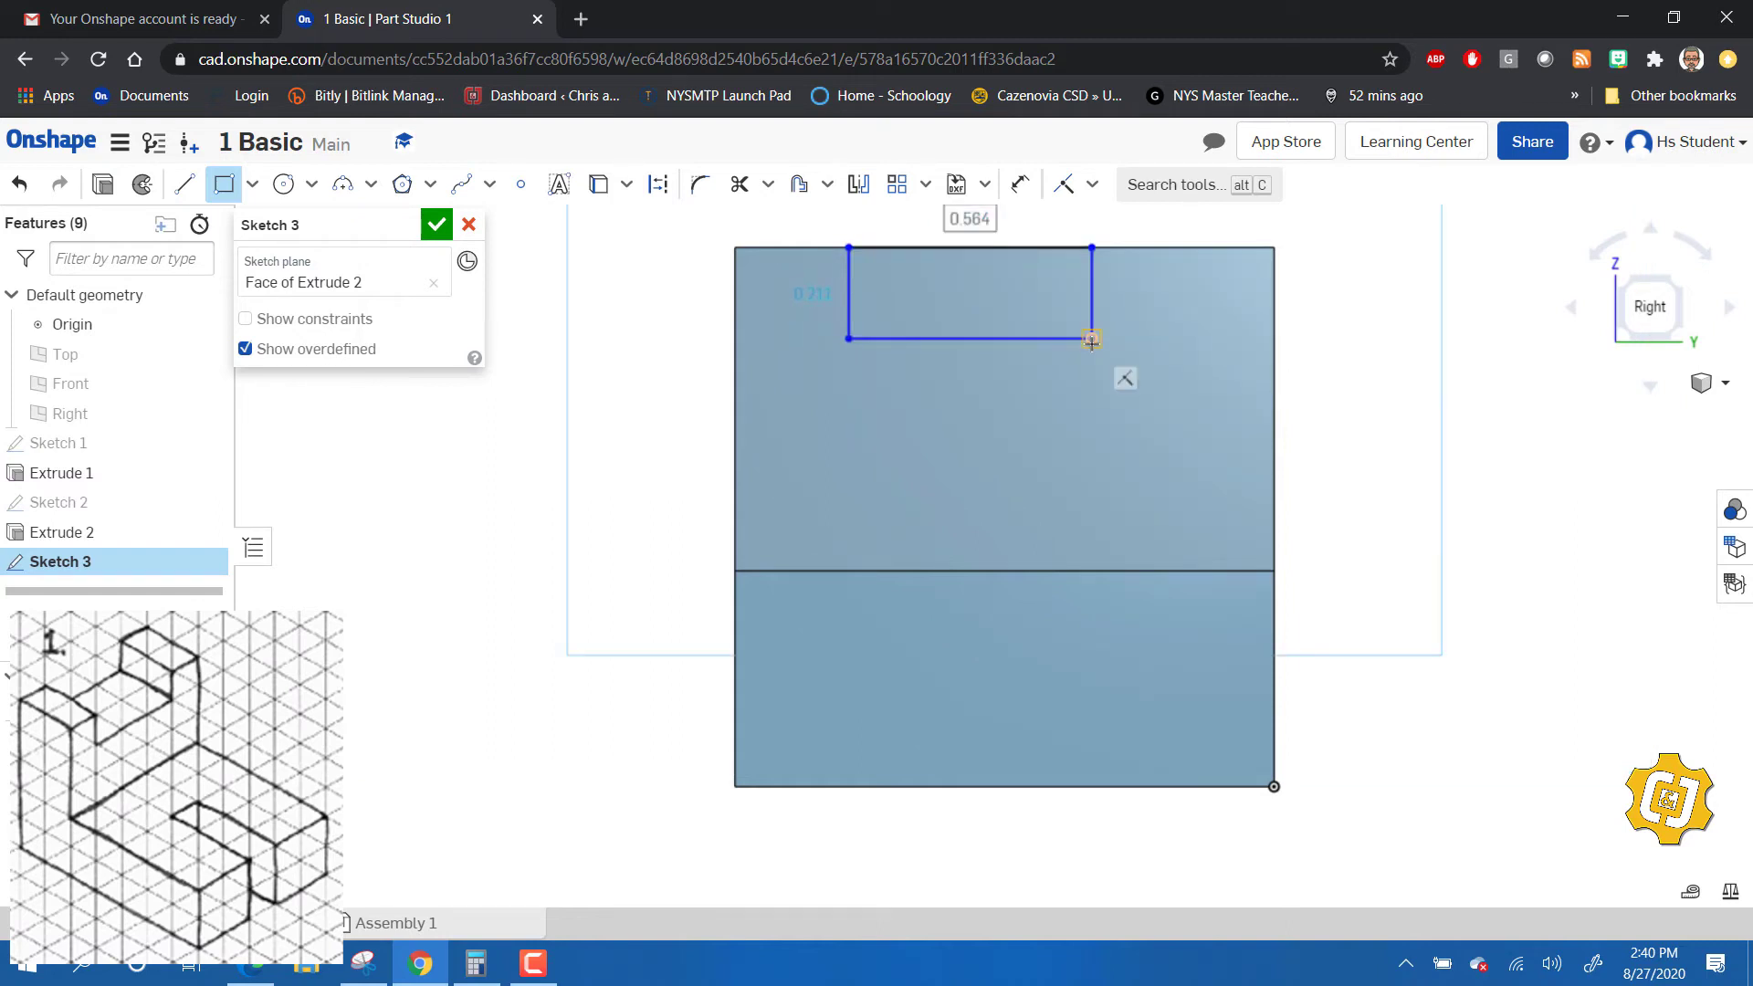
pyautogui.press('BackSpace')
pyautogui.write('75')
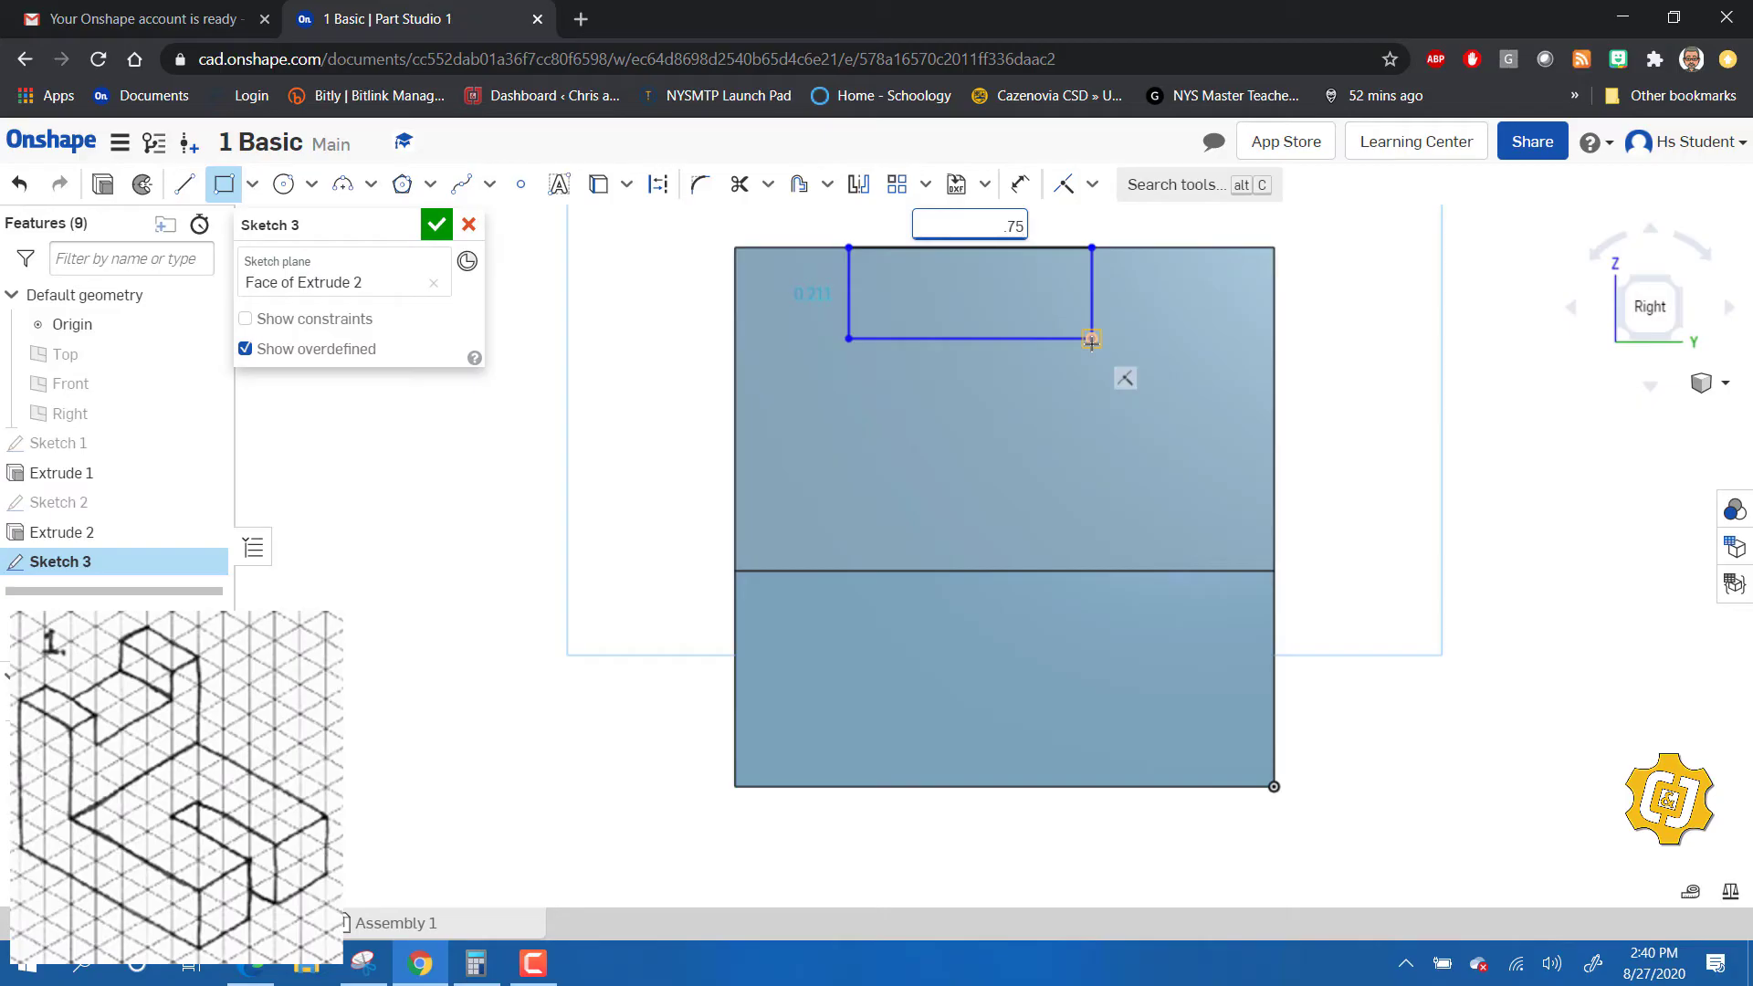
pyautogui.press('Return')
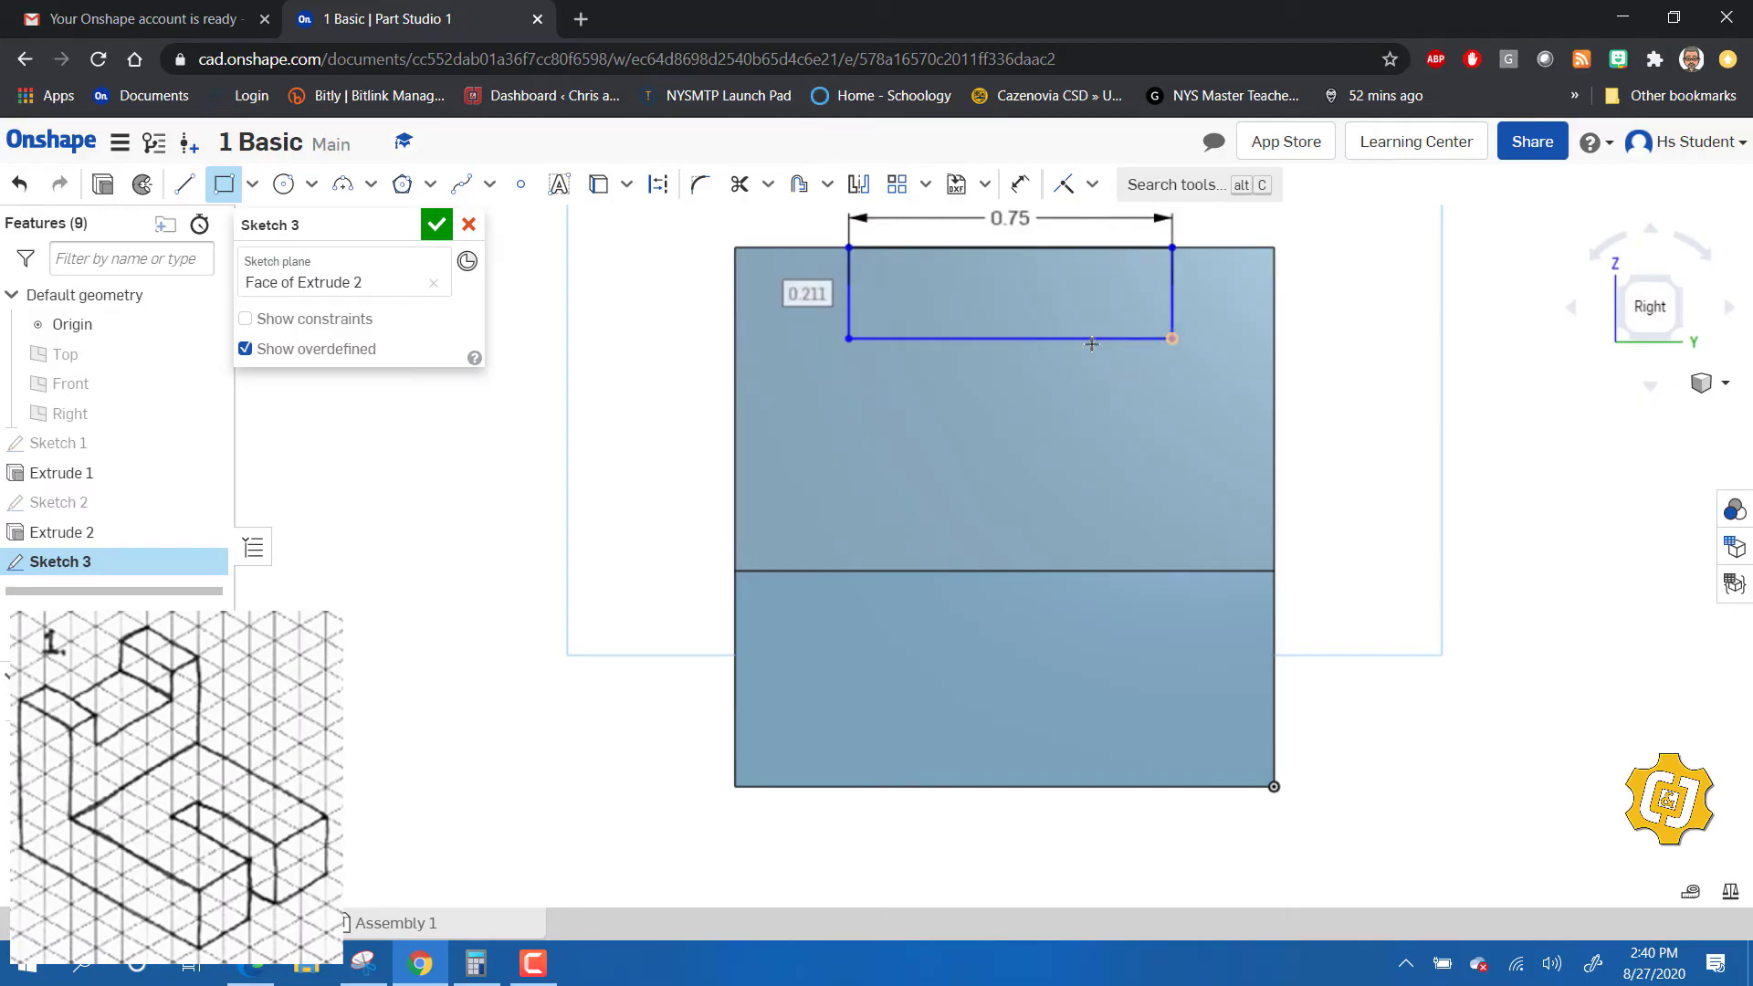
pyautogui.press('BackSpace')
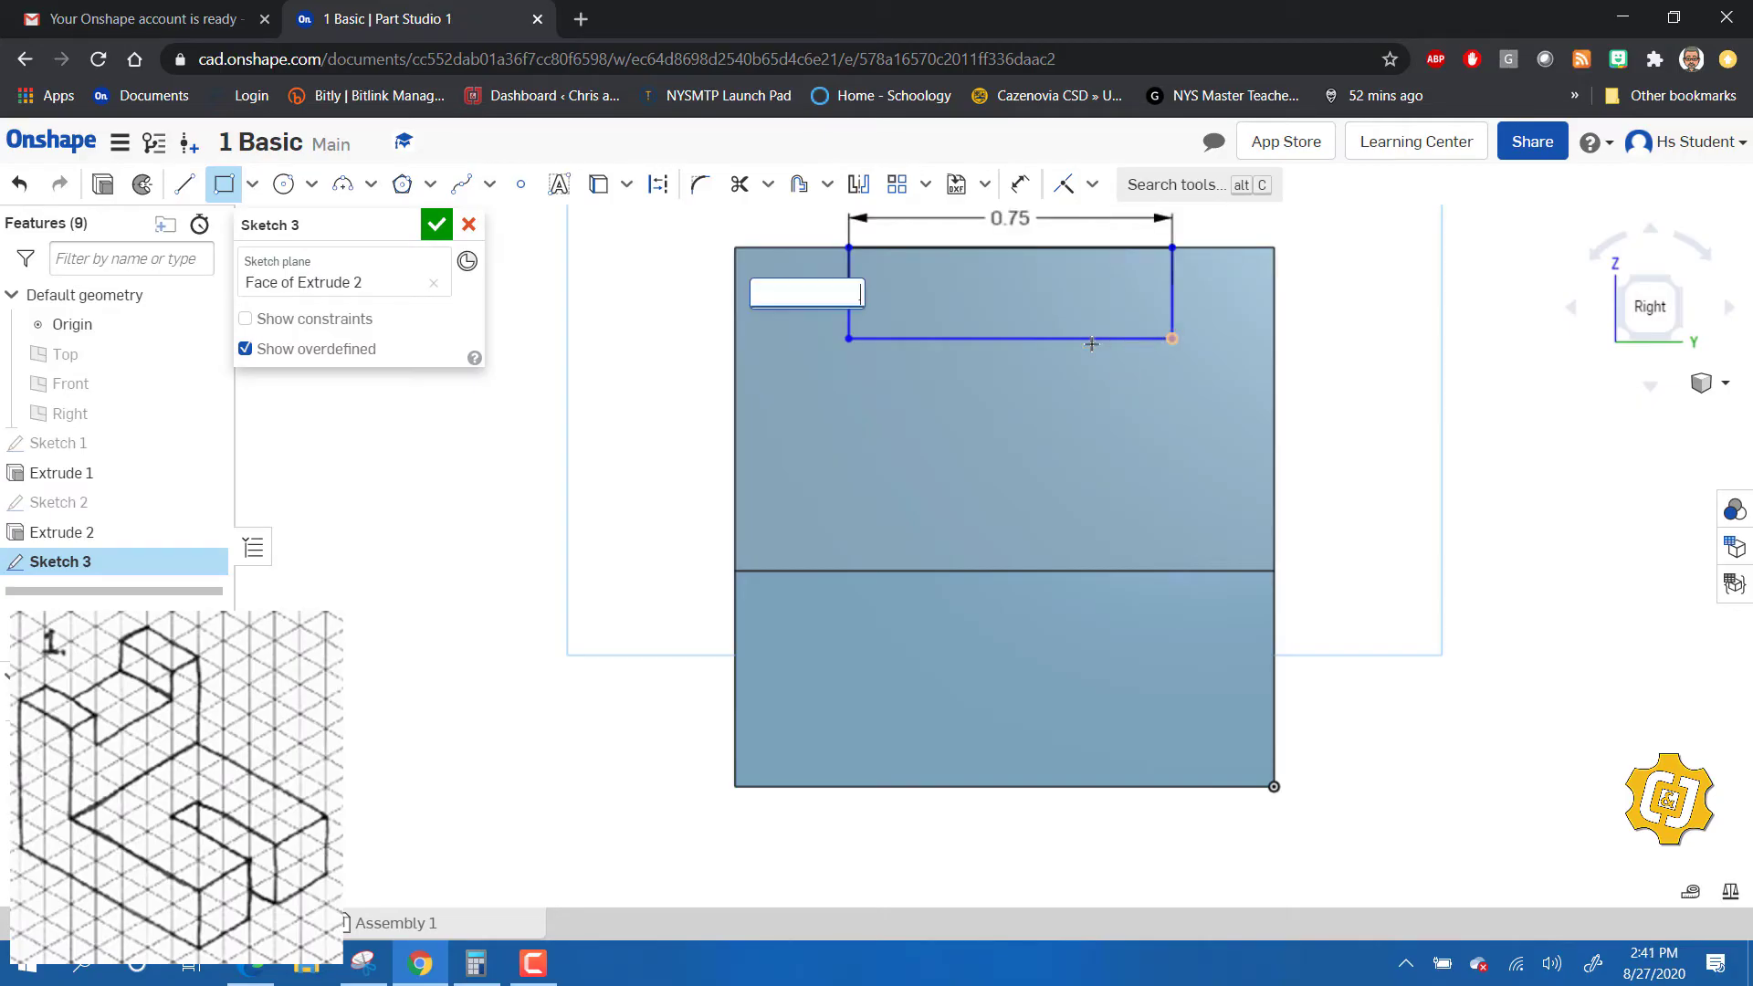
pyautogui.write('.25')
pyautogui.press('Return')
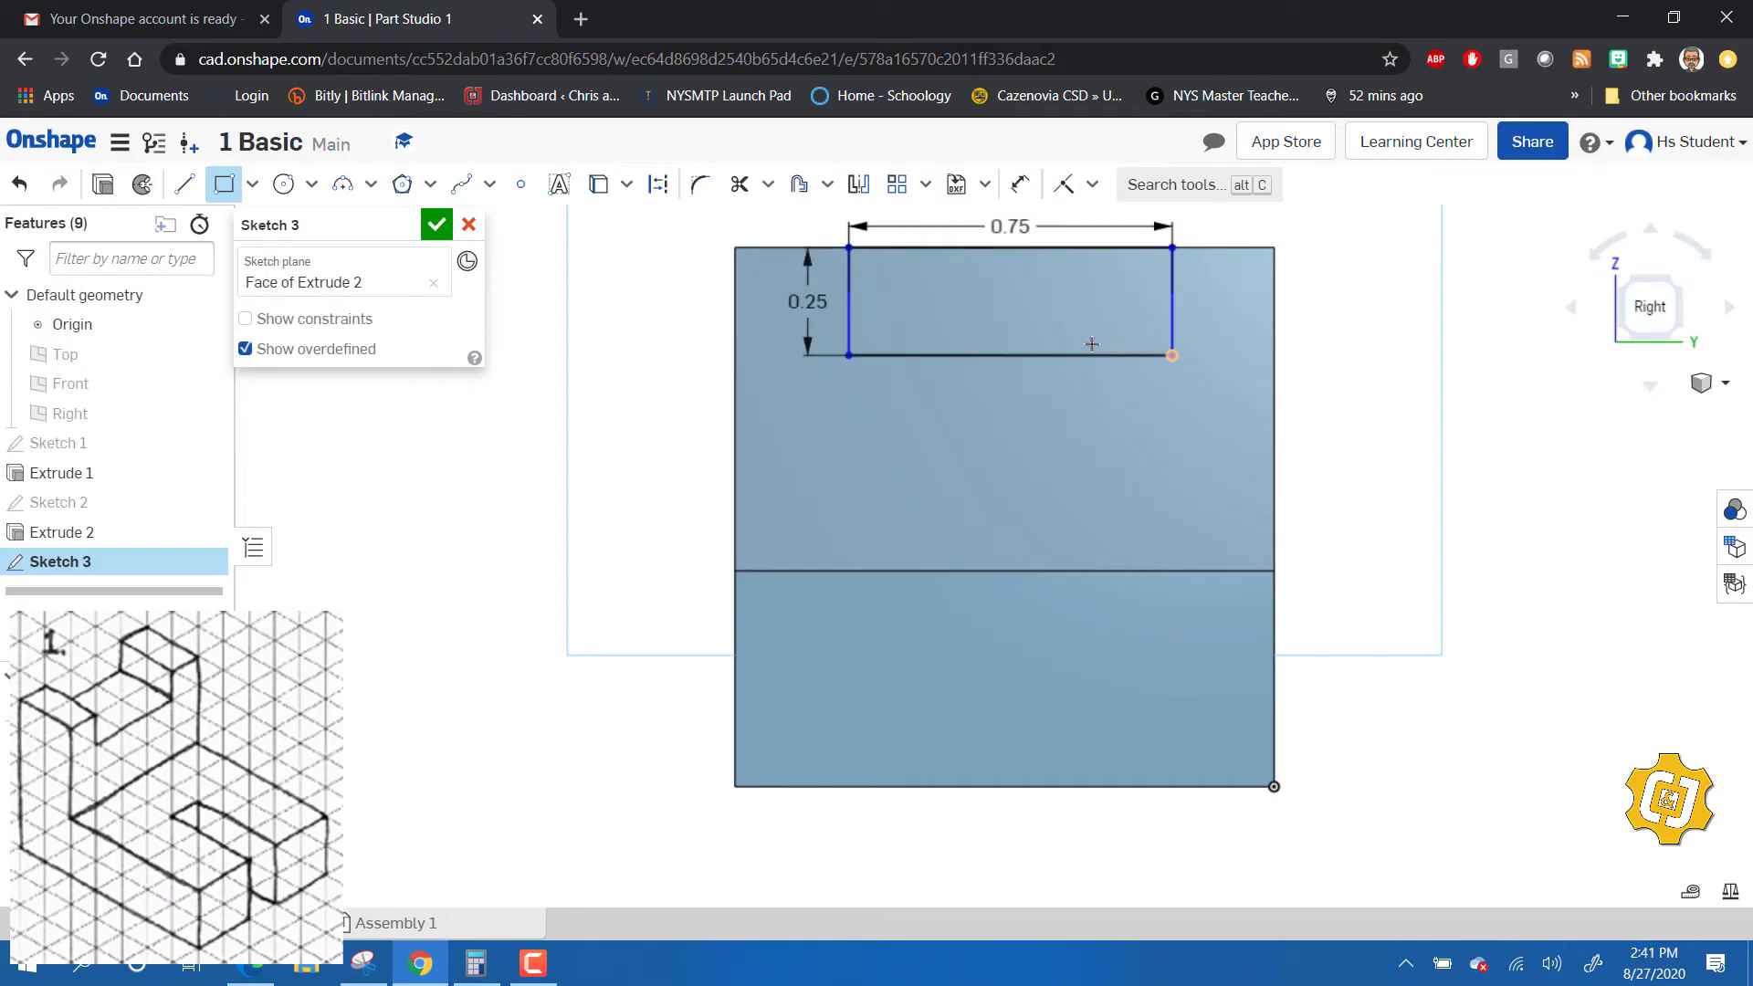
# - Dimension the rectangle 0.25 from the face's left edge
pyautogui.click(1020, 183)
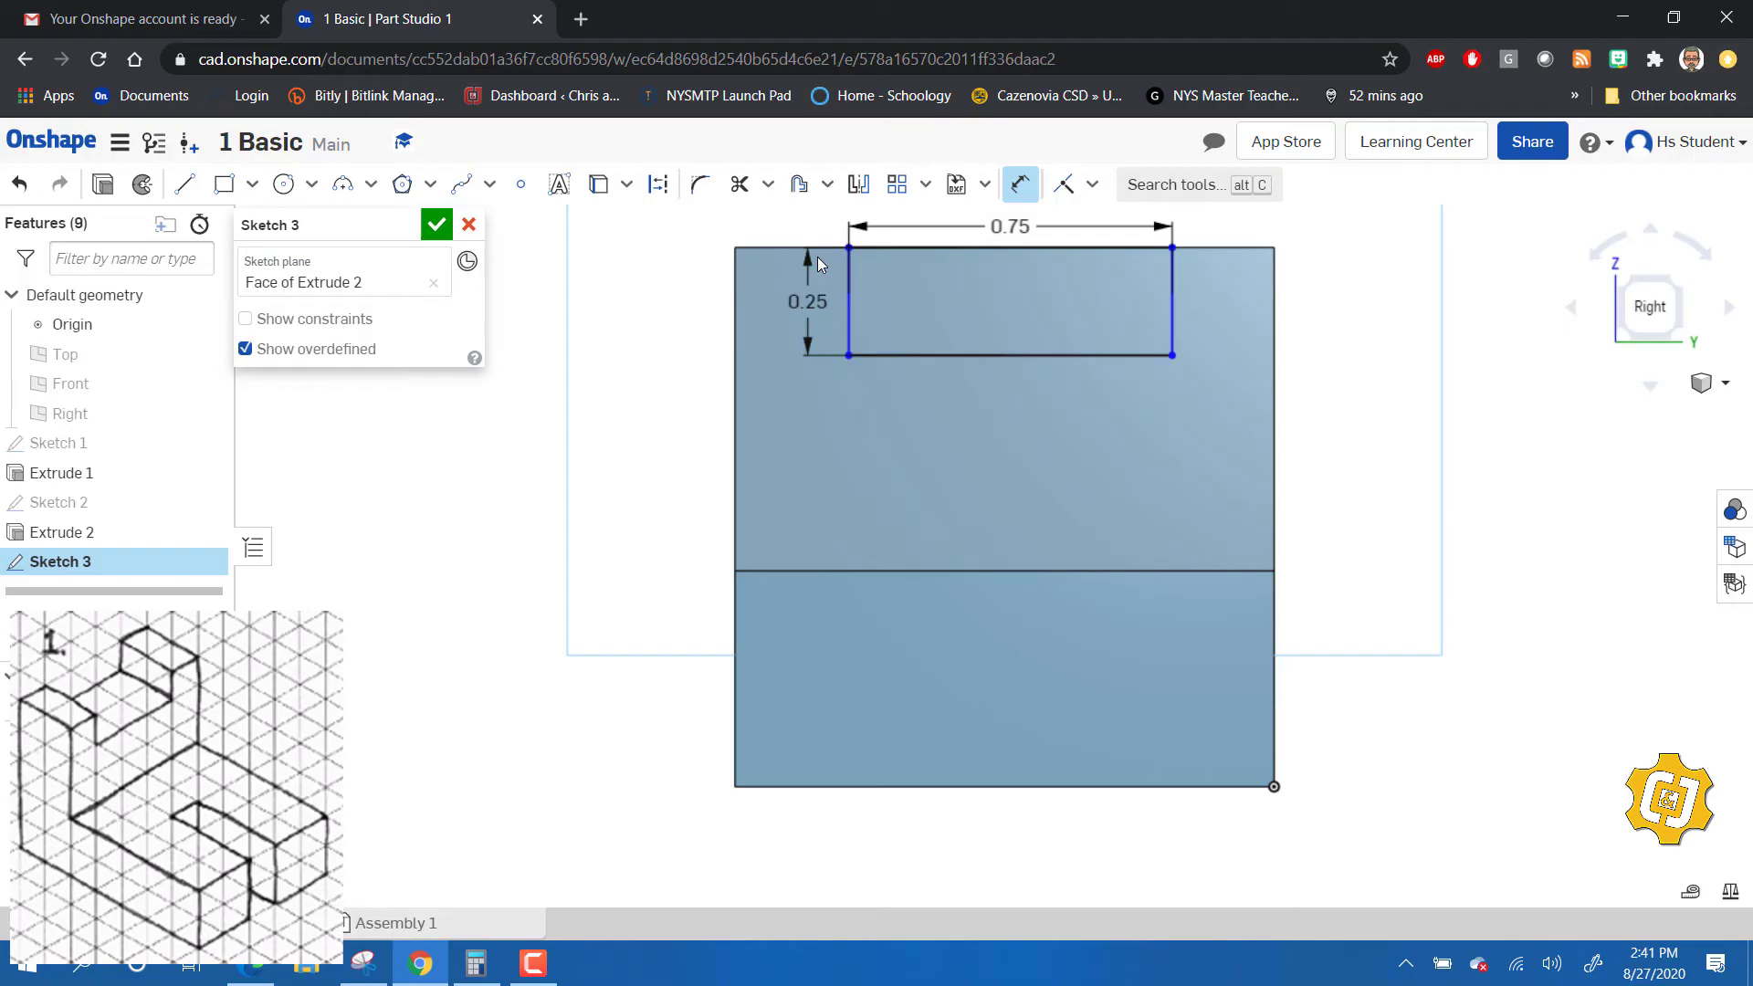
pyautogui.click(849, 274)
pyautogui.click(735, 293)
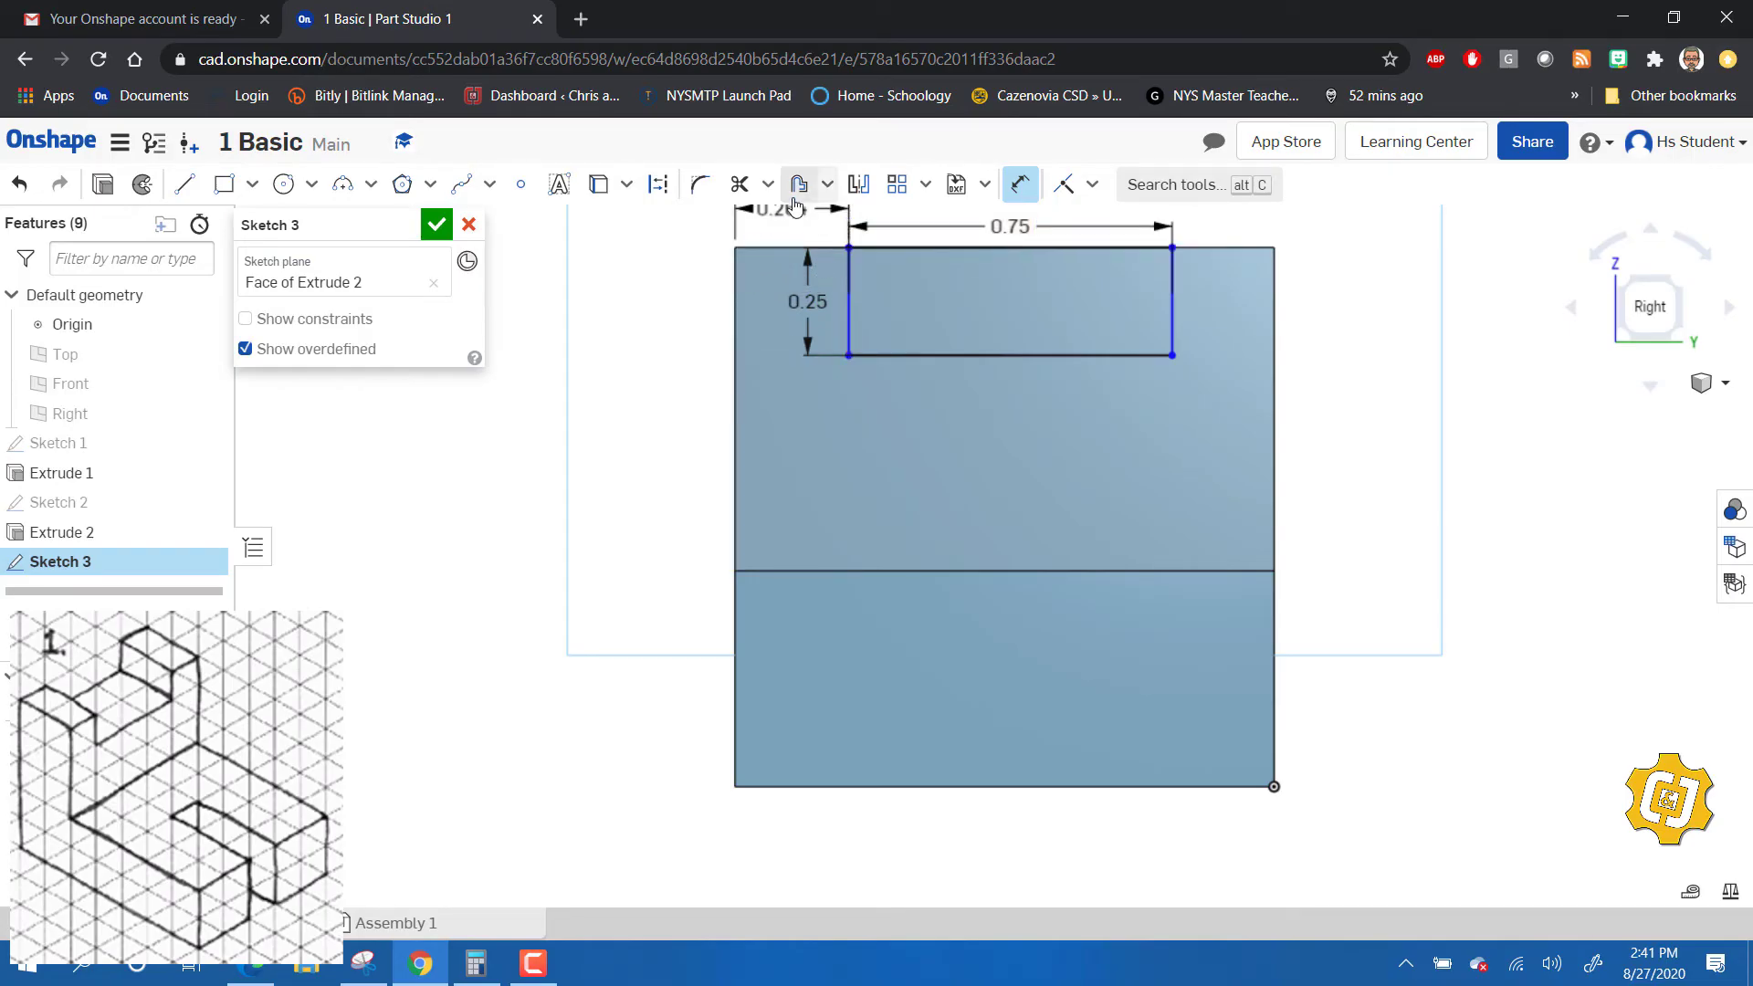
pyautogui.click(772, 231)
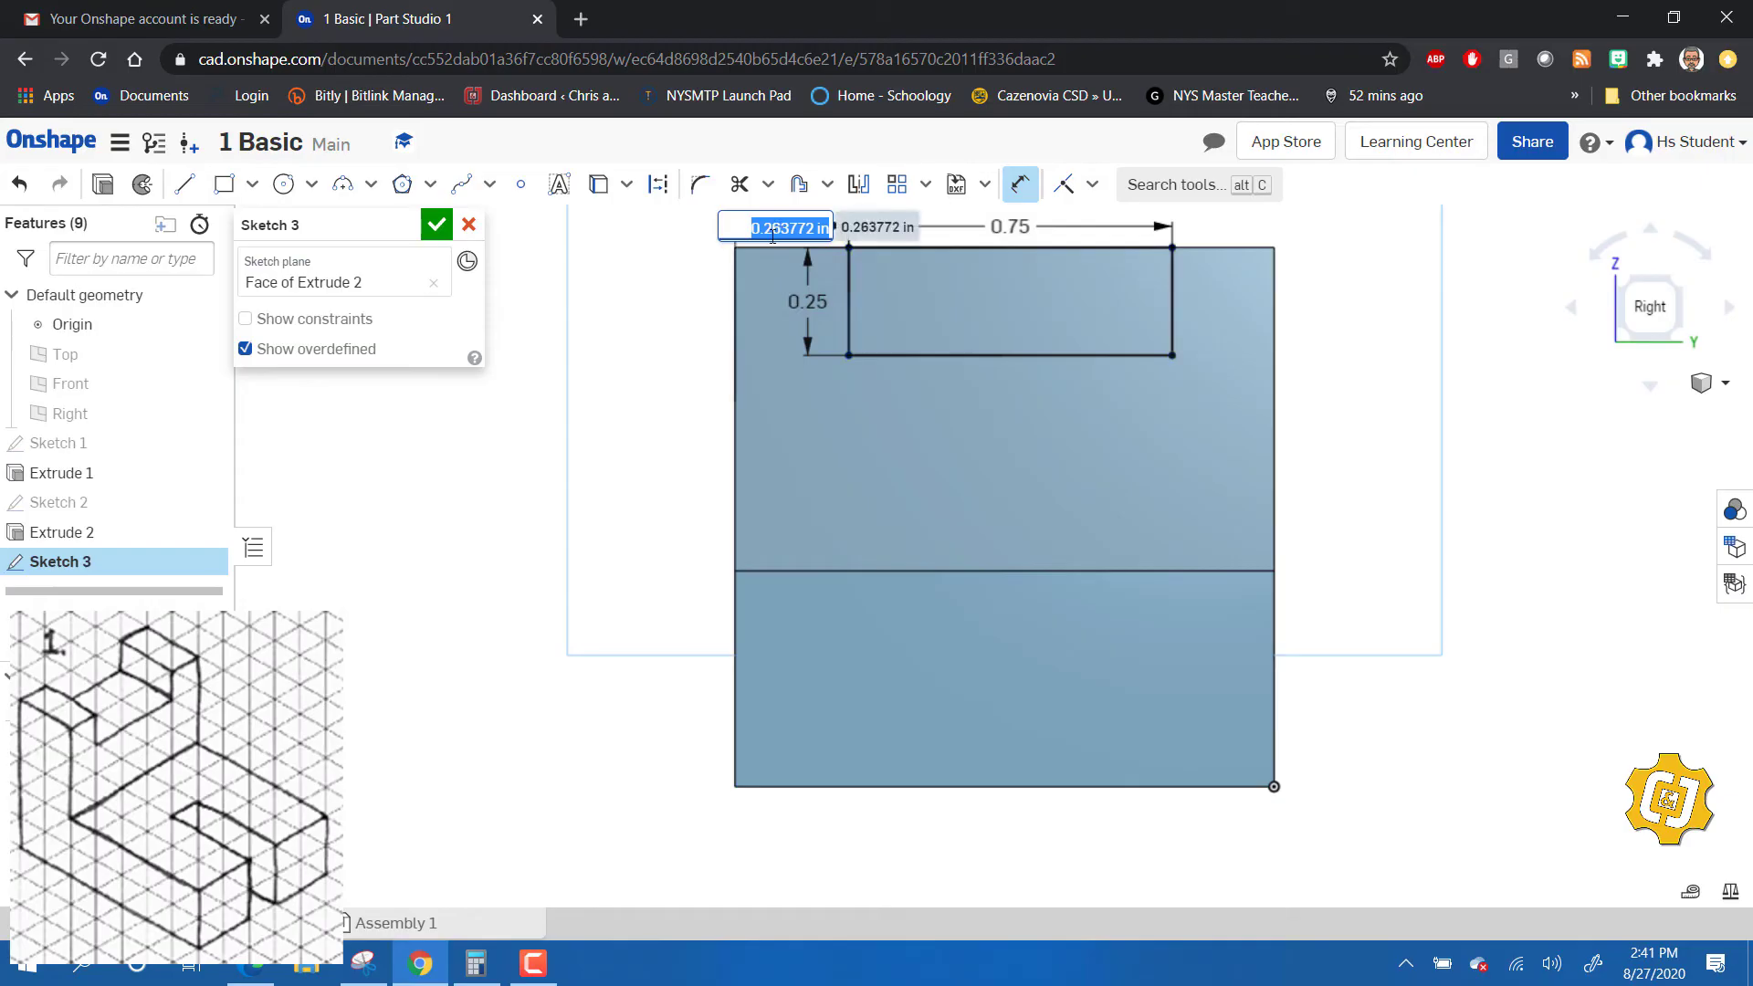
pyautogui.write('.25')
pyautogui.press('Return')
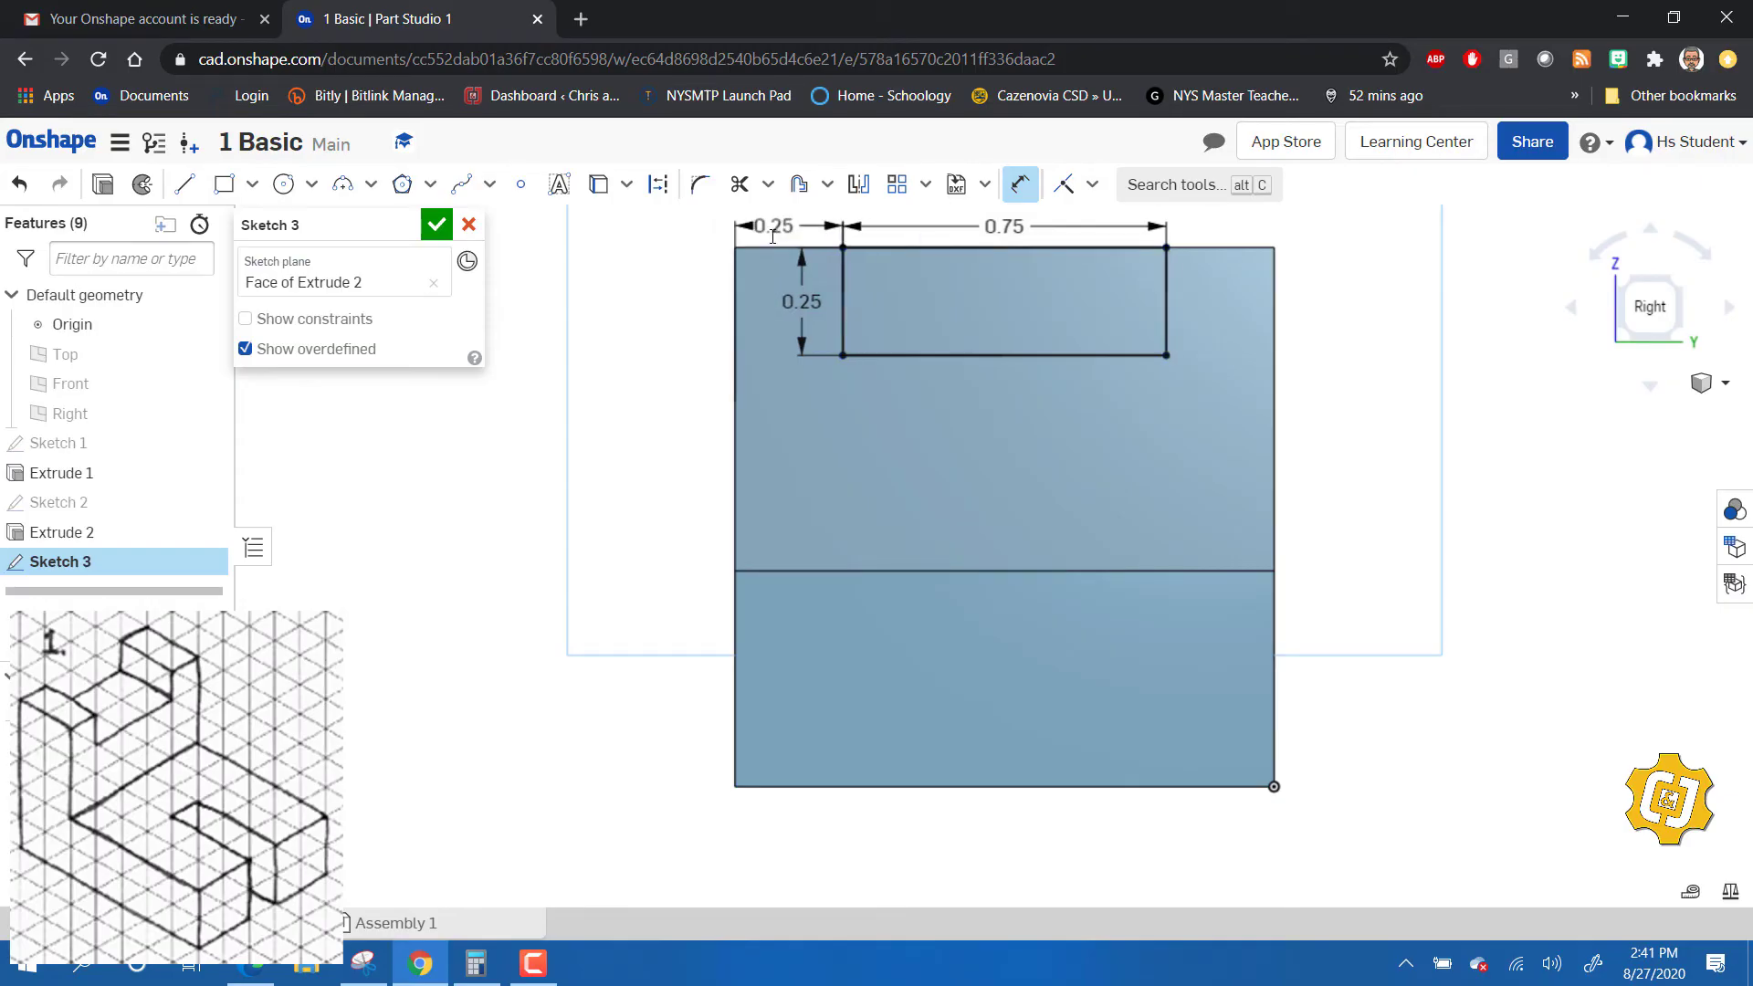
# - Accept Sketch 3 and cut the slot with a Remove extrude ending Up to next
pyautogui.click(437, 227)
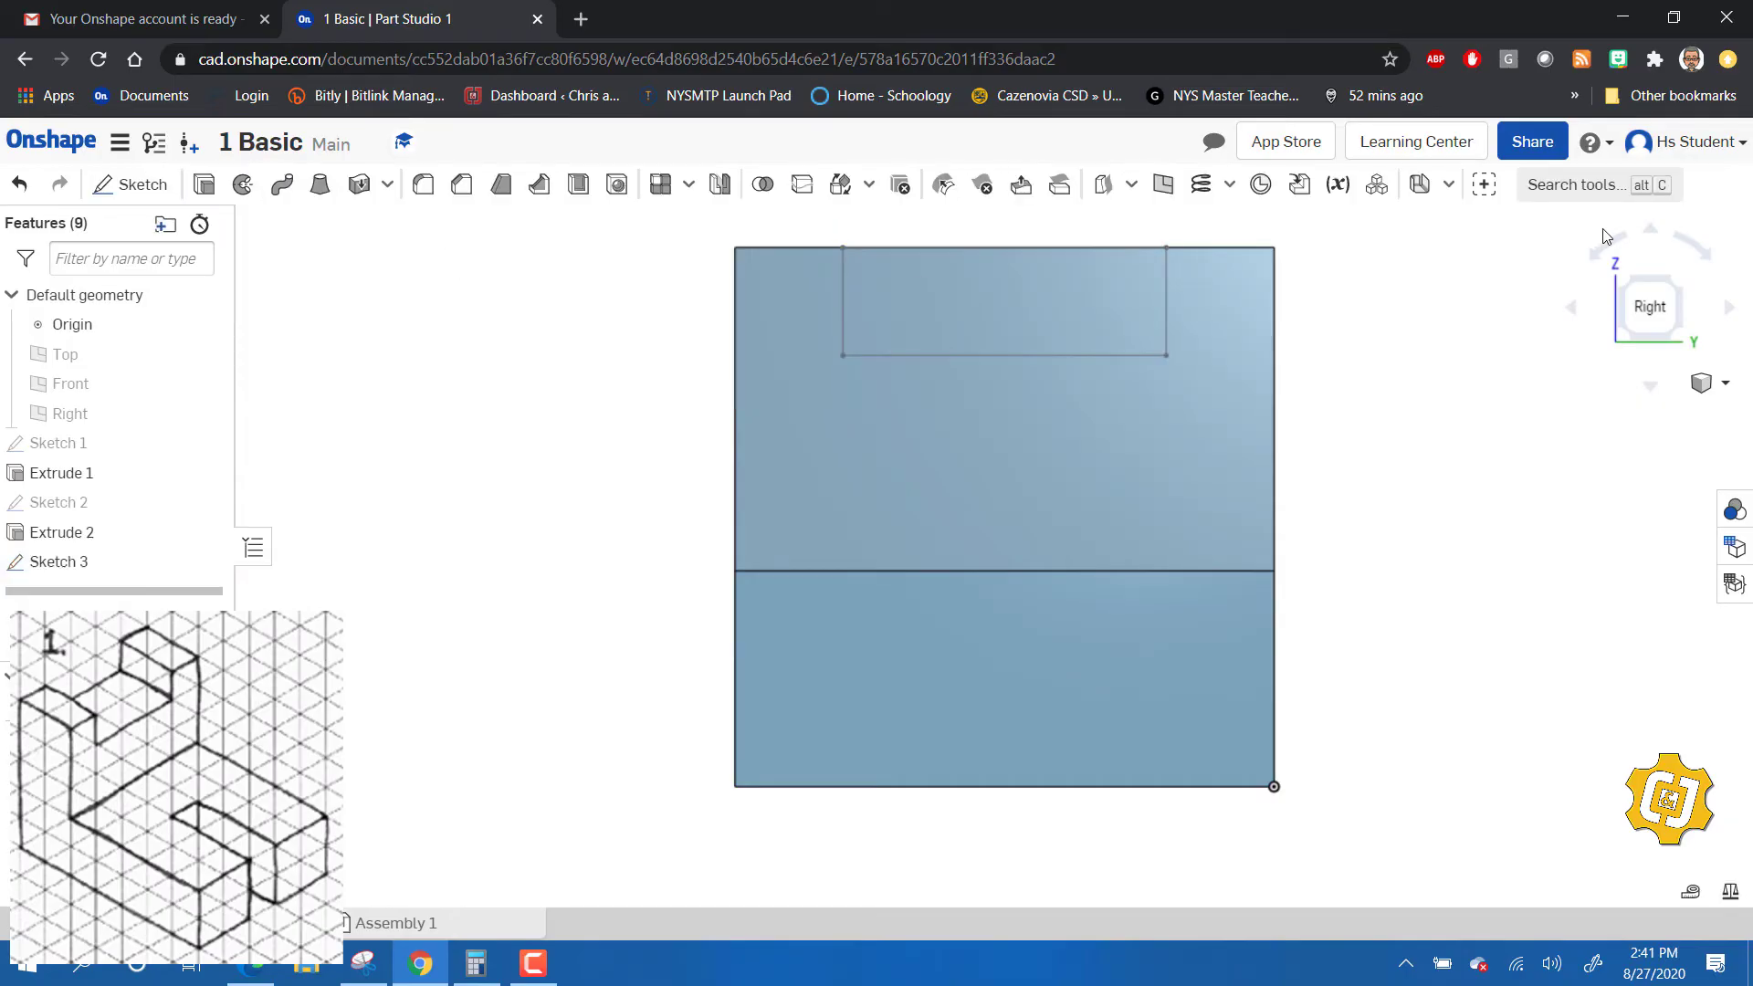
pyautogui.click(1629, 286)
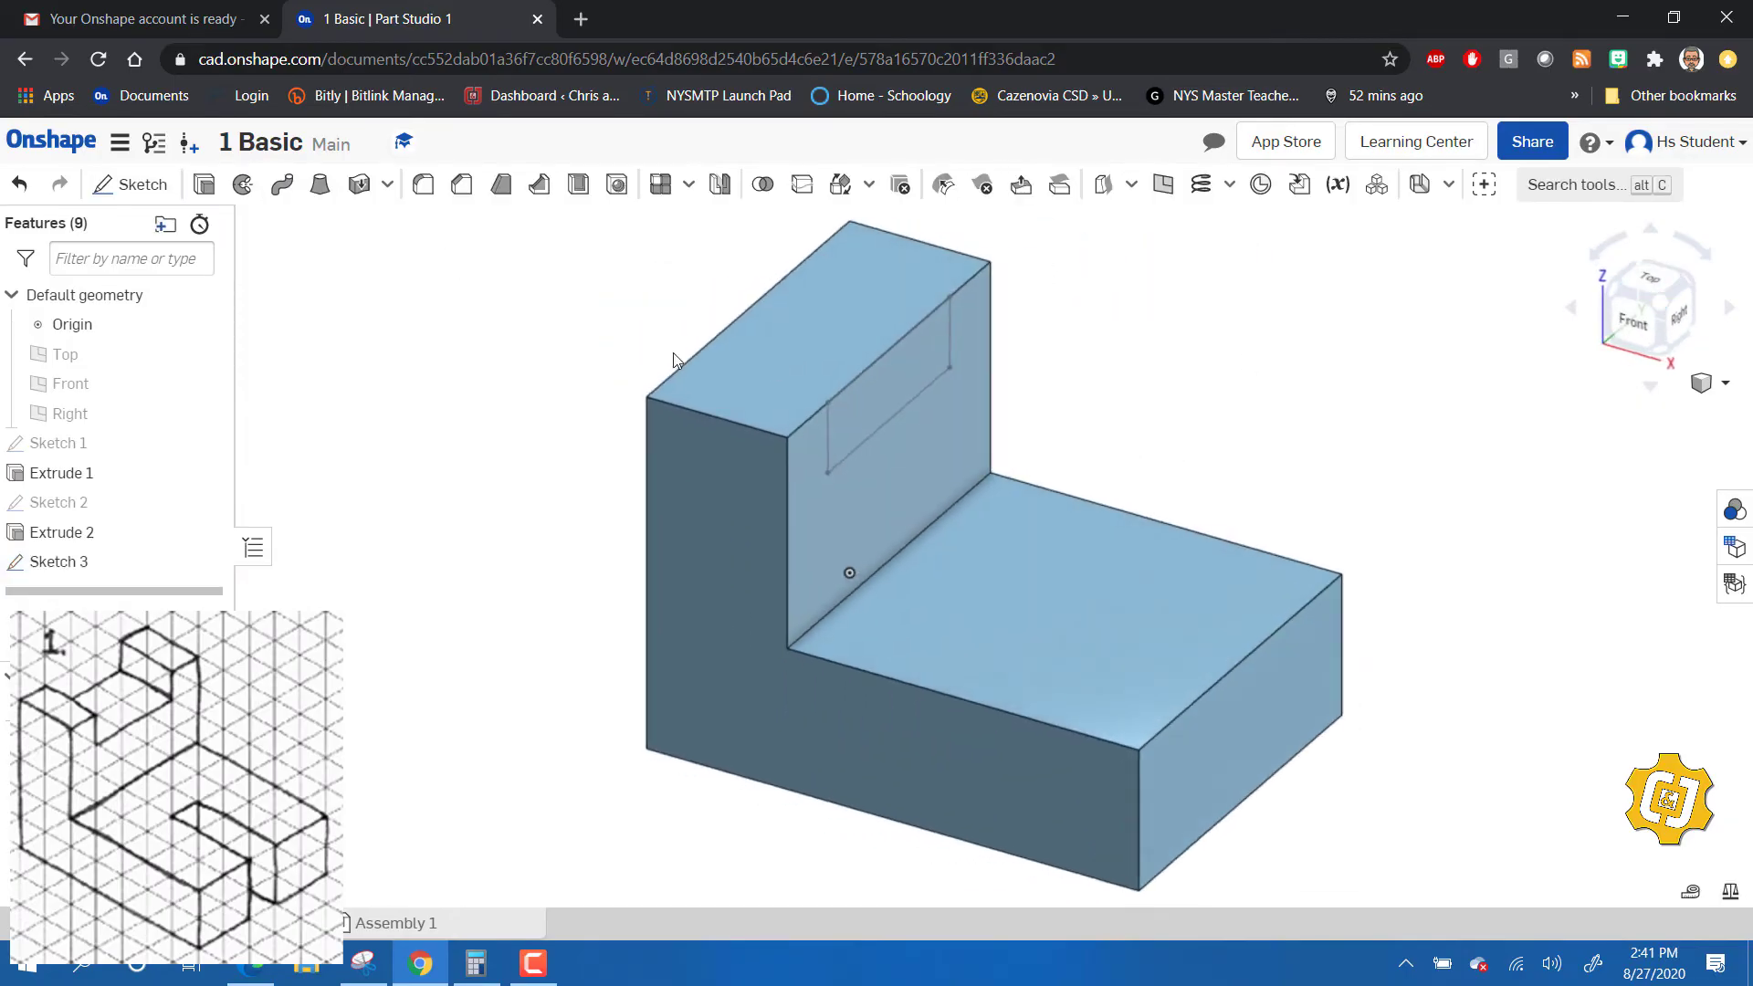
pyautogui.click(205, 184)
pyautogui.click(371, 291)
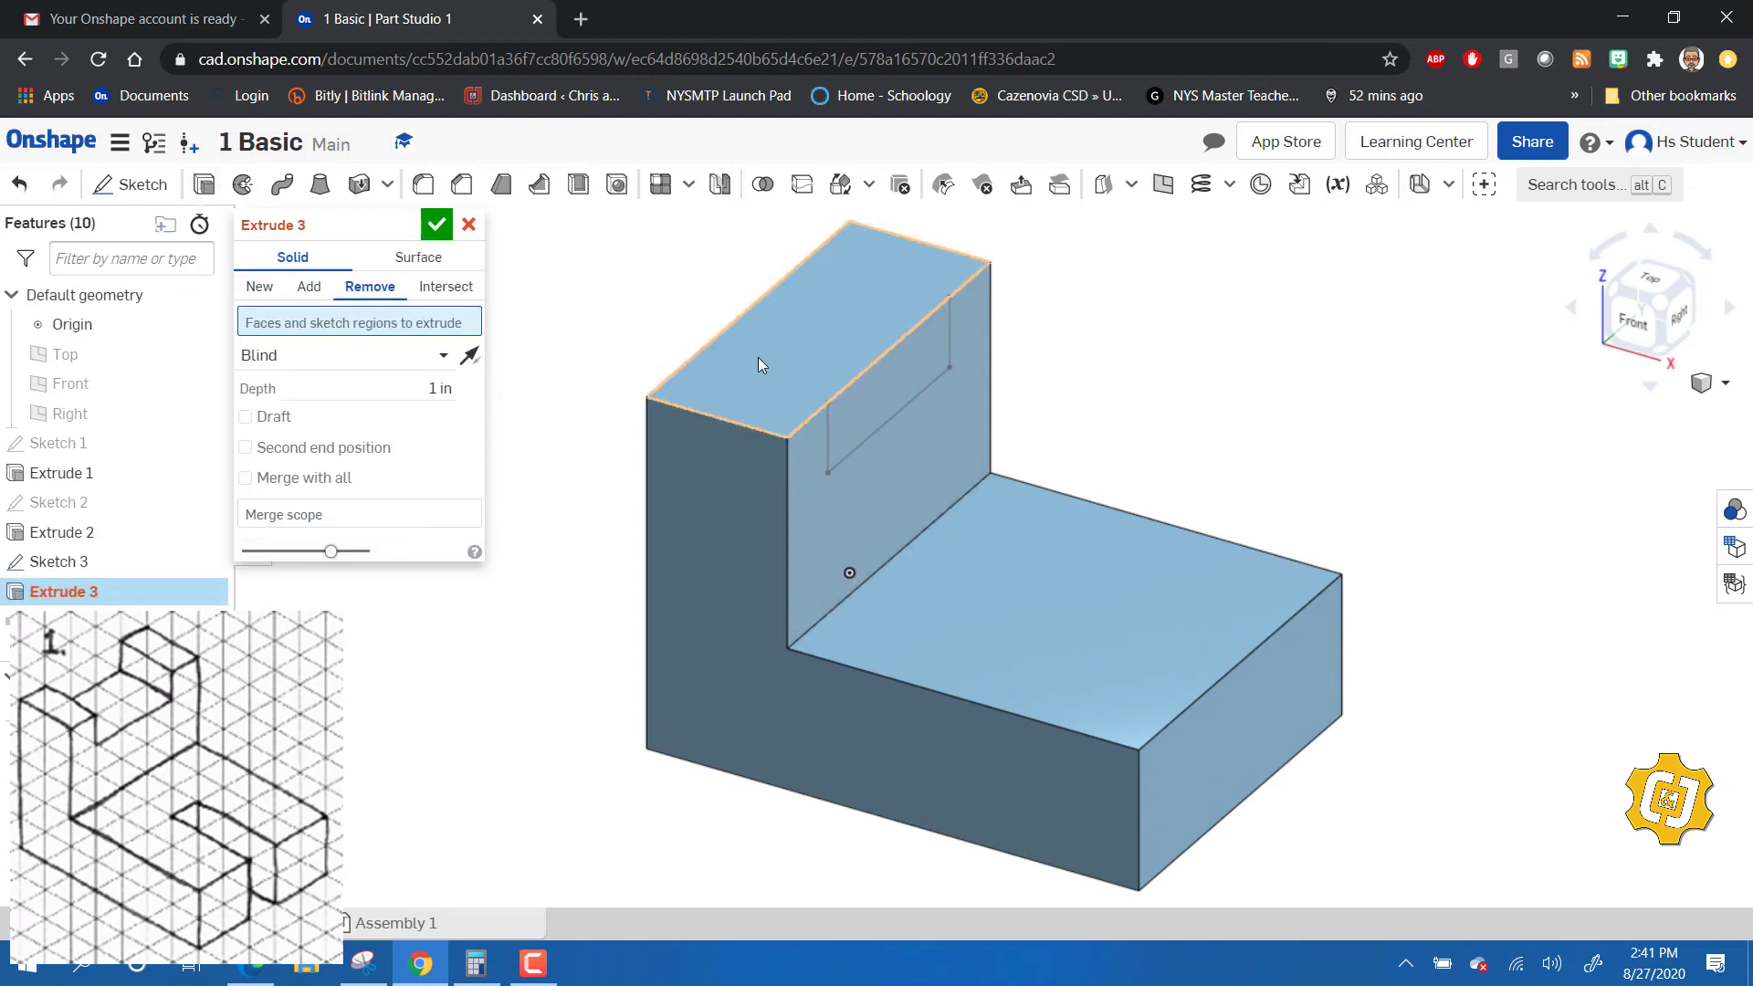
pyautogui.click(868, 410)
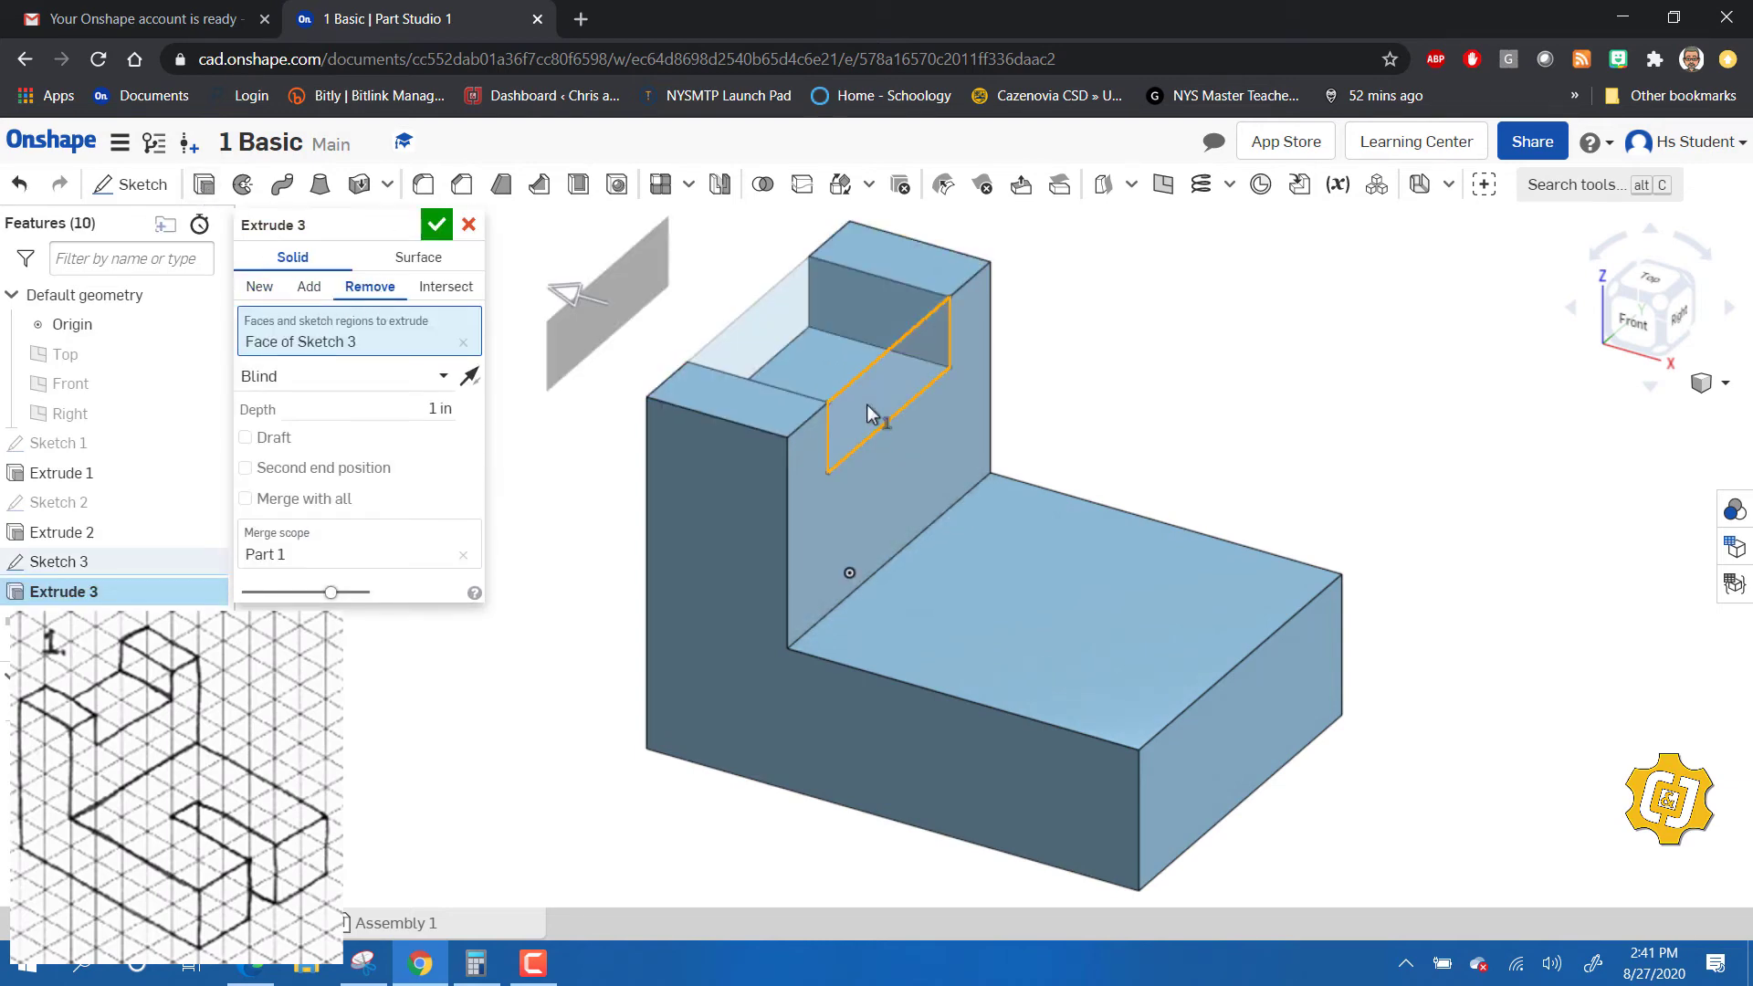
pyautogui.click(423, 378)
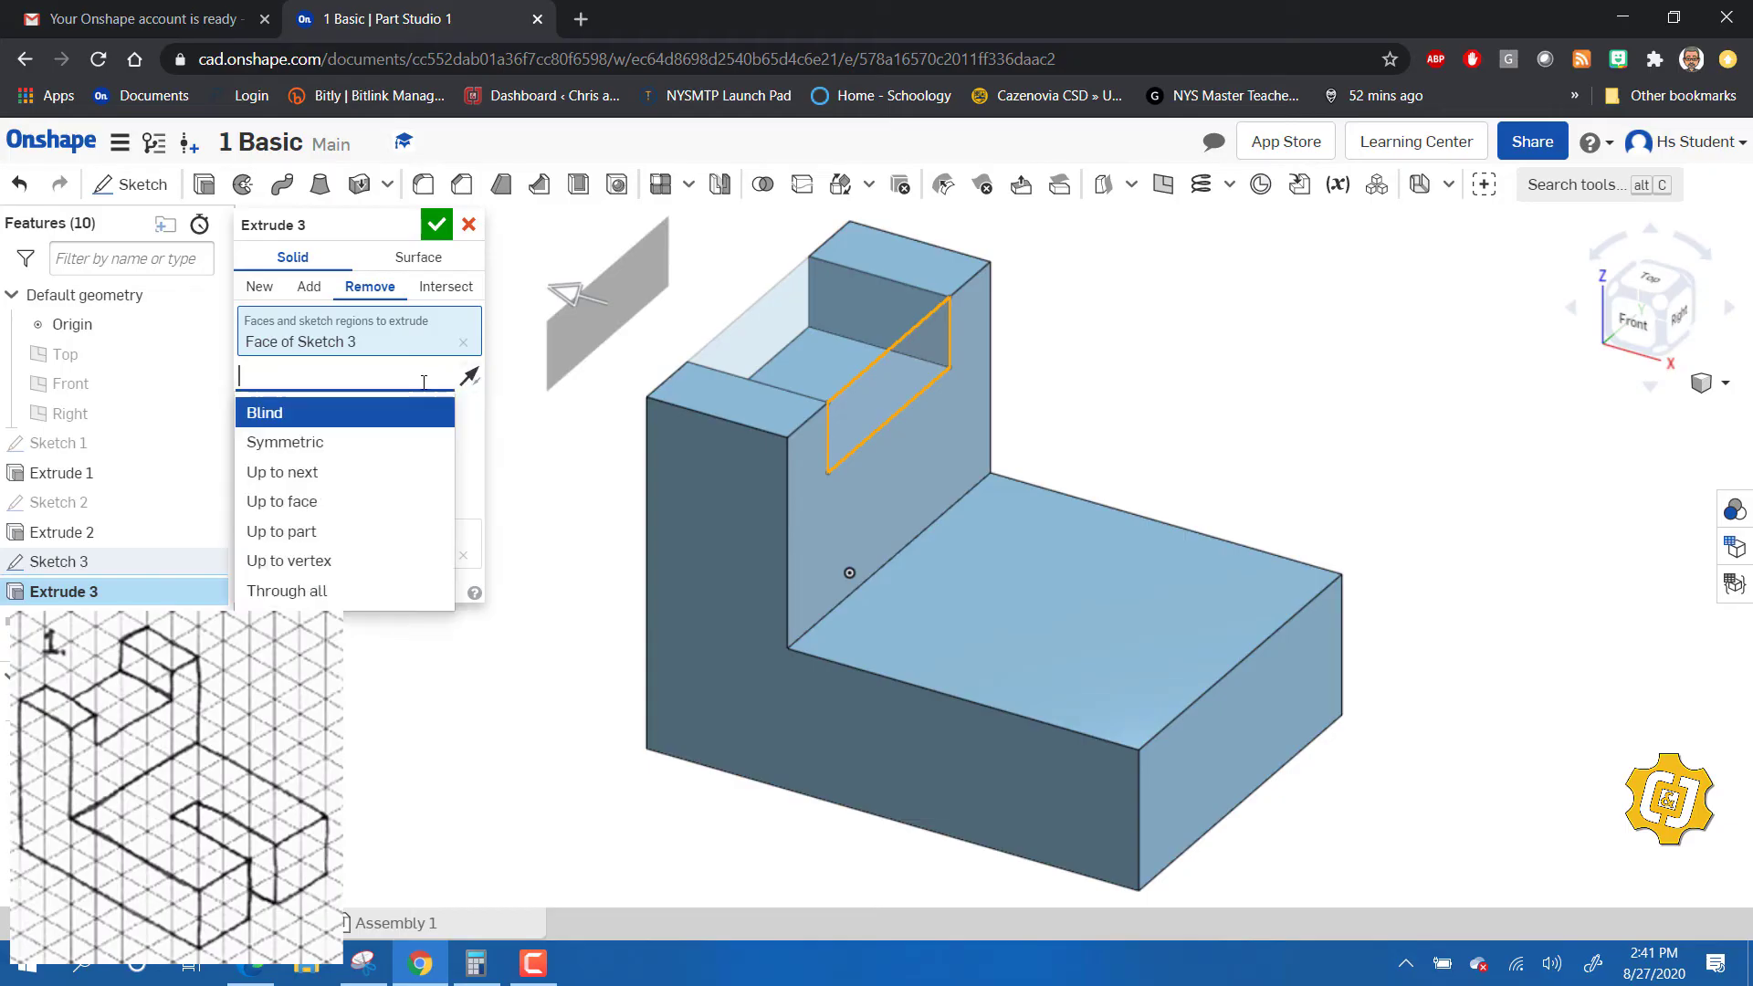
pyautogui.click(341, 482)
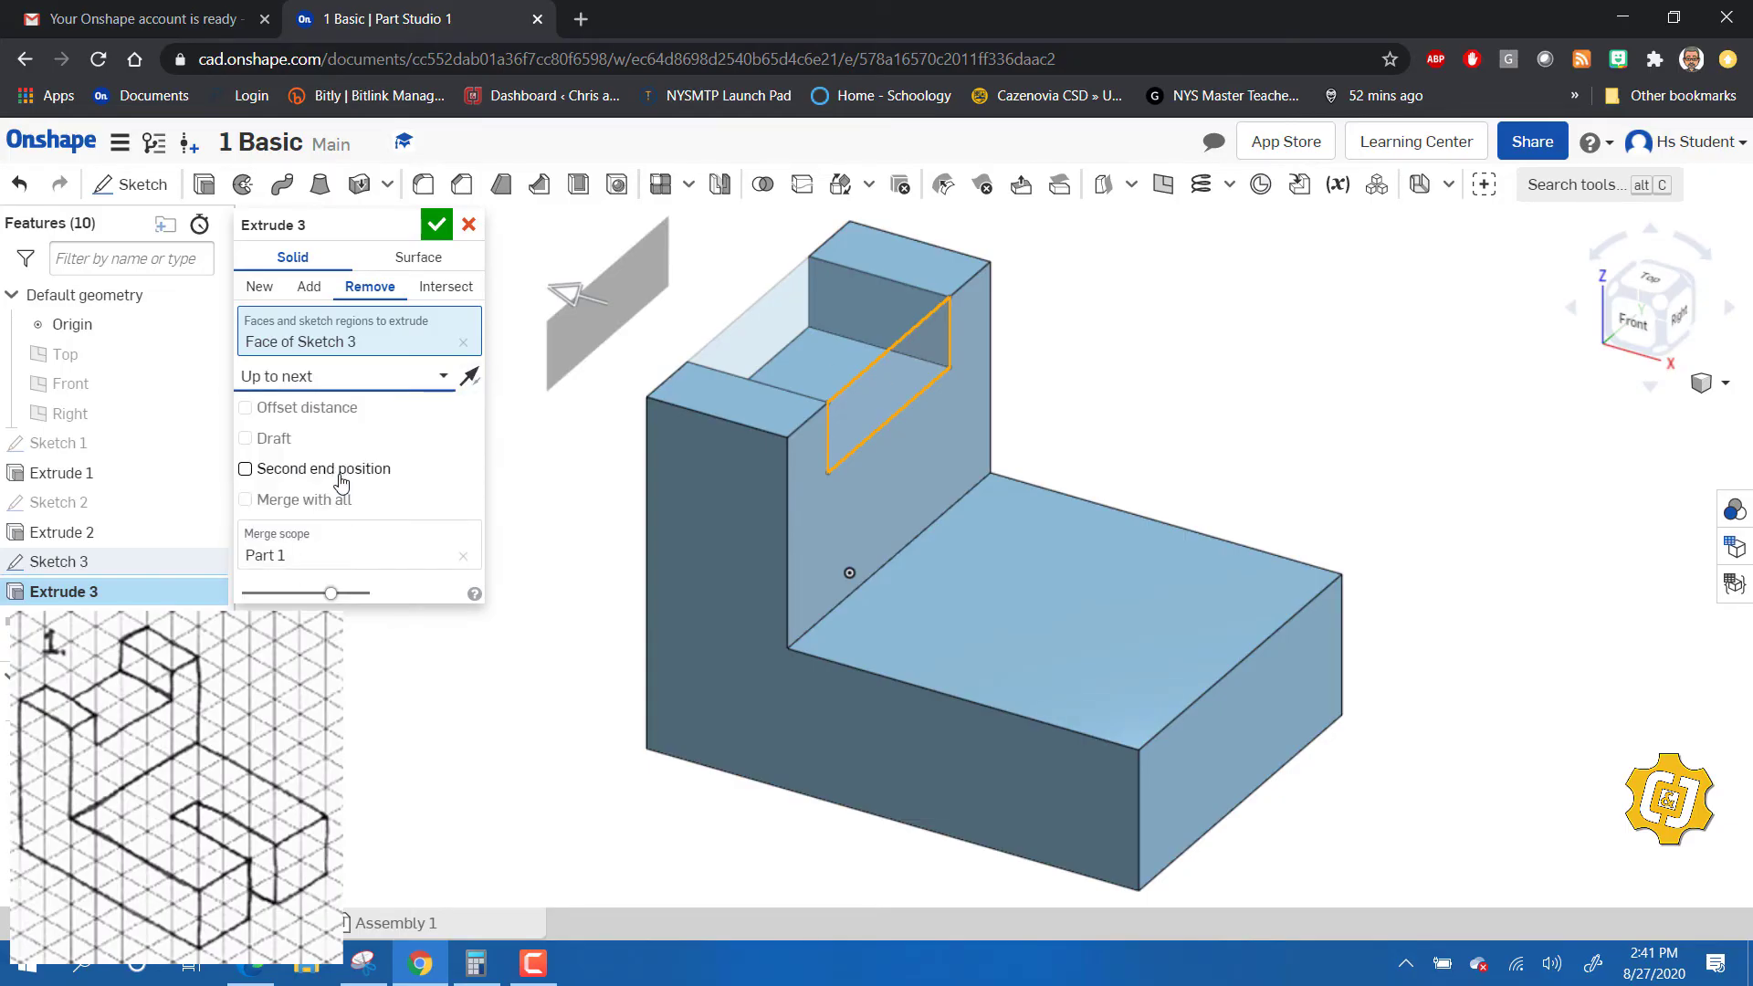
pyautogui.click(436, 225)
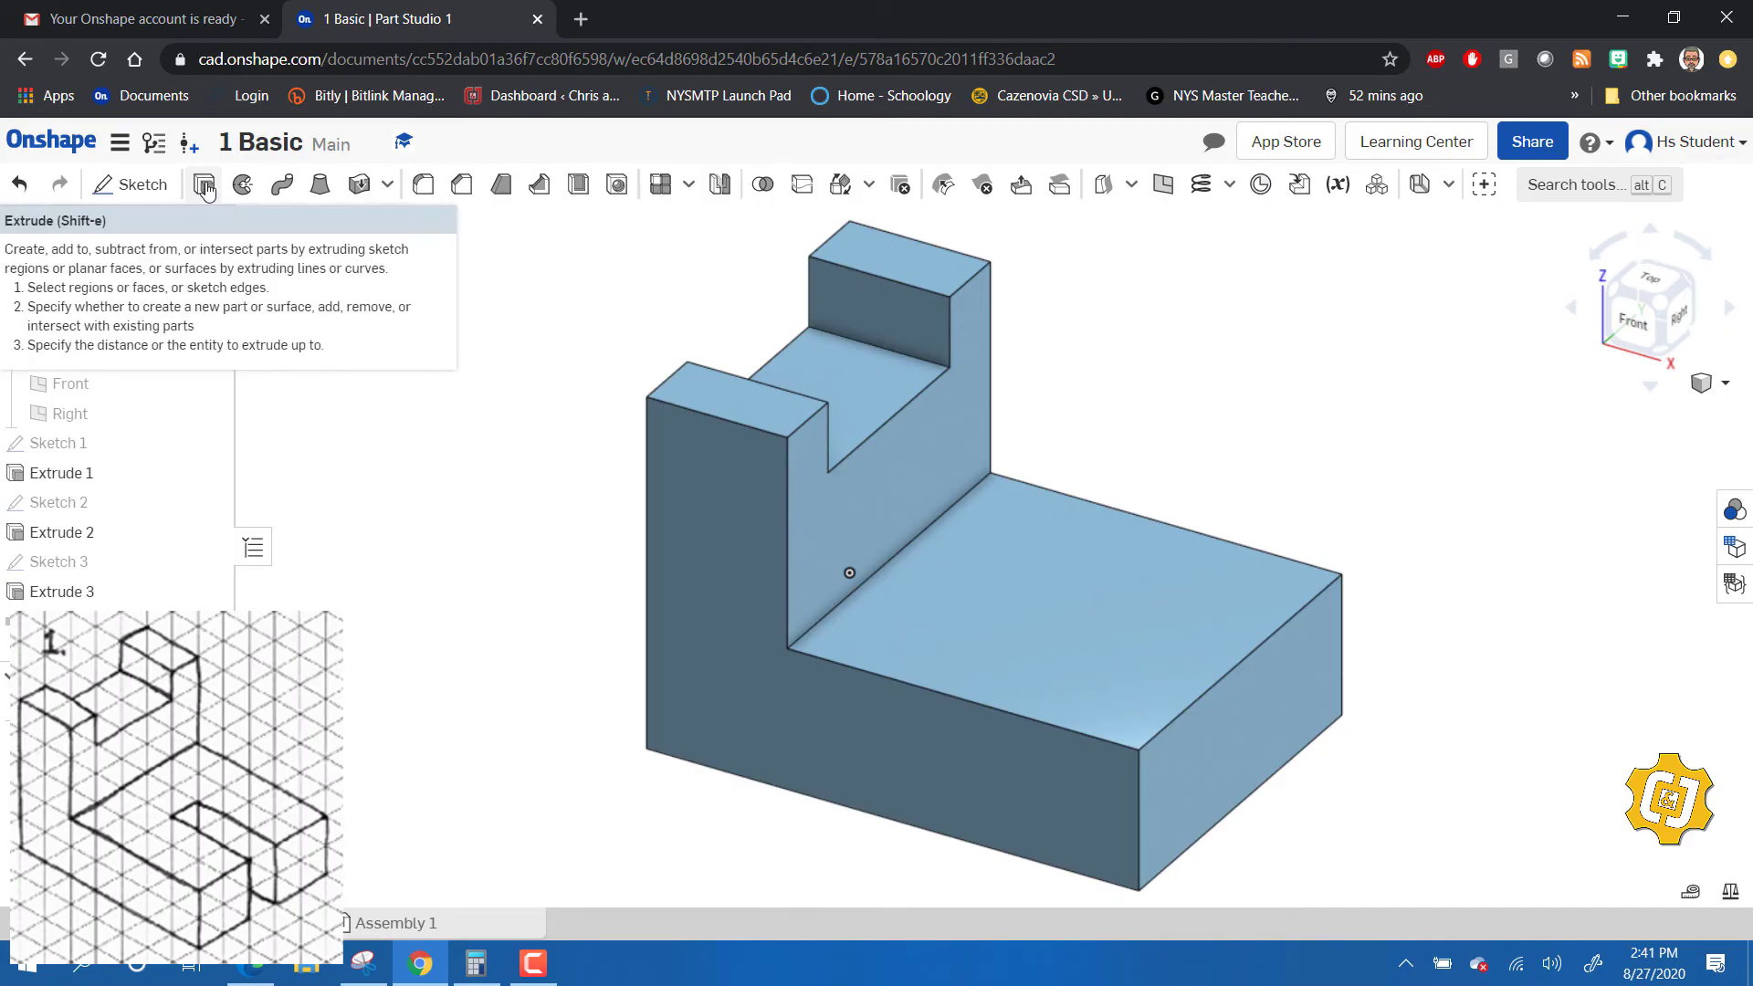
# - Start Sketch 4 on the base's end face and view it head-on
pyautogui.click(128, 185)
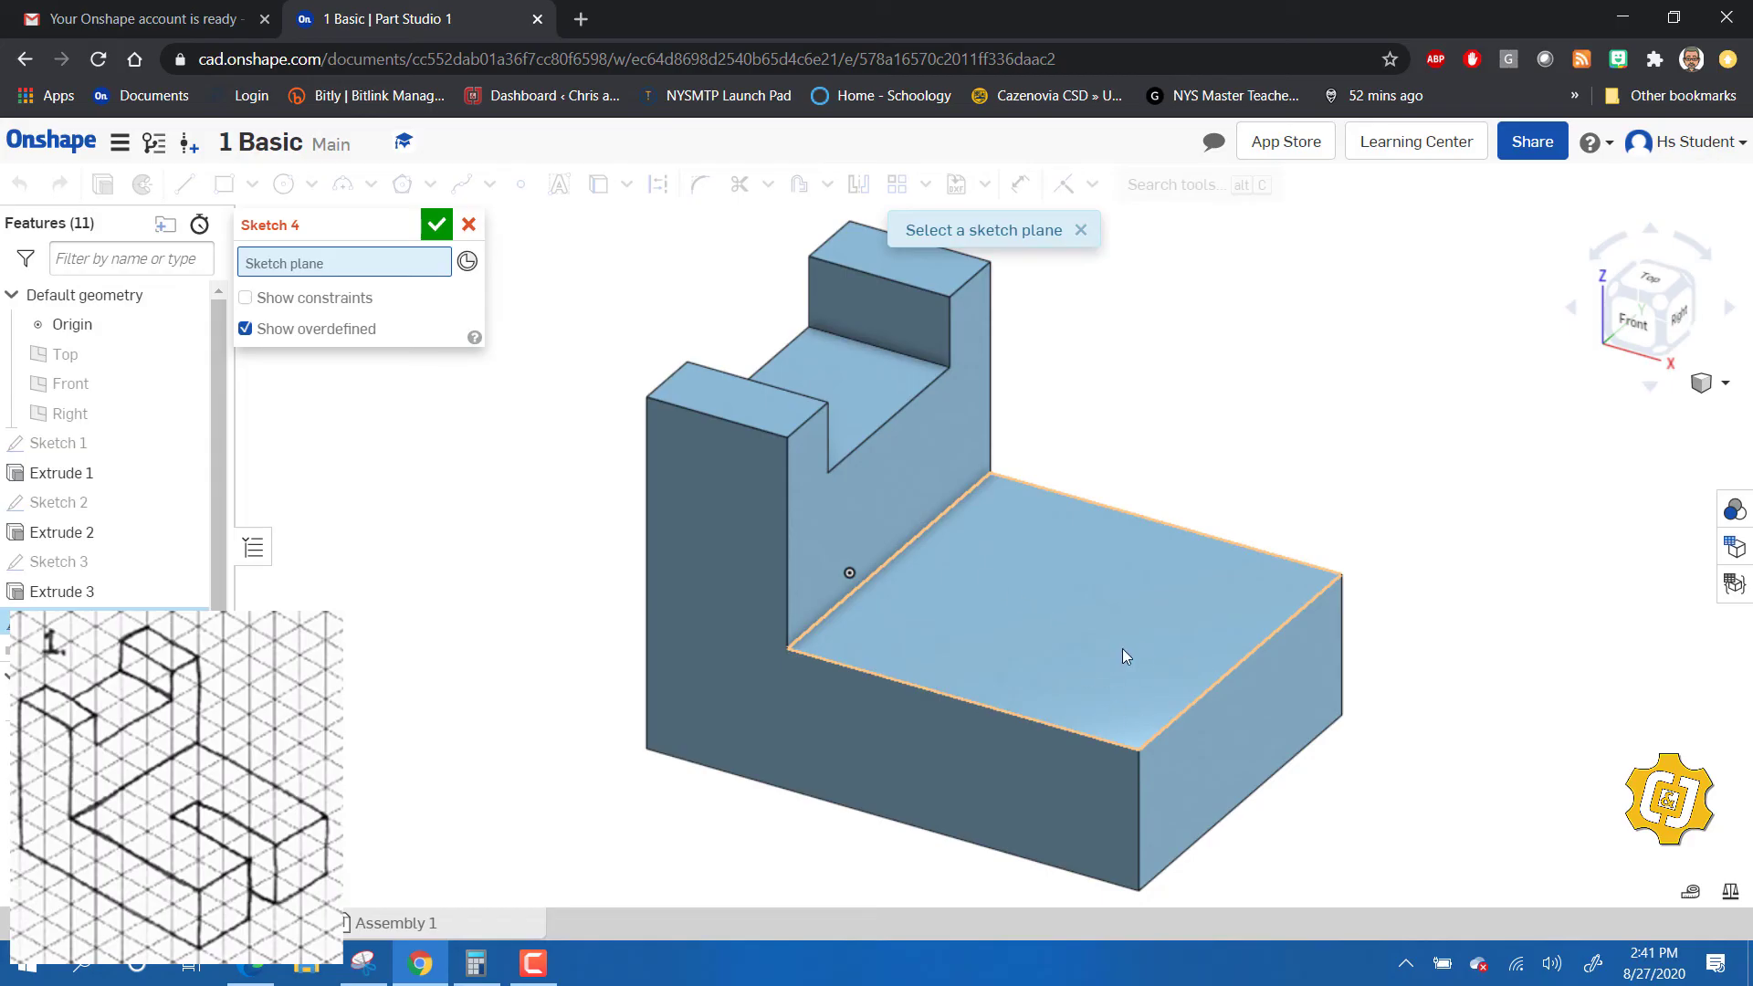
pyautogui.click(1242, 724)
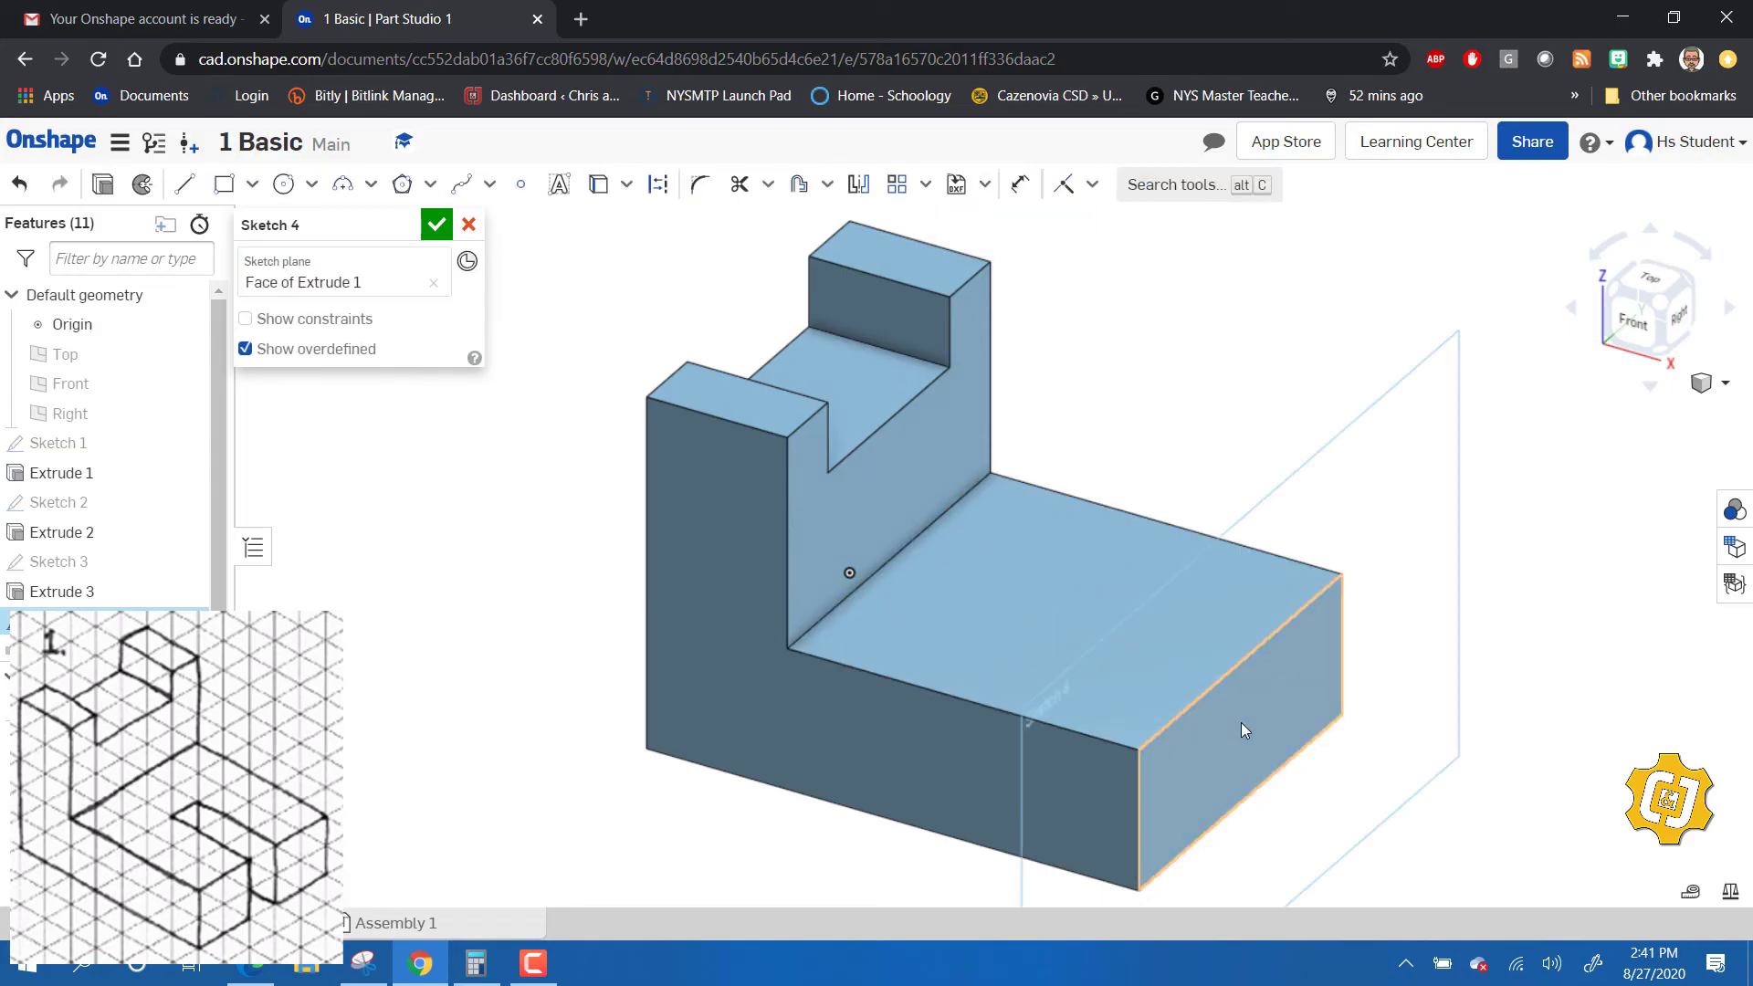
pyautogui.click(1676, 320)
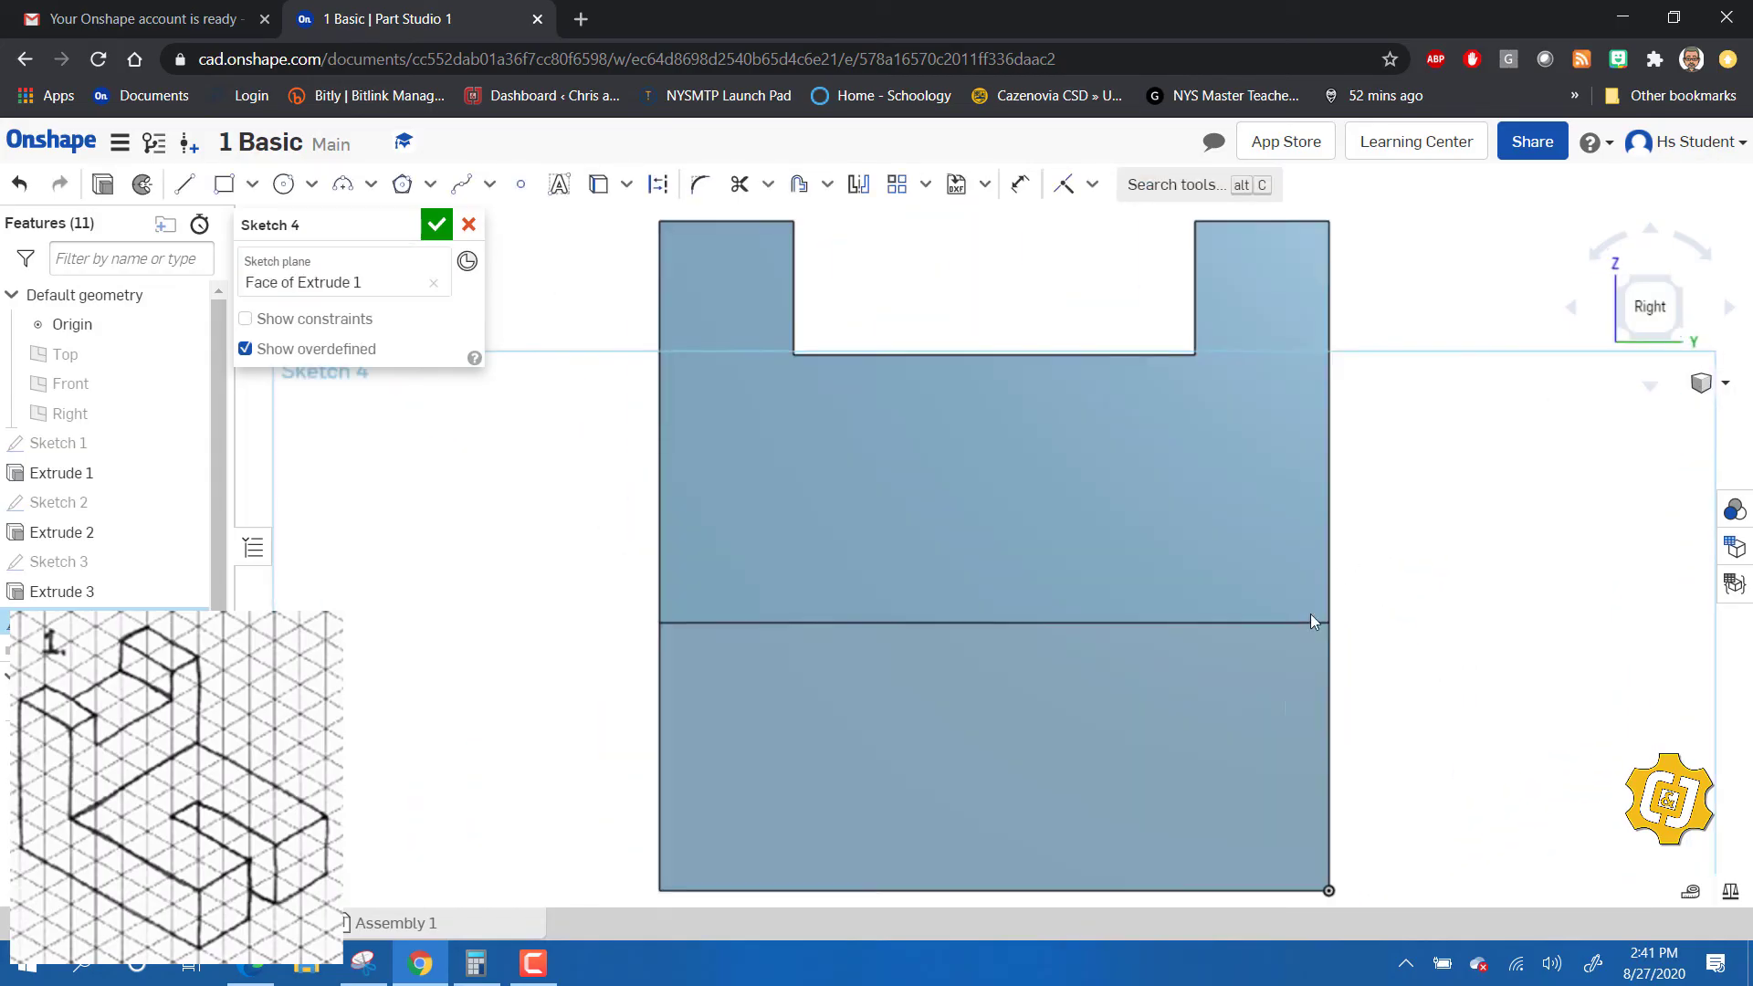
pyautogui.scroll(-3, 1129, 774)
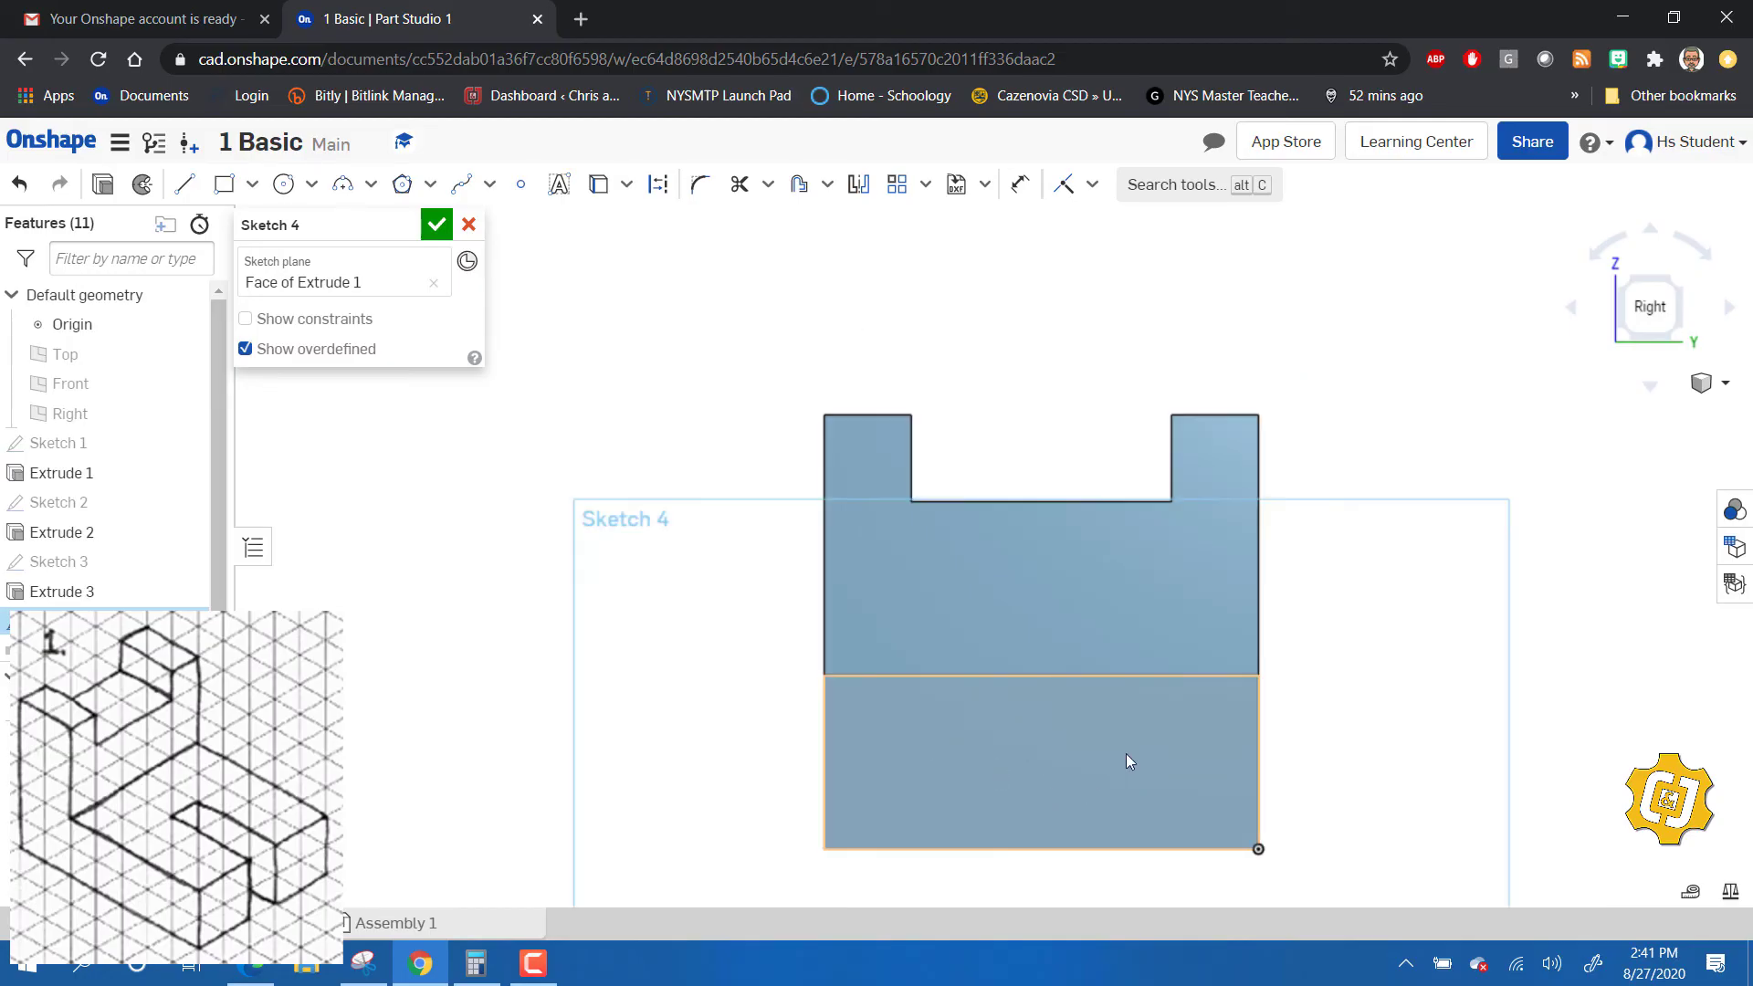
# - Draw a 0.25-wide rectangle from the base's horizontal edge down to the bottom edge
pyautogui.click(224, 183)
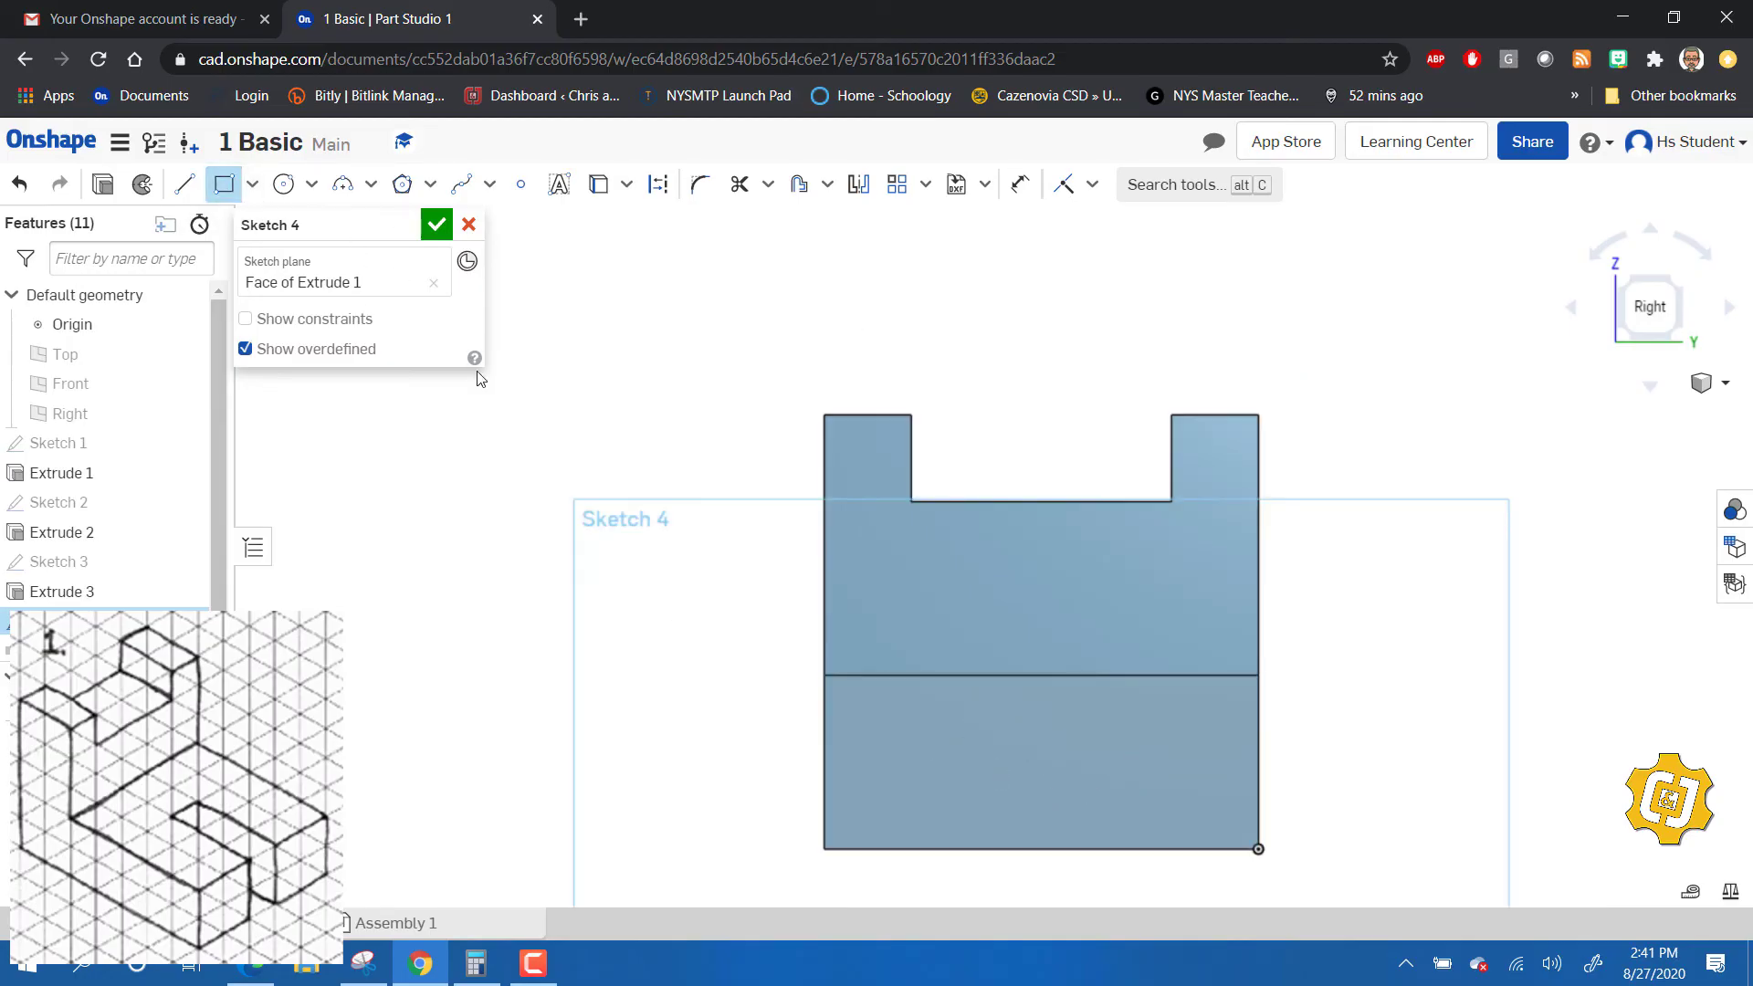
pyautogui.click(992, 676)
pyautogui.click(1069, 847)
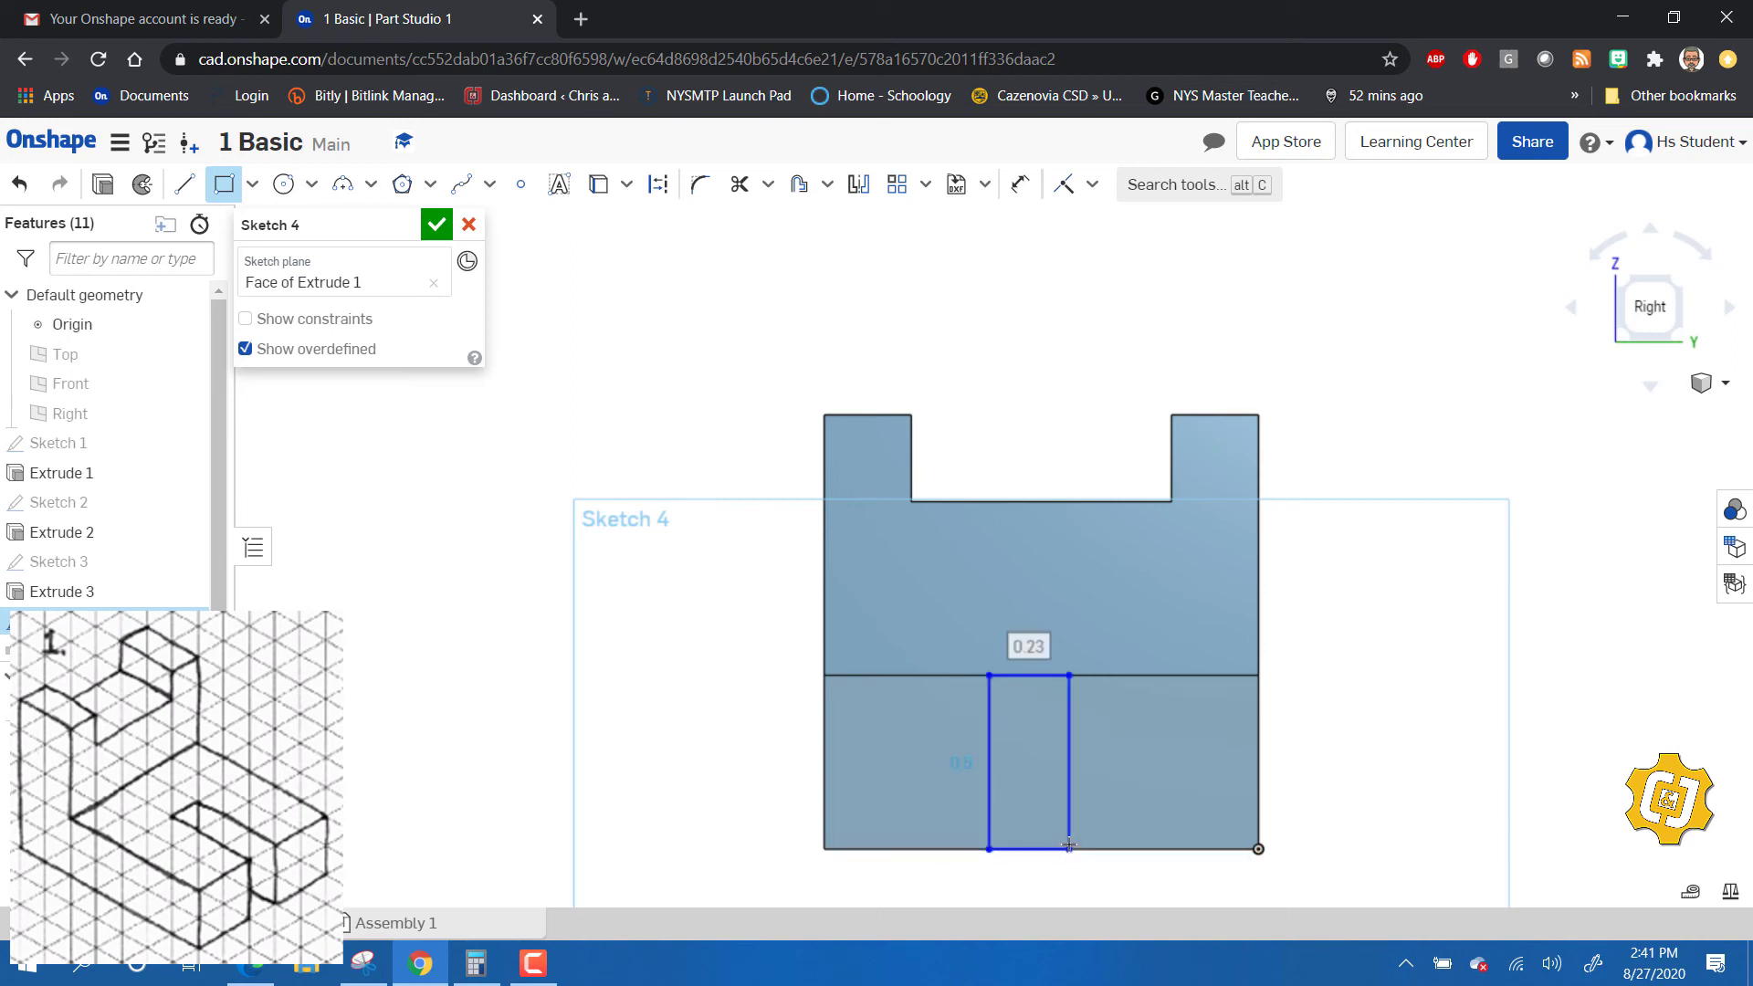
pyautogui.click(1065, 644)
pyautogui.write('.25')
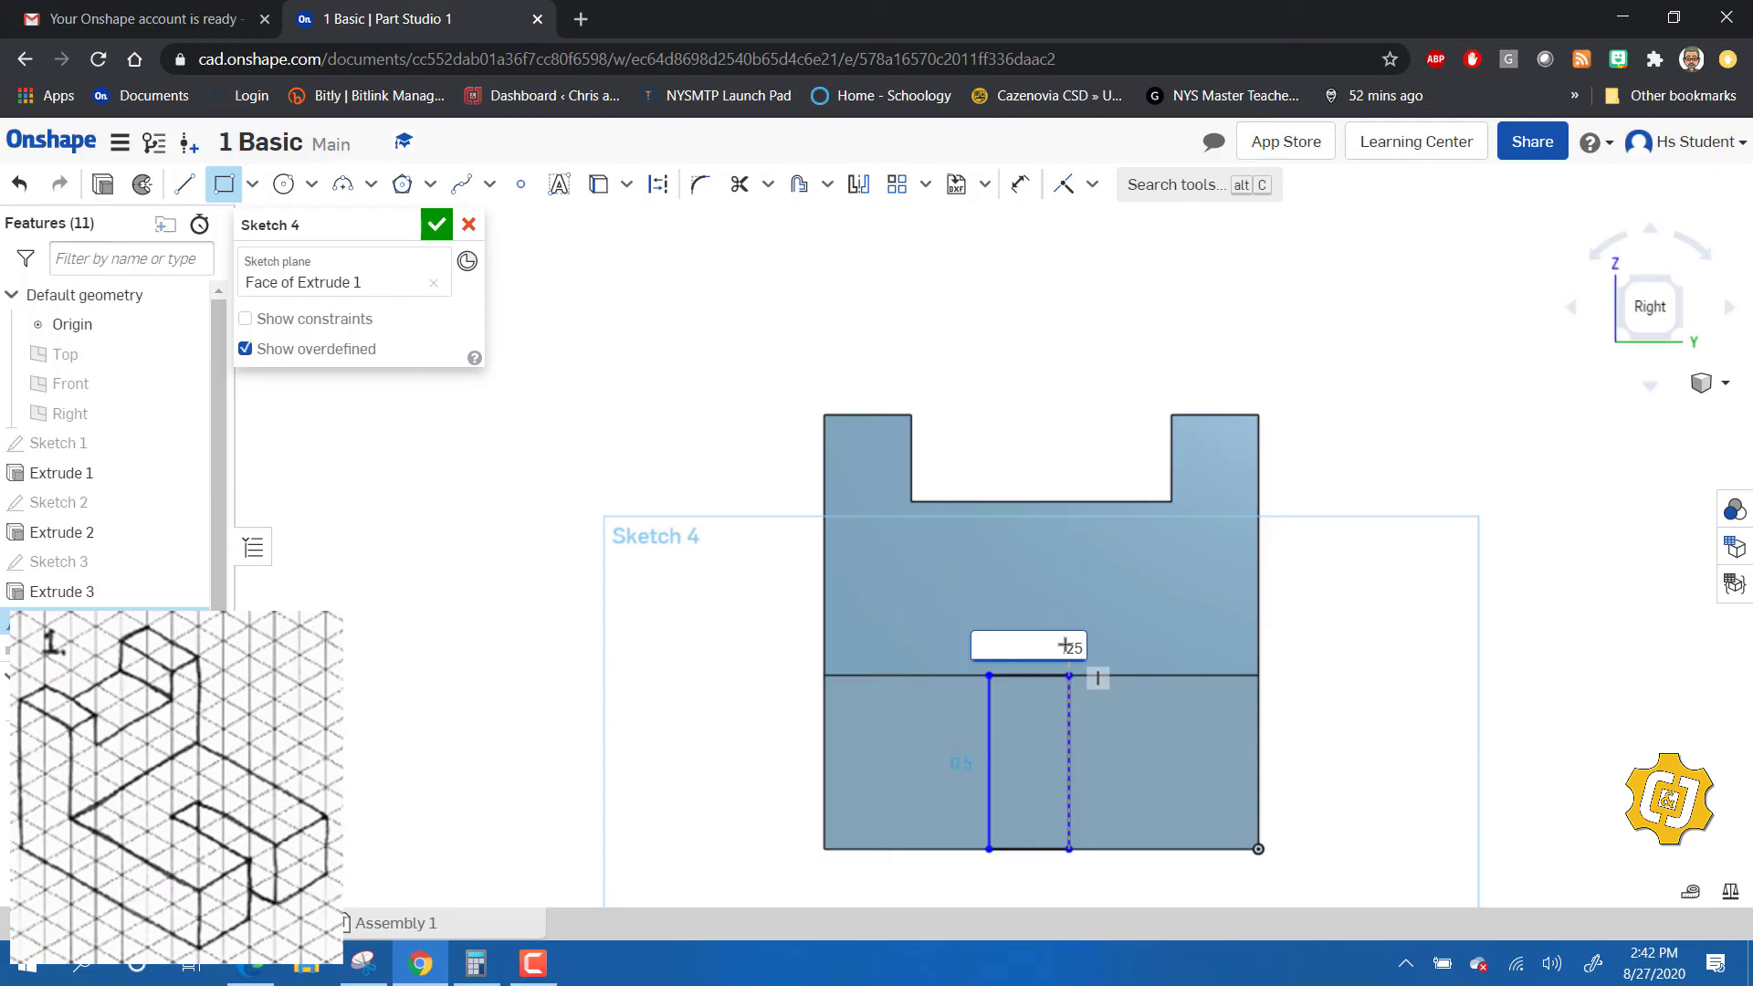
pyautogui.press('Return')
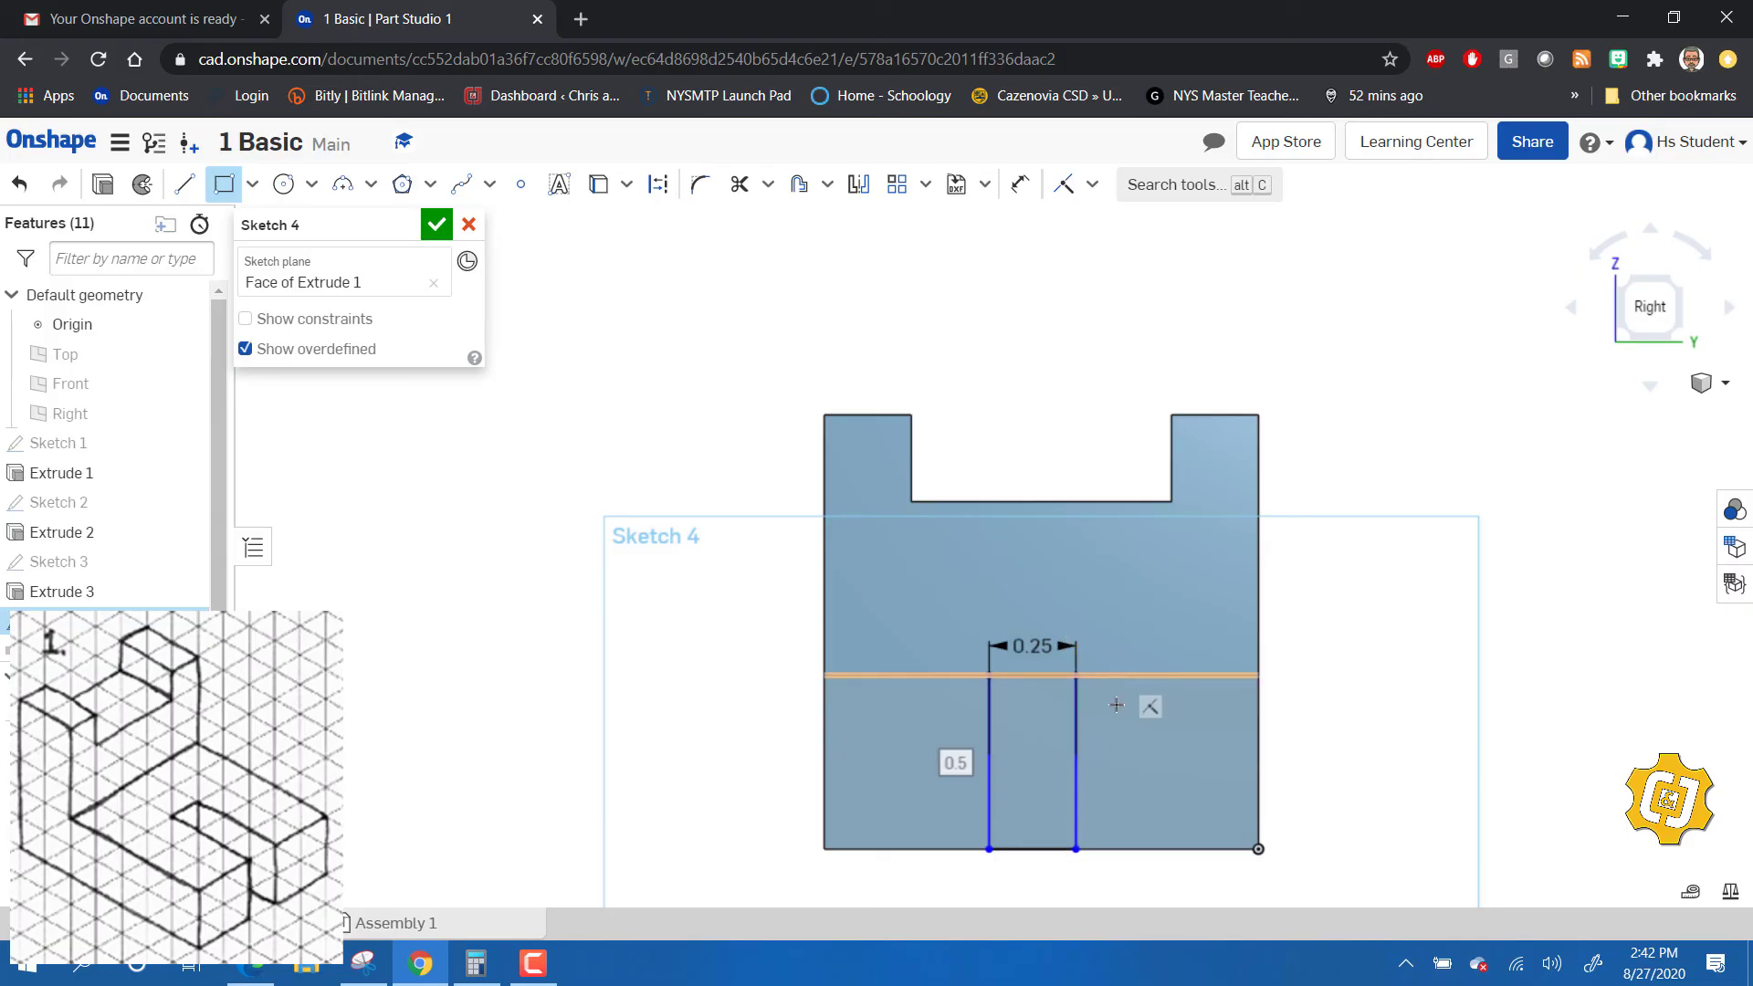
# - Place the rectangle 0.5 from the face's left edge, then return to the isometric view
pyautogui.scroll(-1, 1064, 817)
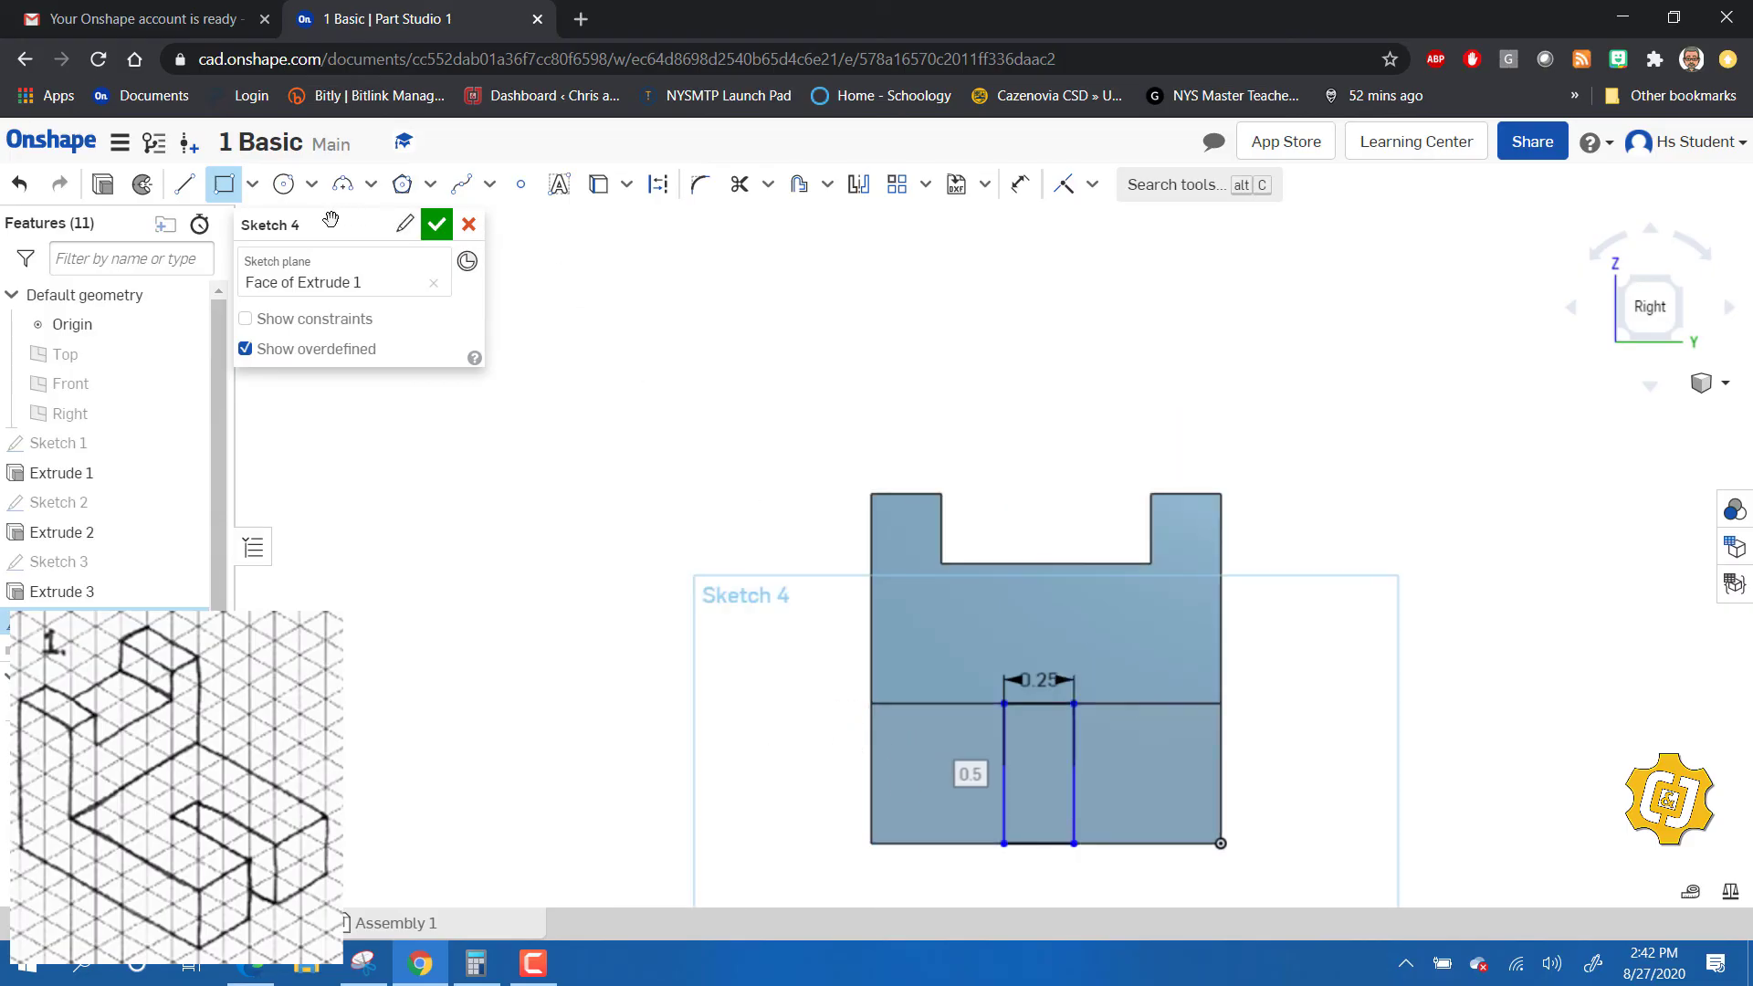
pyautogui.click(1021, 184)
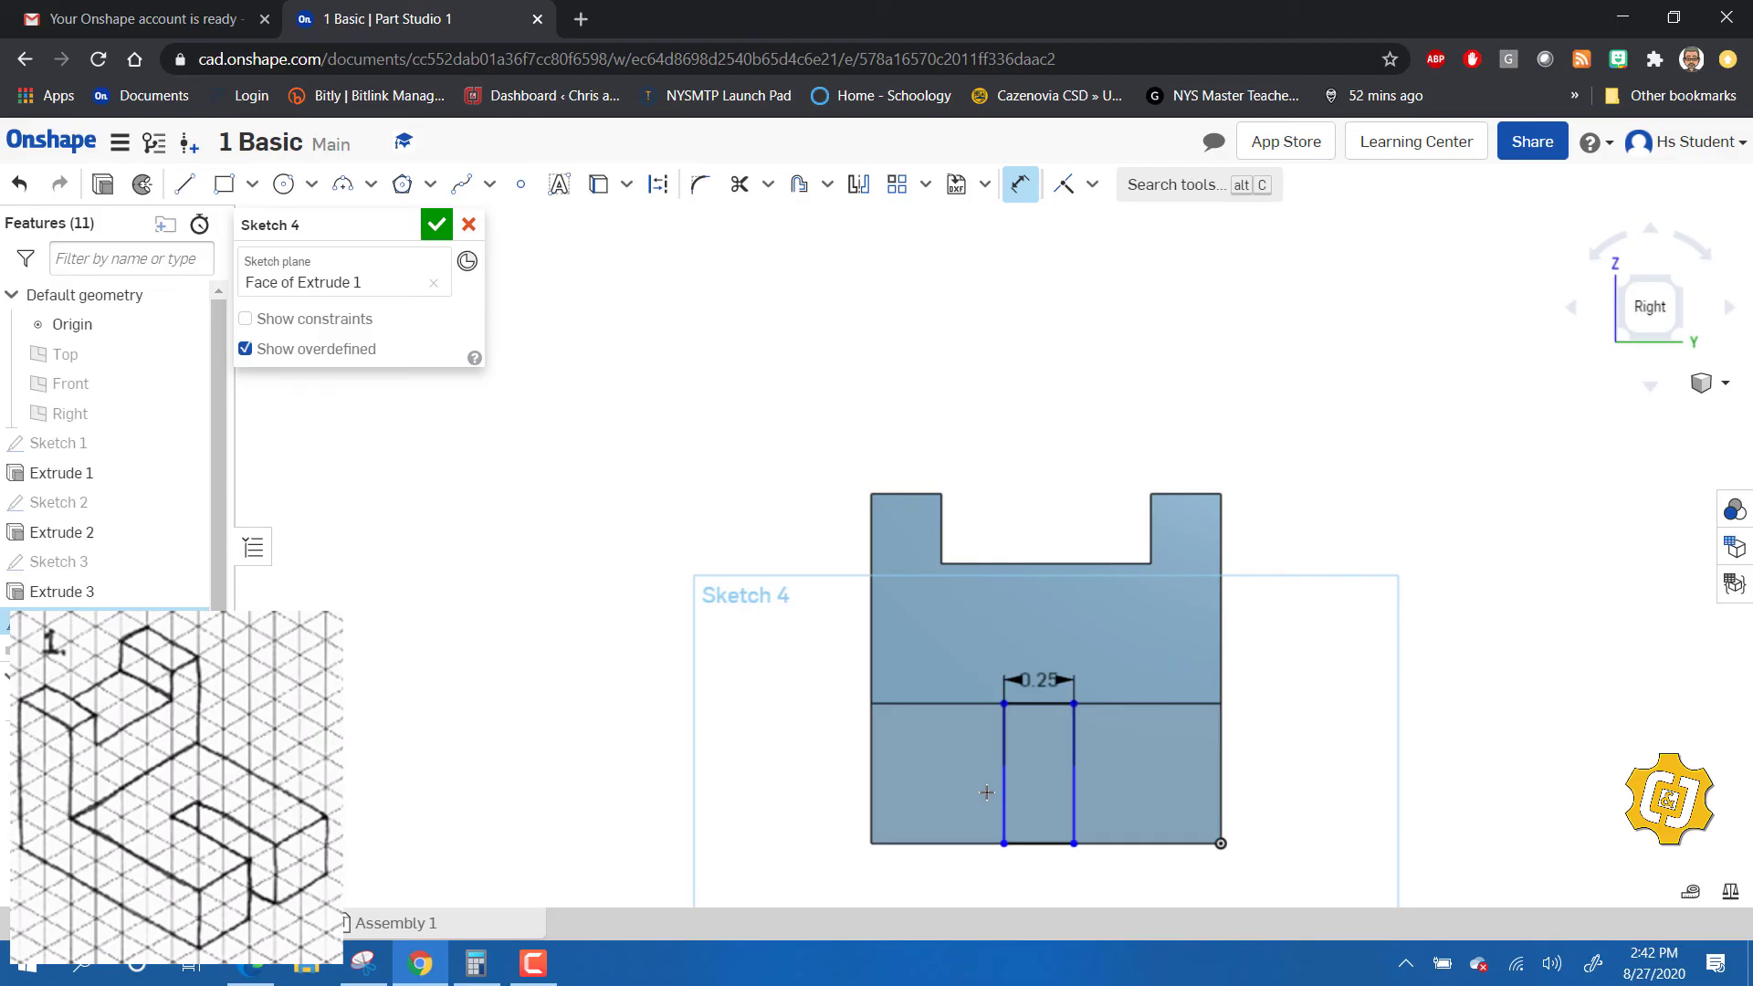
pyautogui.click(1005, 776)
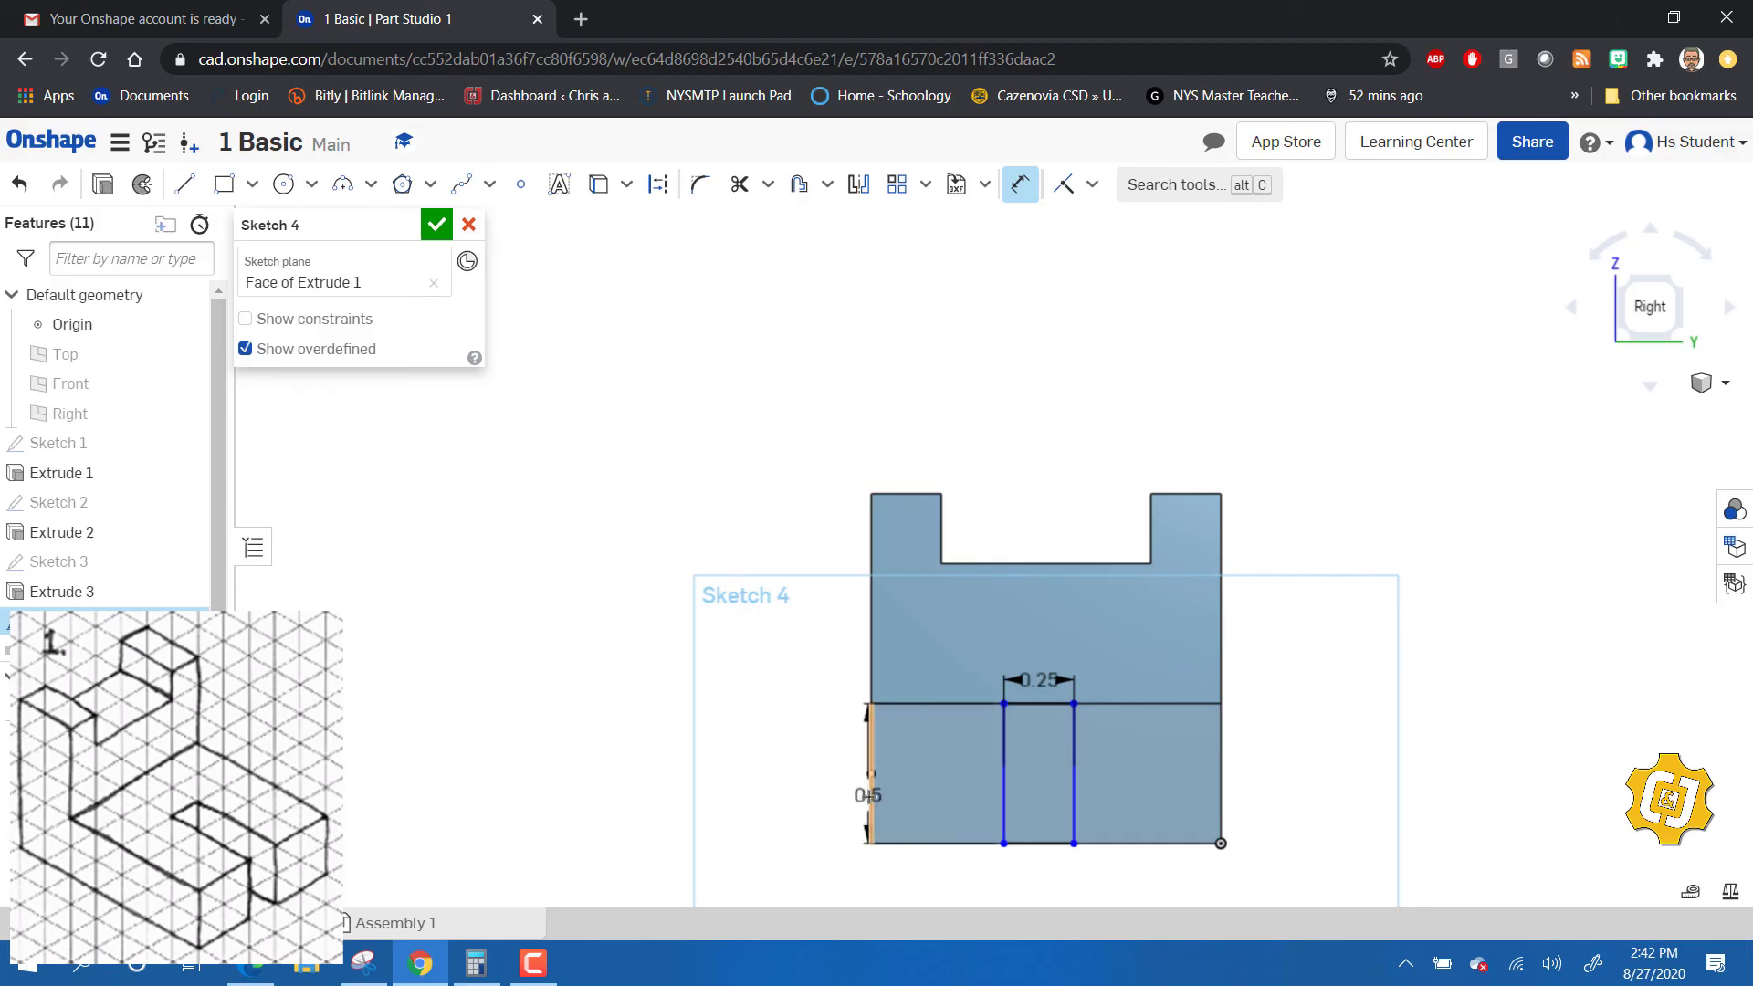
pyautogui.click(872, 789)
pyautogui.click(932, 672)
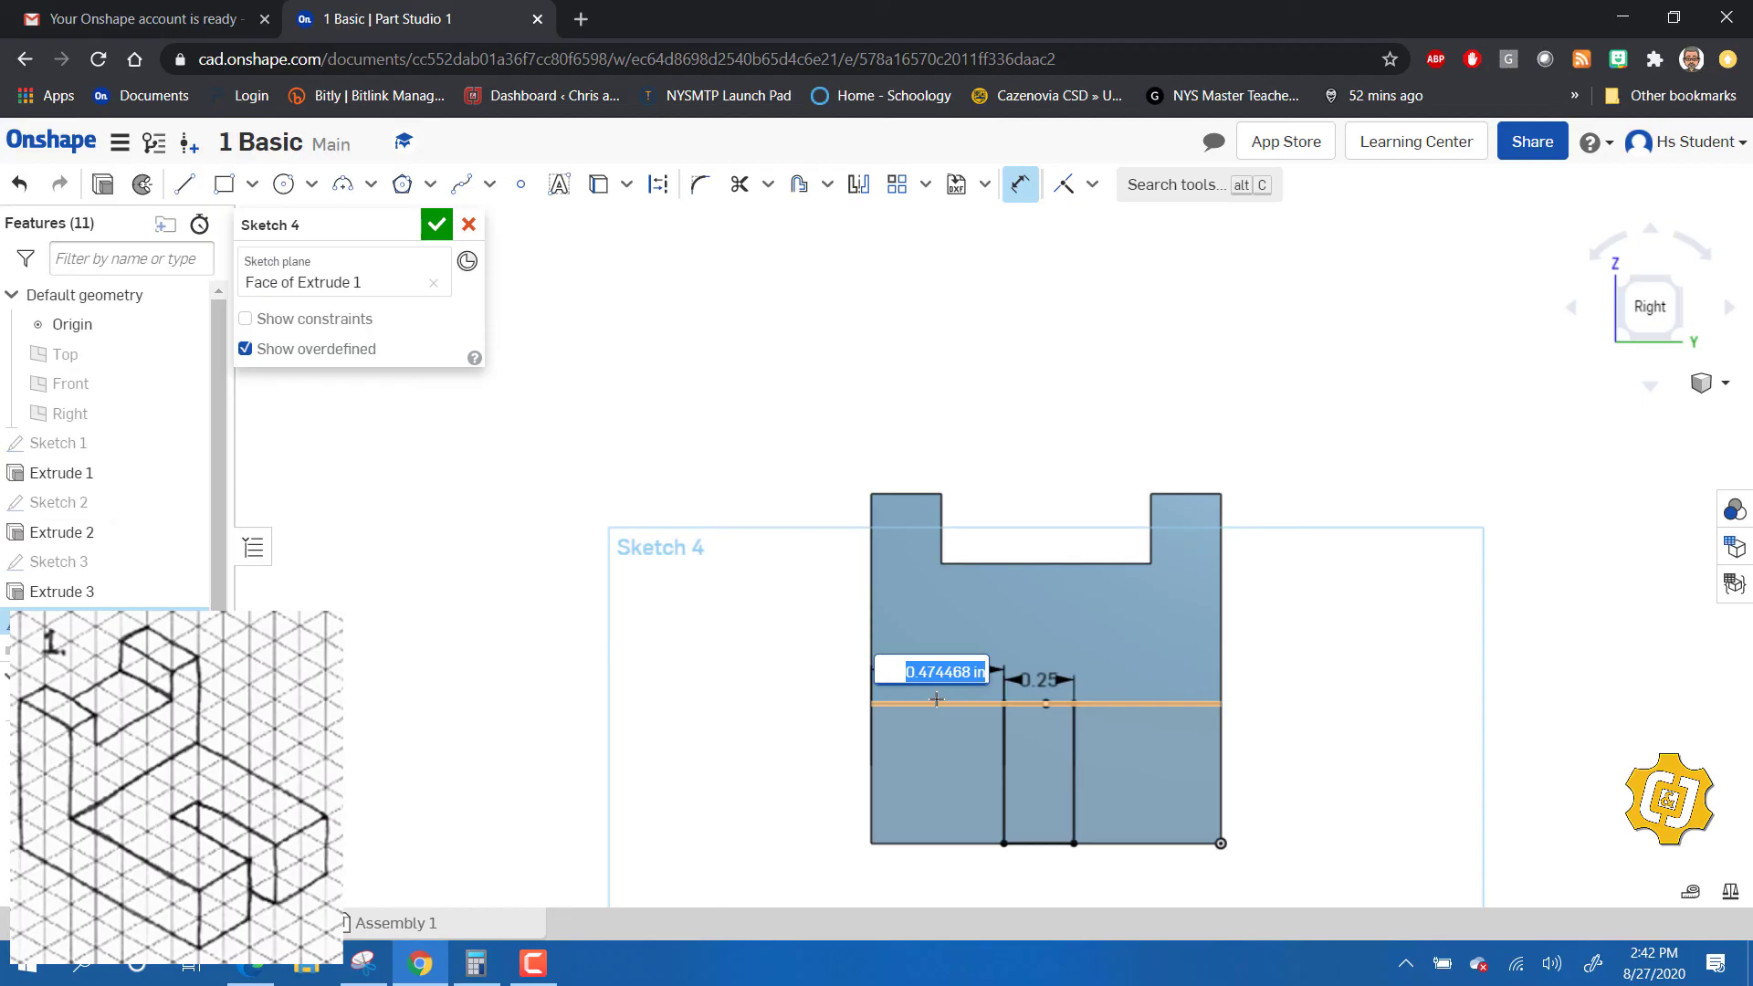
pyautogui.press('BackSpace')
pyautogui.write('.5')
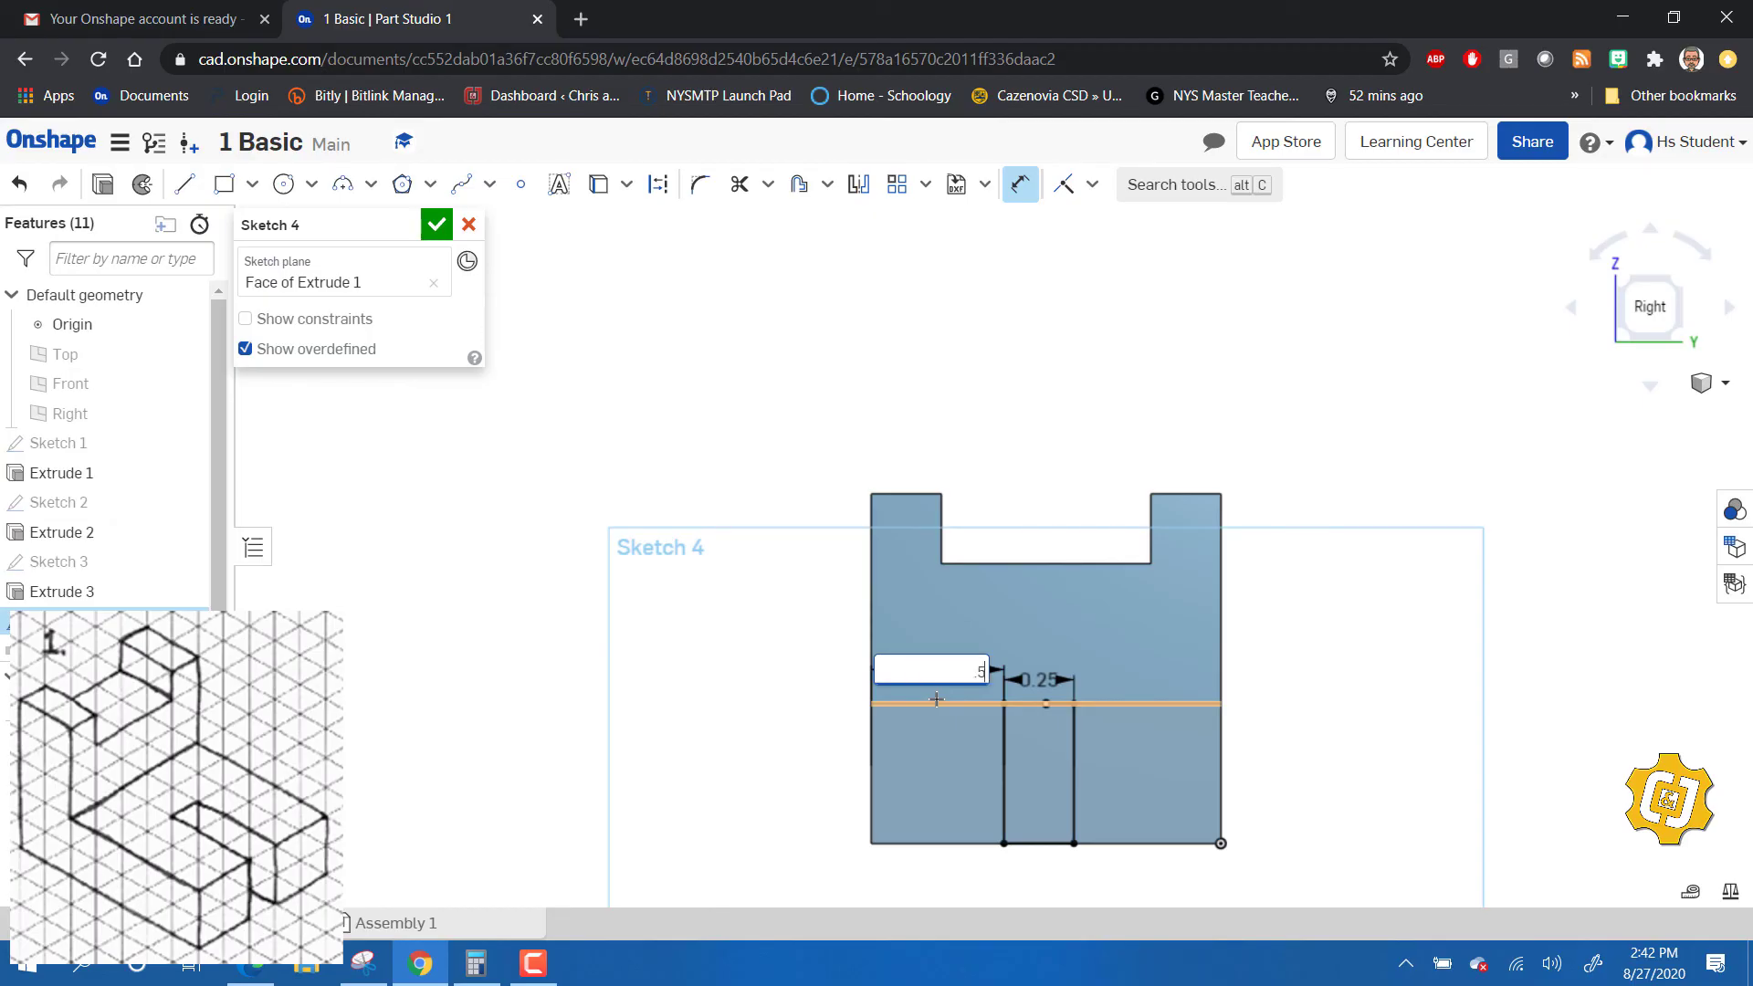
pyautogui.press('Return')
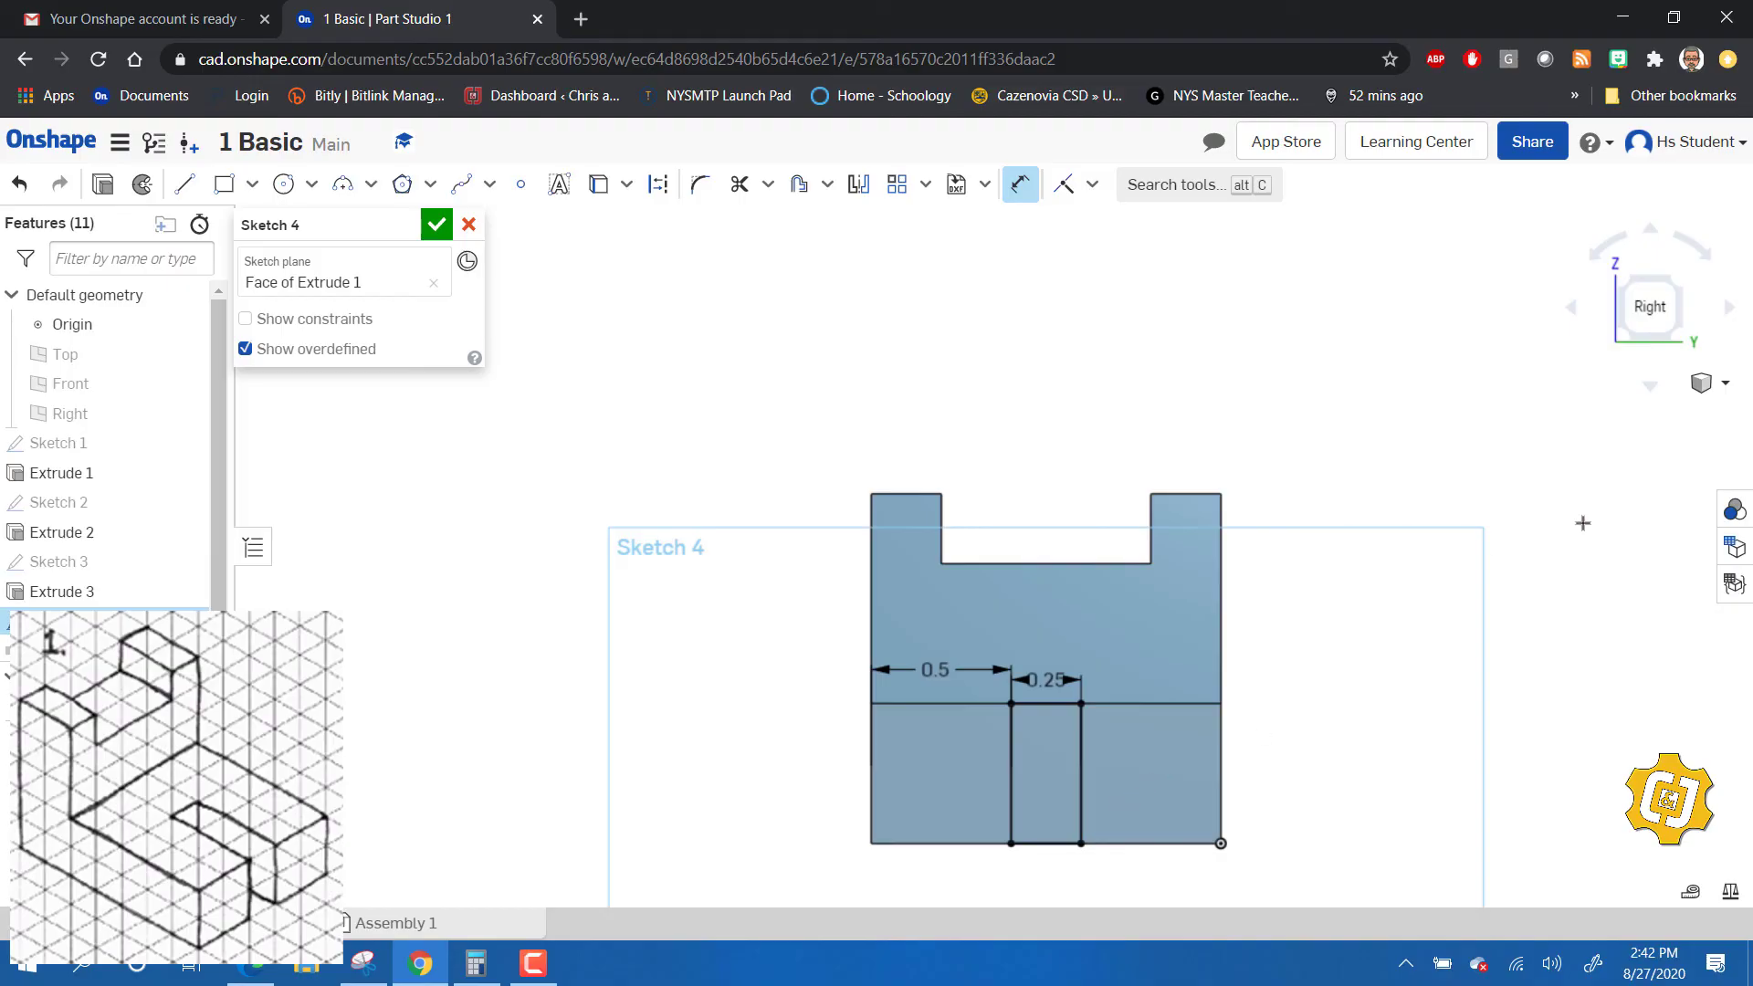
pyautogui.click(1629, 283)
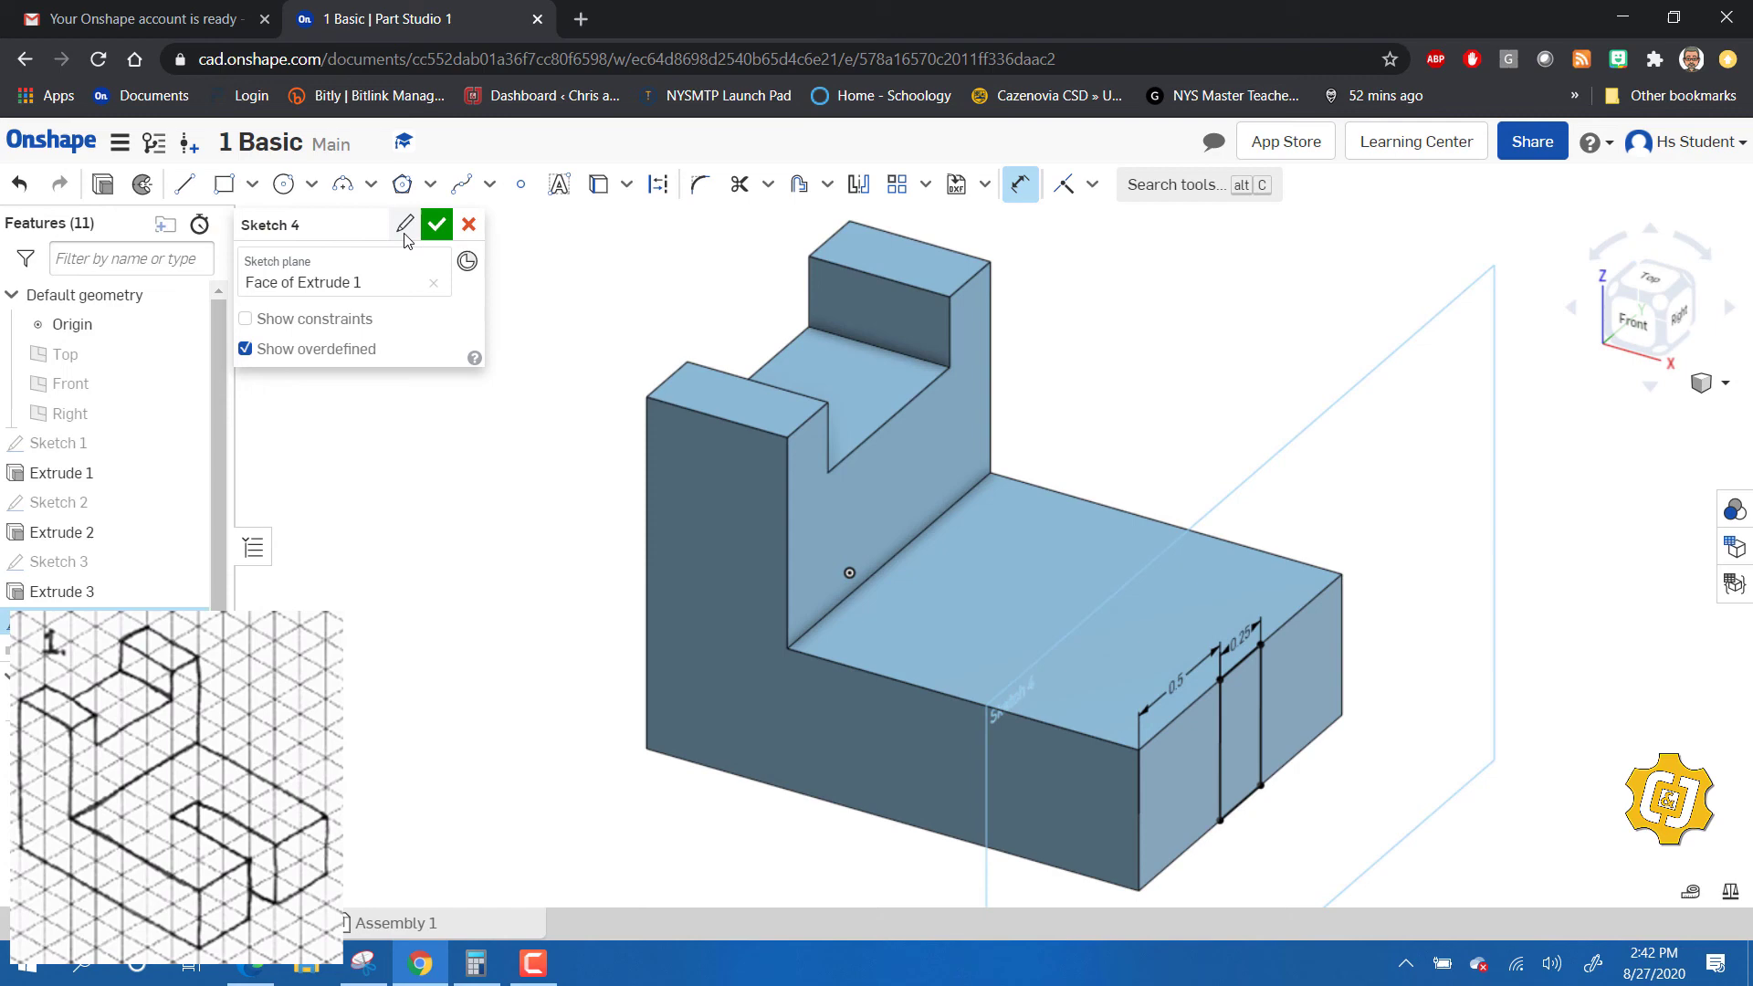
# - Remove-extrude Sketch 4's rectangle 0.75 in deep into the base's end
pyautogui.click(437, 225)
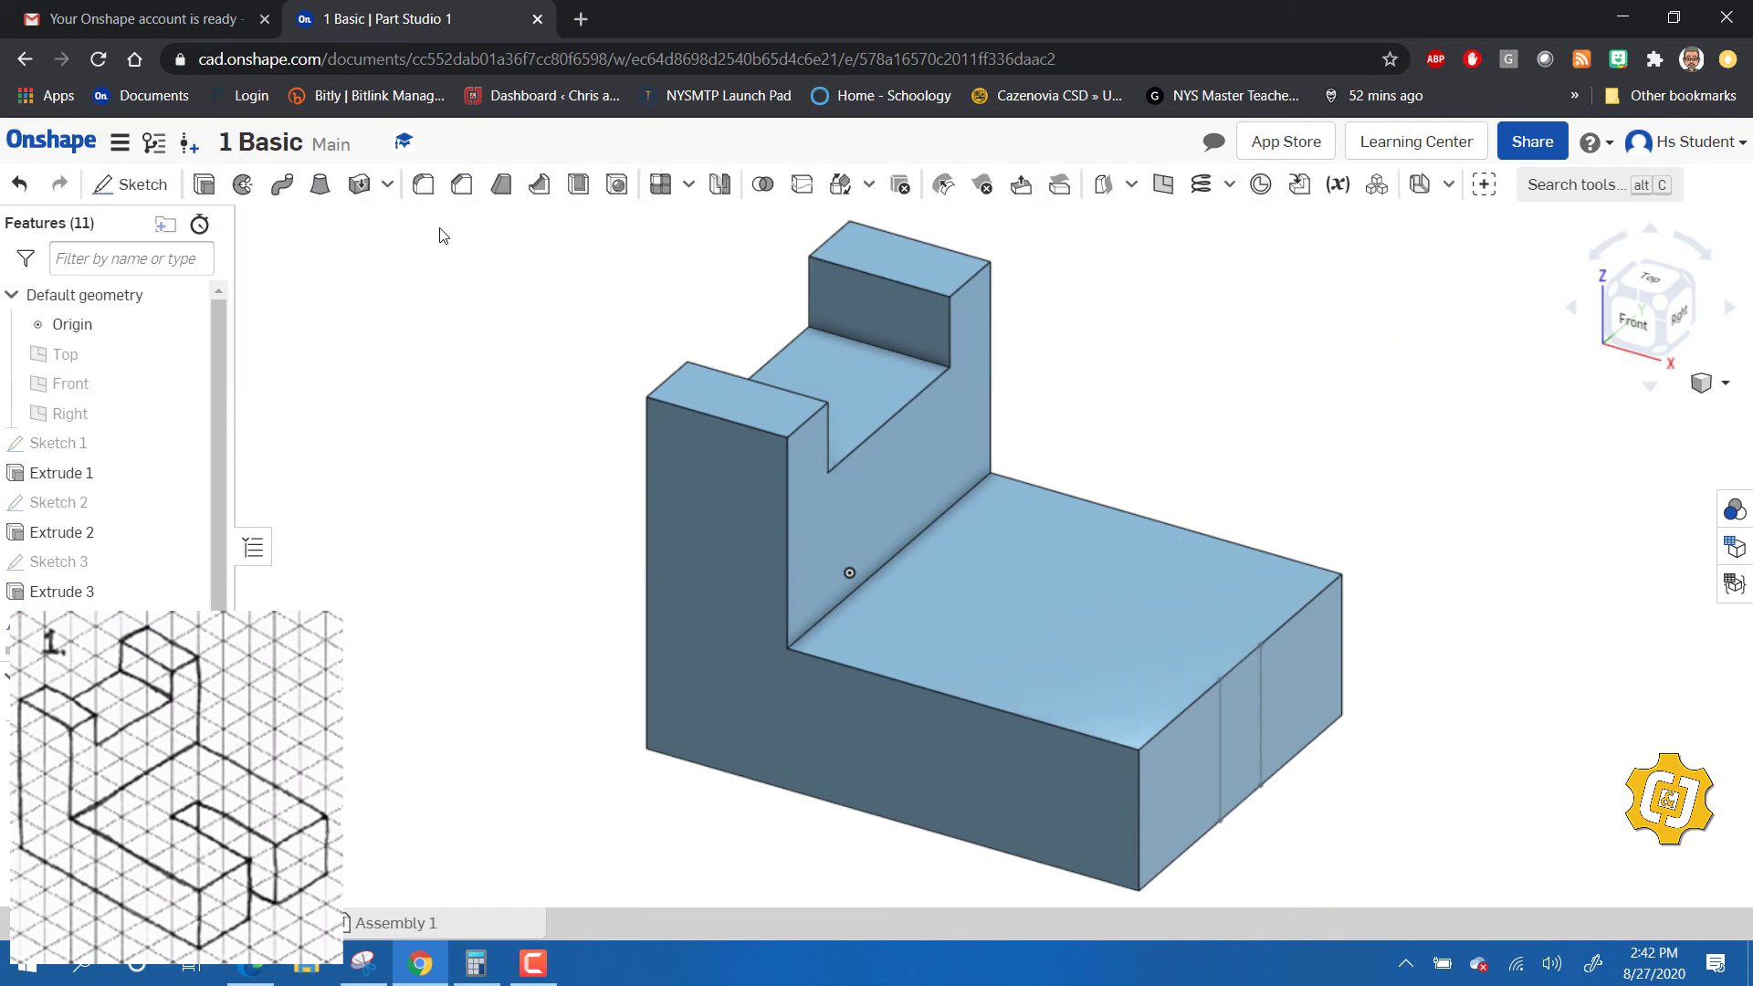
pyautogui.click(204, 185)
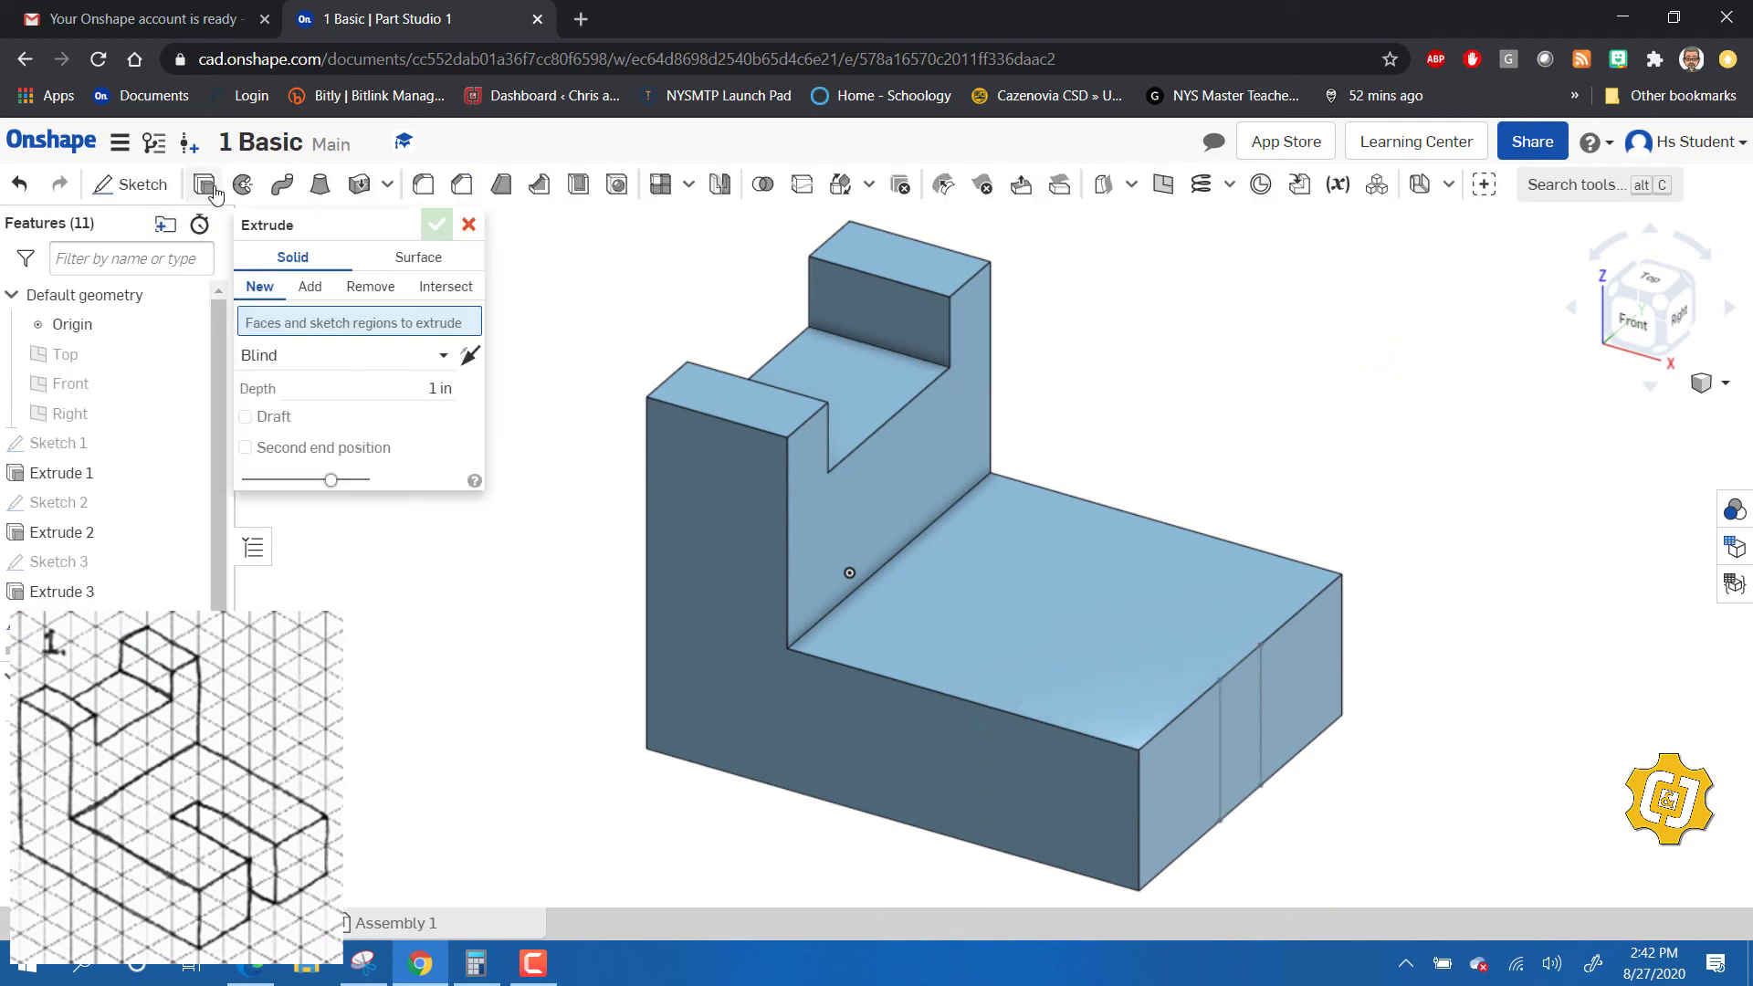
pyautogui.click(370, 286)
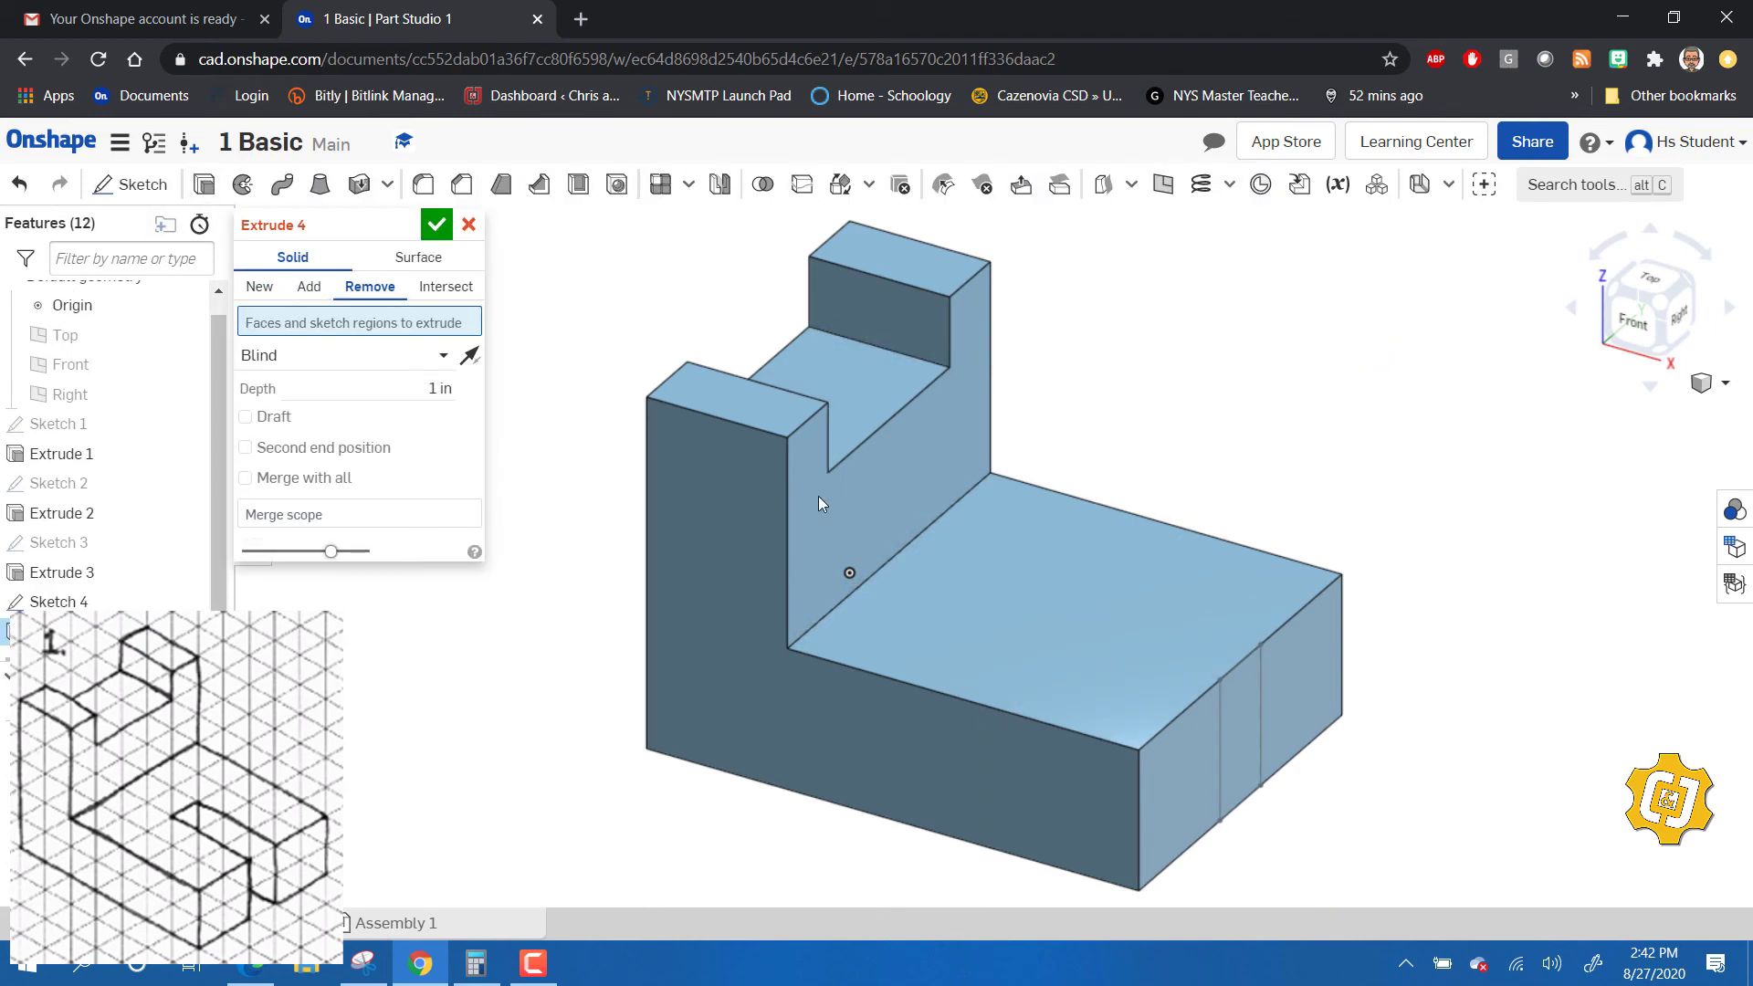
pyautogui.click(1251, 731)
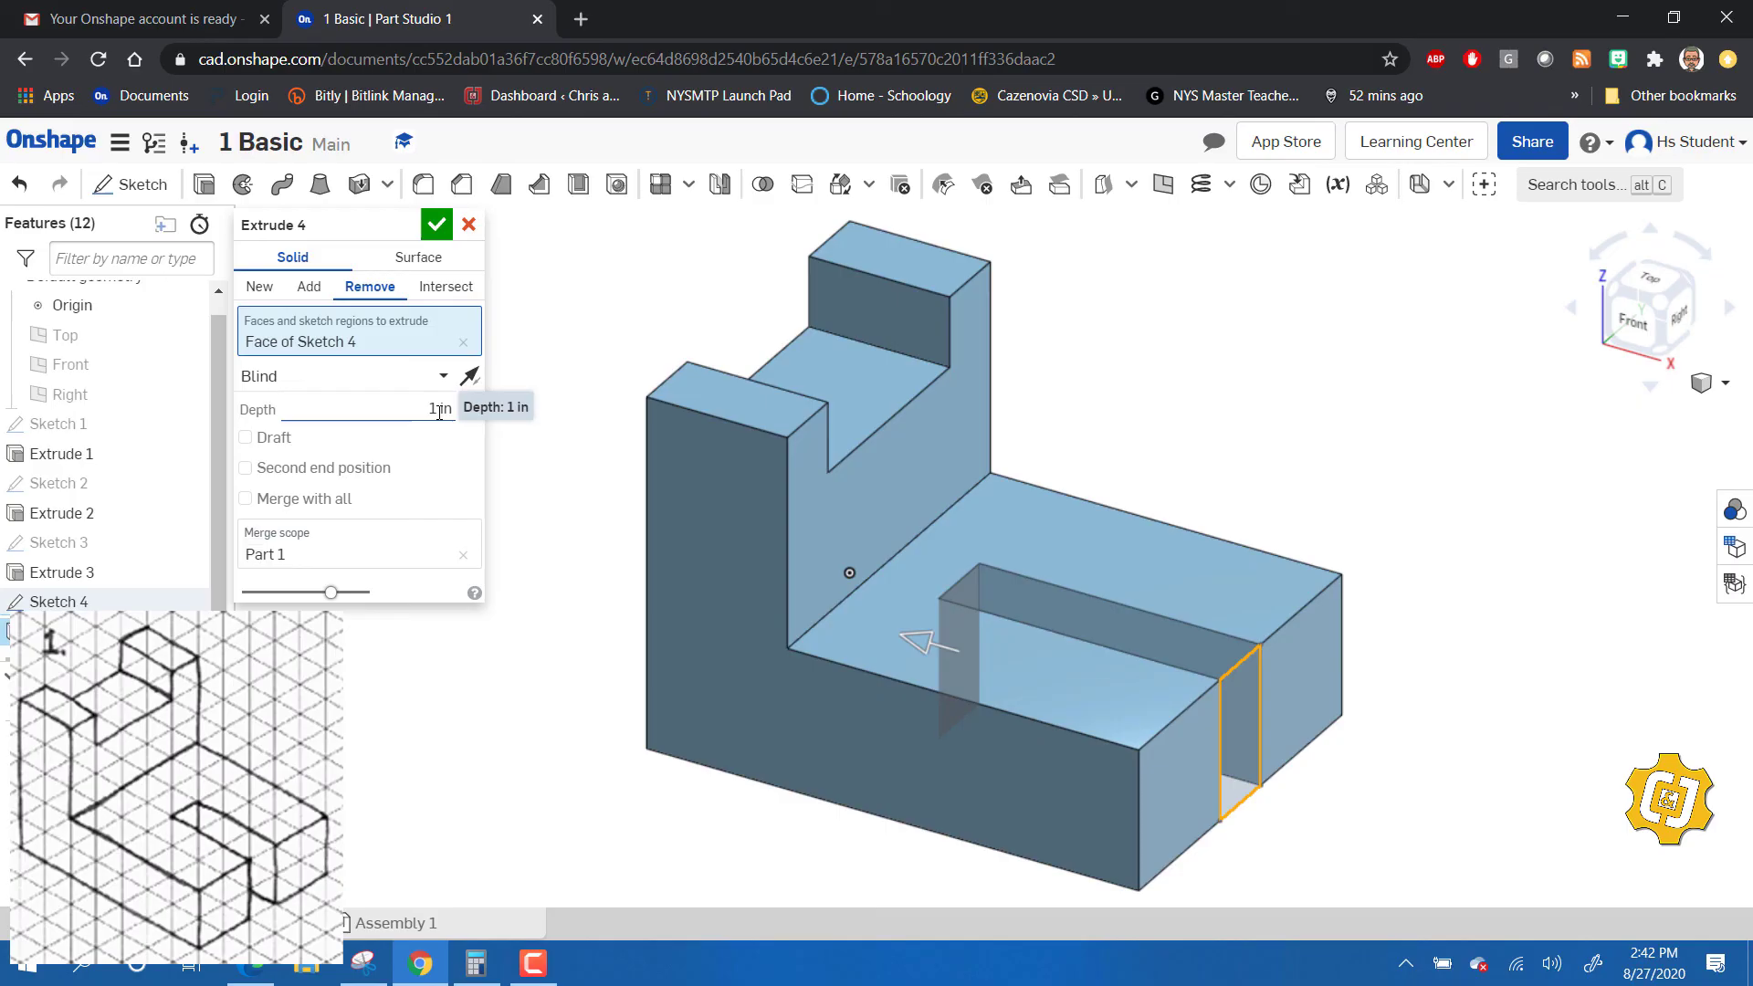
pyautogui.moveTo(426, 407); pyautogui.dragTo(454, 408)
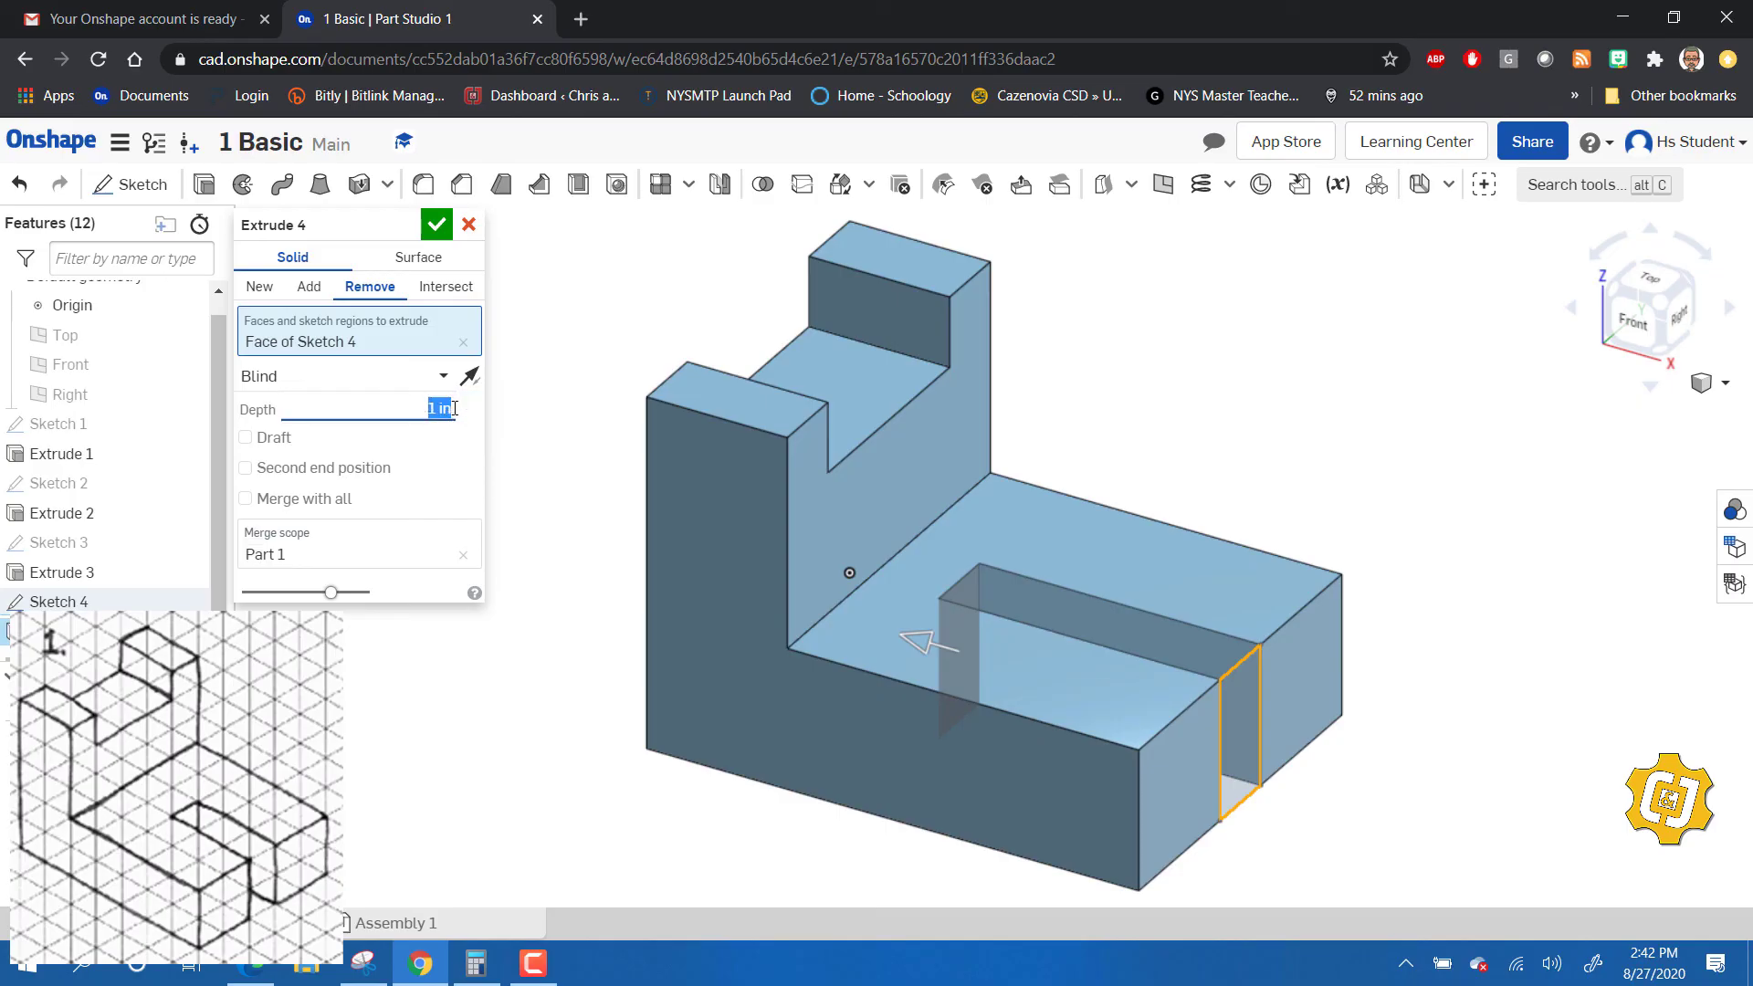
pyautogui.write('.75')
pyautogui.click(437, 225)
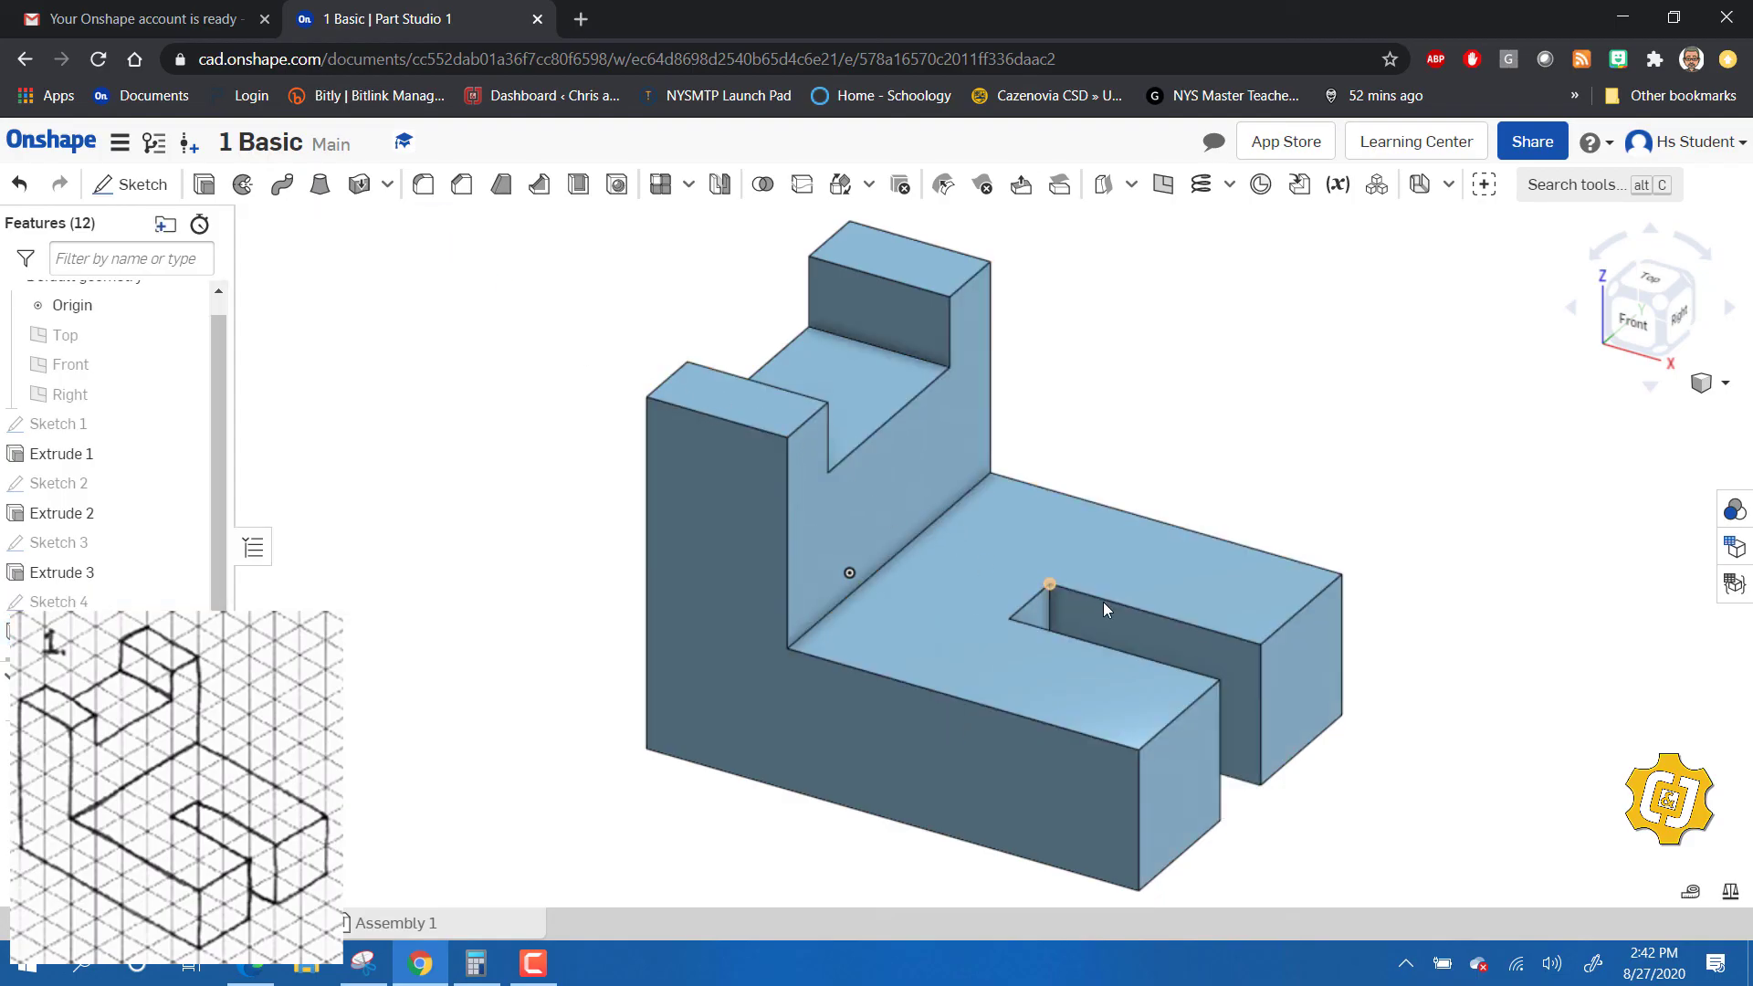
# - Rotate to the opposite isometric corner so the base's notch faces forward
pyautogui.click(1682, 283)
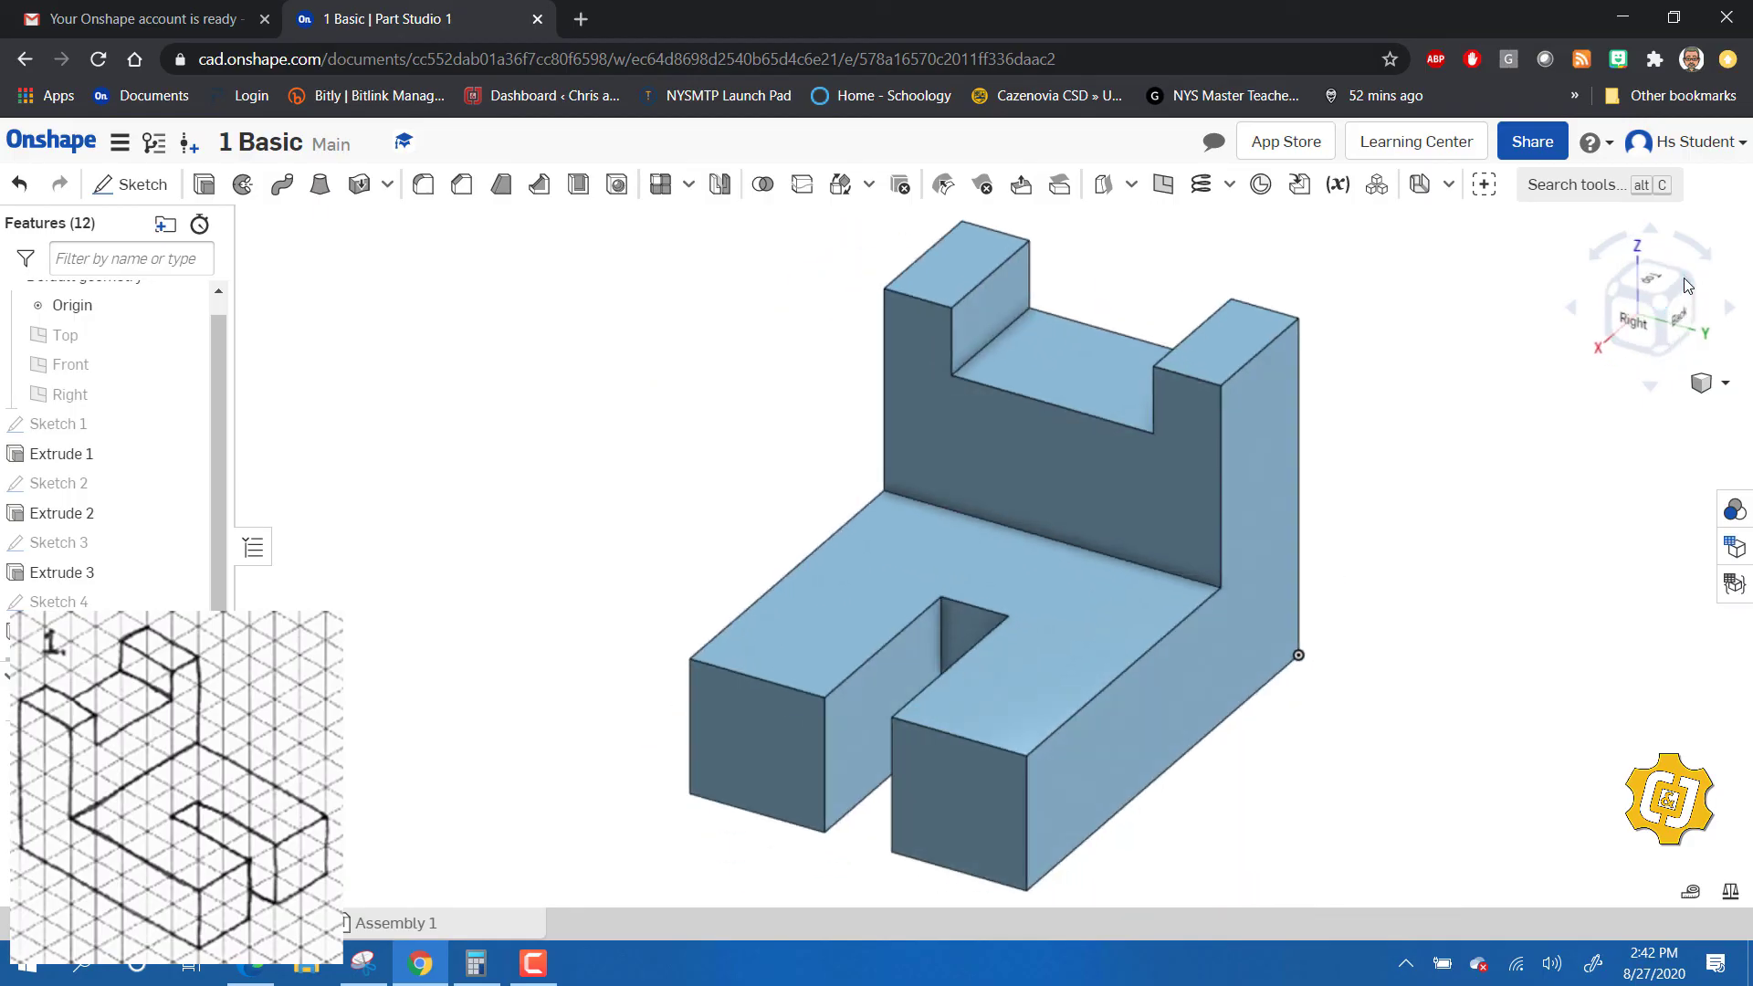